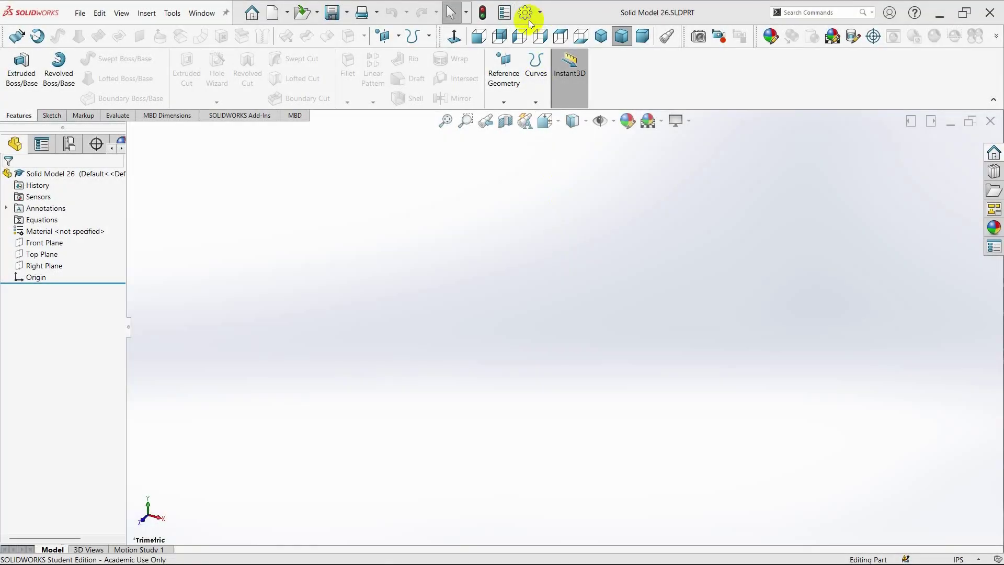
Raise shaded and wireframe image quality to near high (deviation 0.00600154in)
left_click(540, 12)
left_click(543, 30)
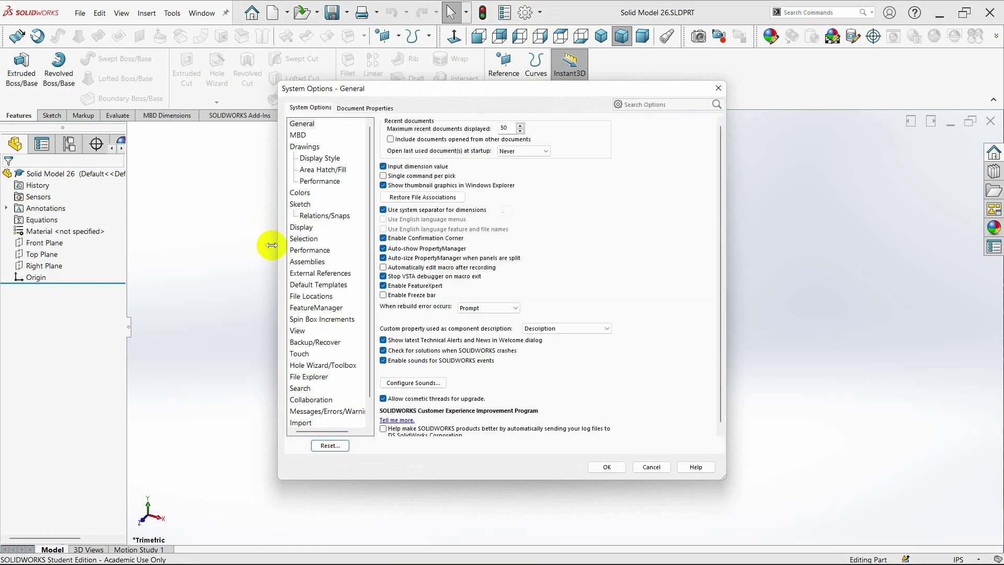
left_click(356, 107)
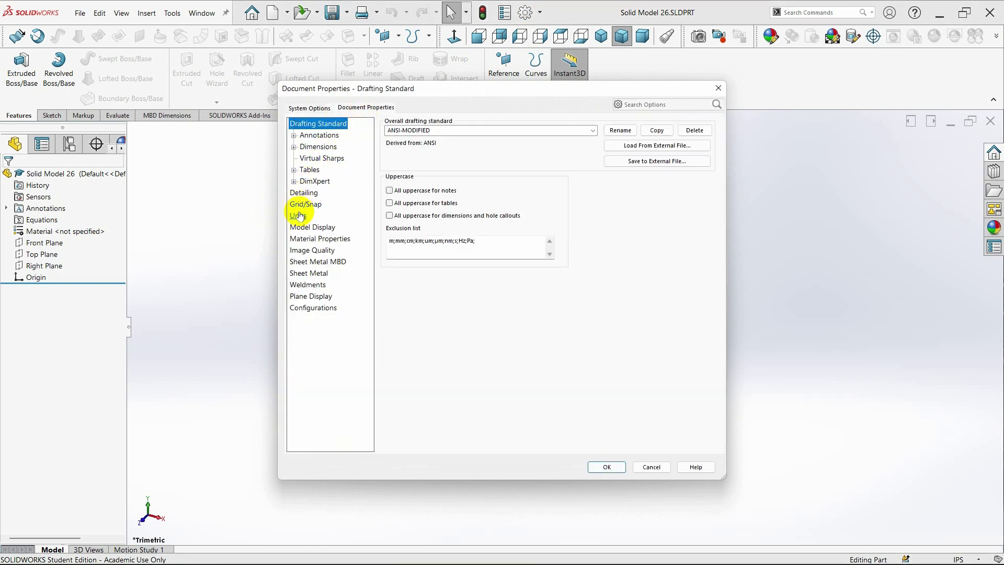
left_click(298, 216)
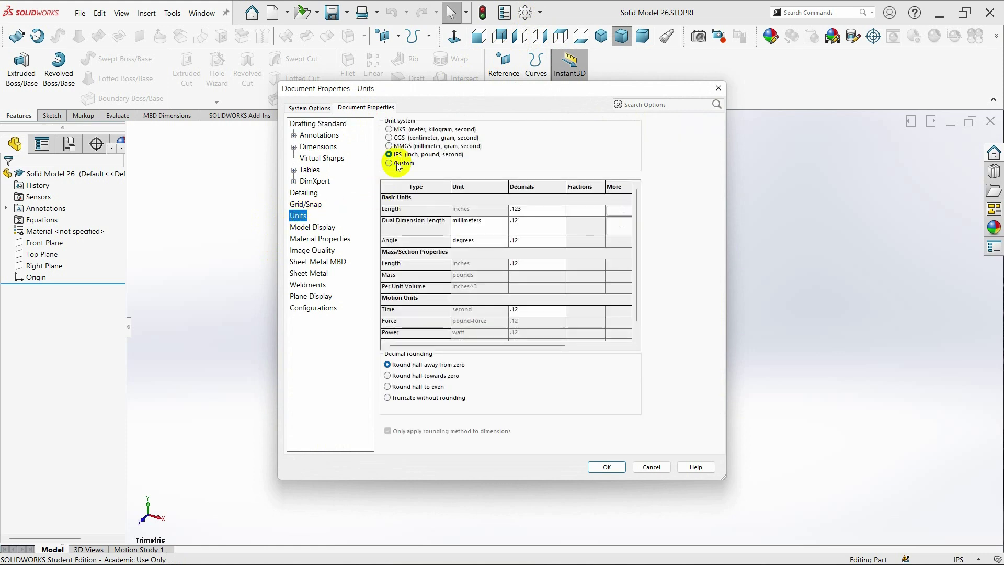
left_click(312, 250)
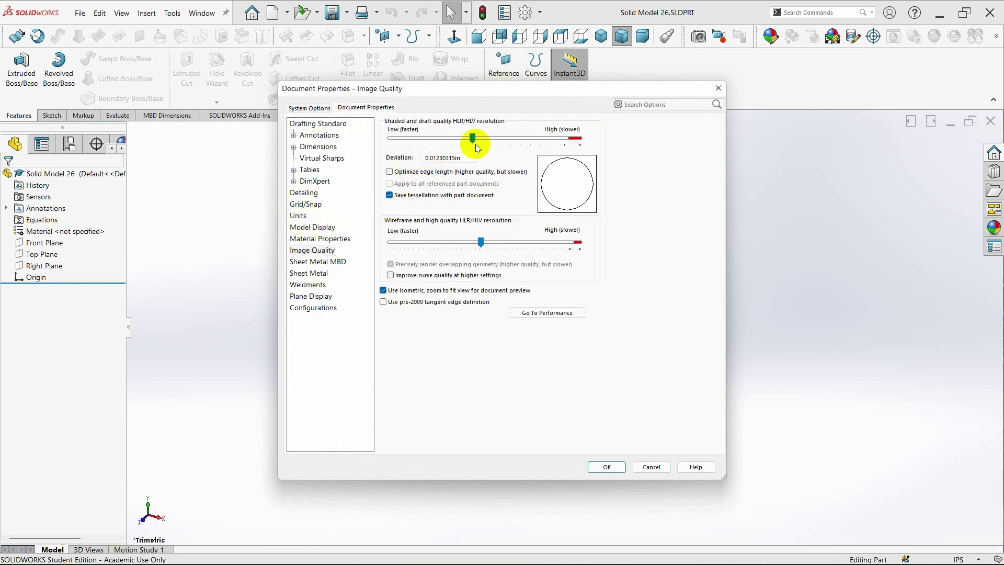
left_click_drag(476, 142, 566, 139)
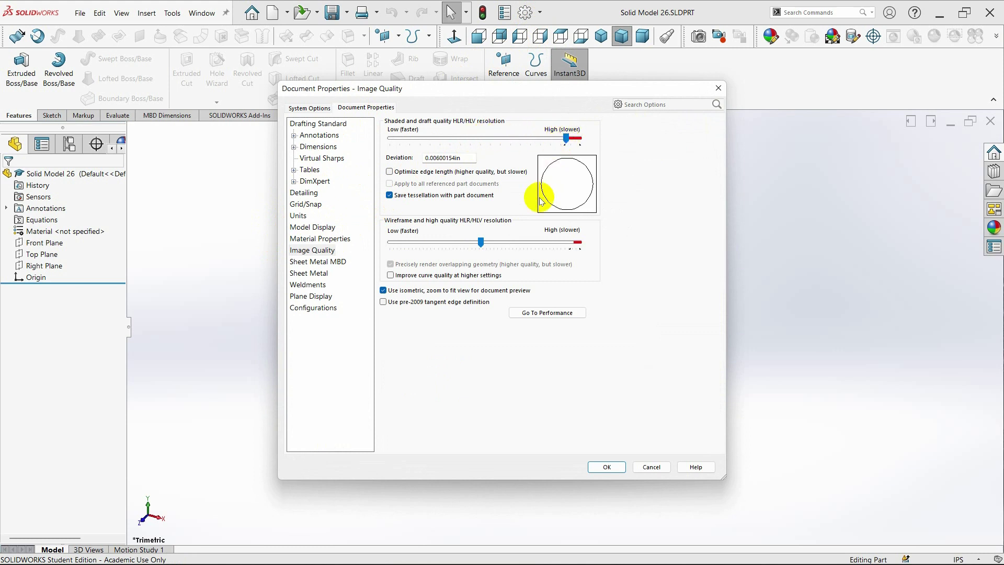
left_click_drag(481, 245, 569, 246)
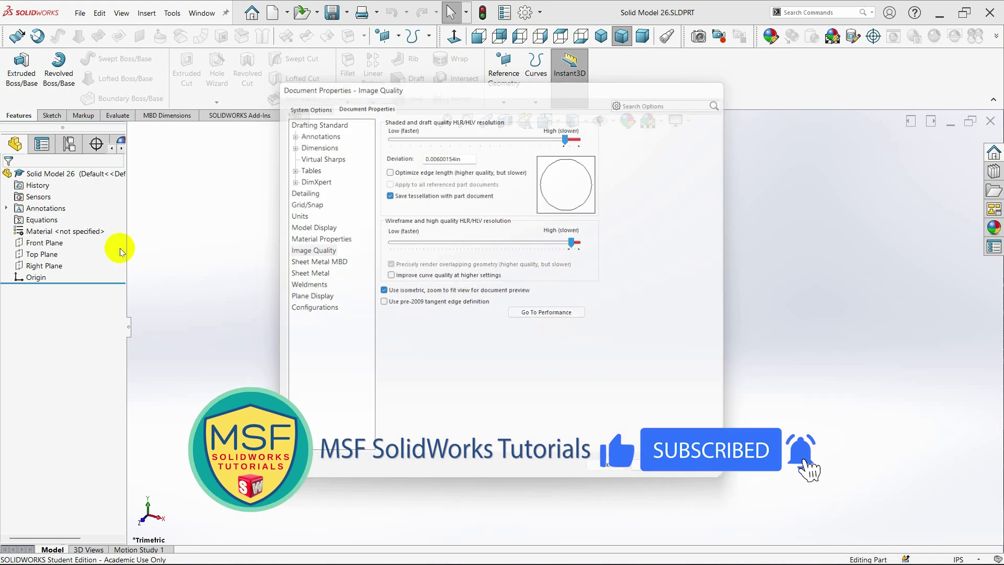
key("Return")
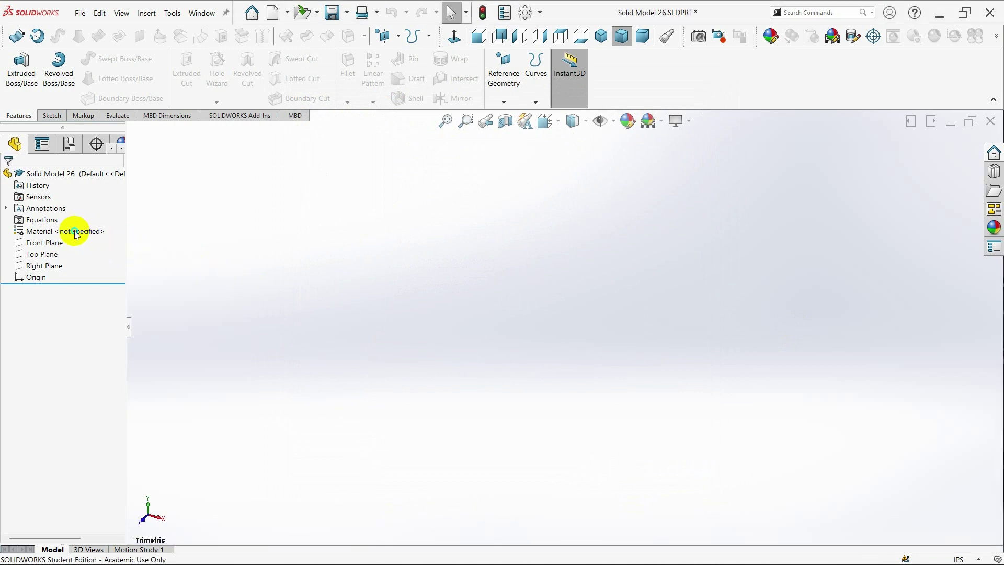
Assign Plain Carbon Steel from the Steel library as the part material
right_click(76, 234)
left_click(244, 239)
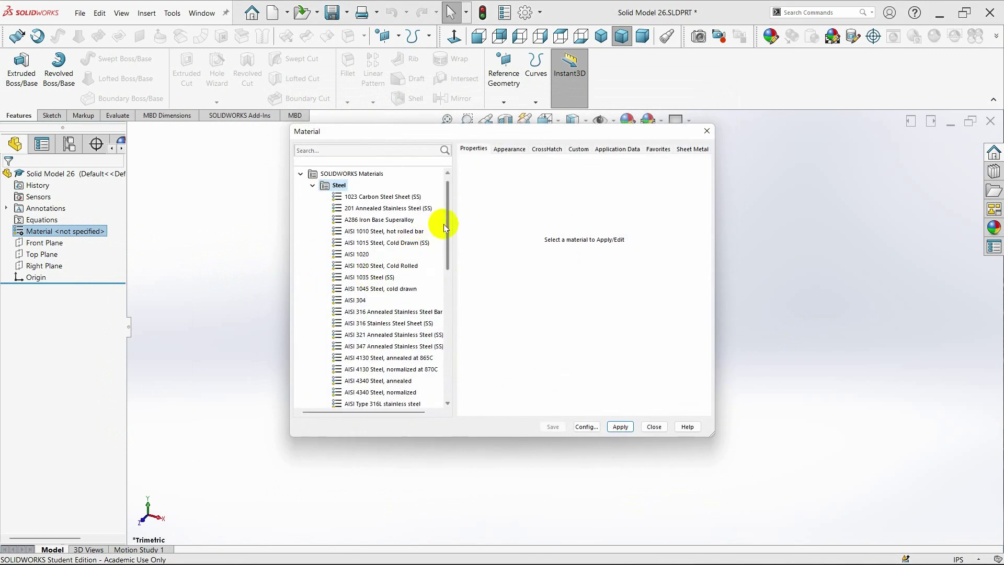
left_click_drag(450, 225, 449, 301)
left_click(385, 312)
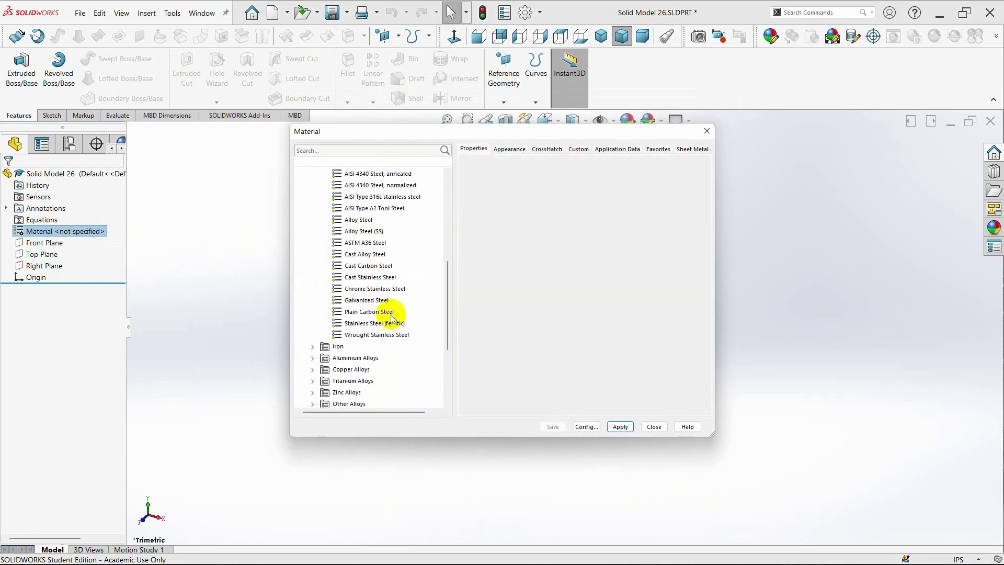
left_click(619, 428)
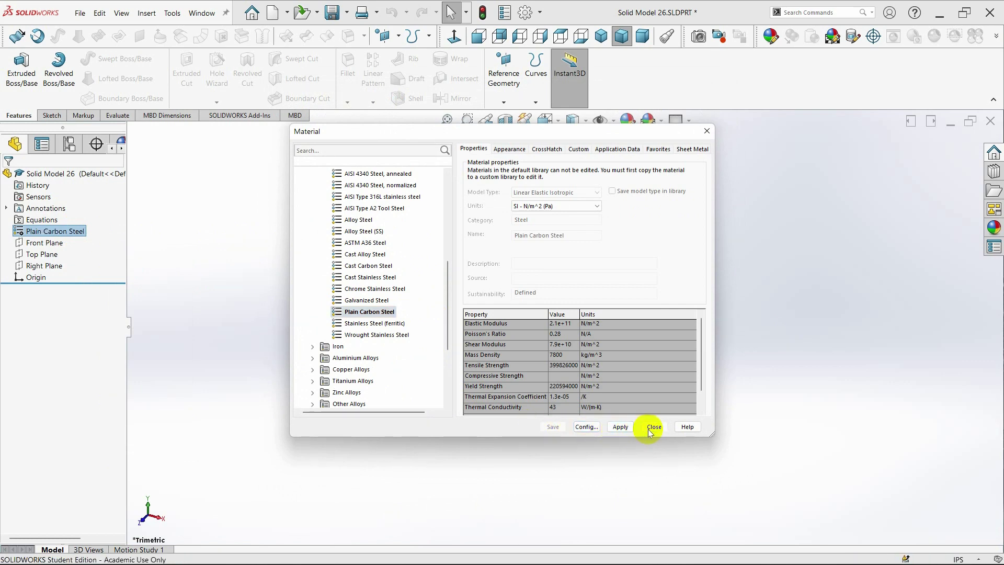
left_click(654, 427)
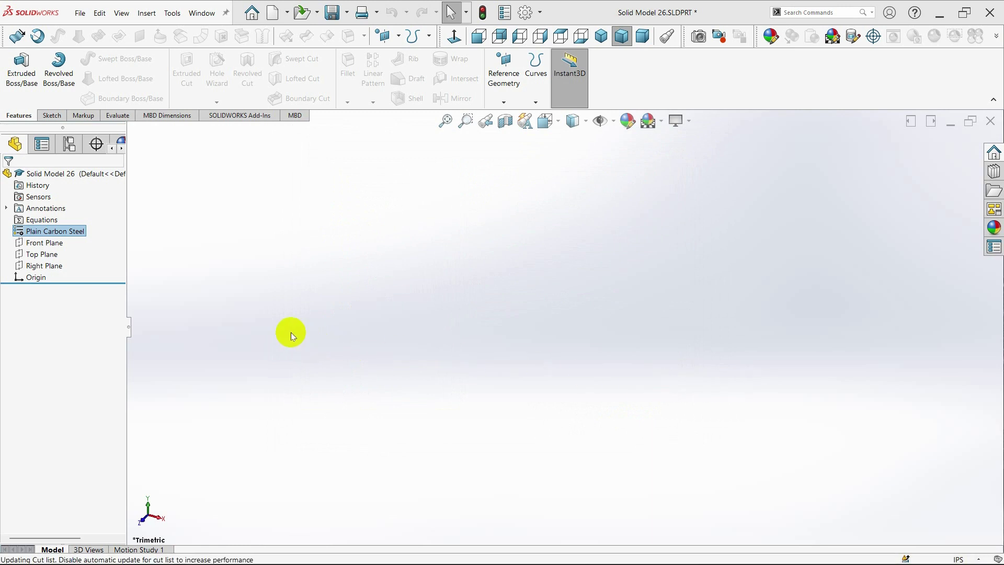
Start a new sketch on the Front Plane
left_click(39, 246)
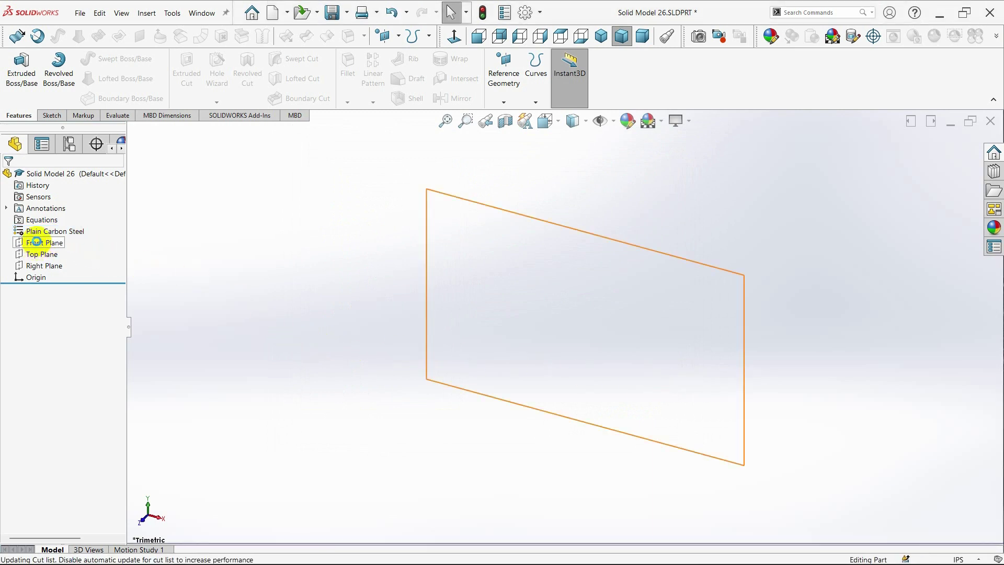
left_click(43, 242)
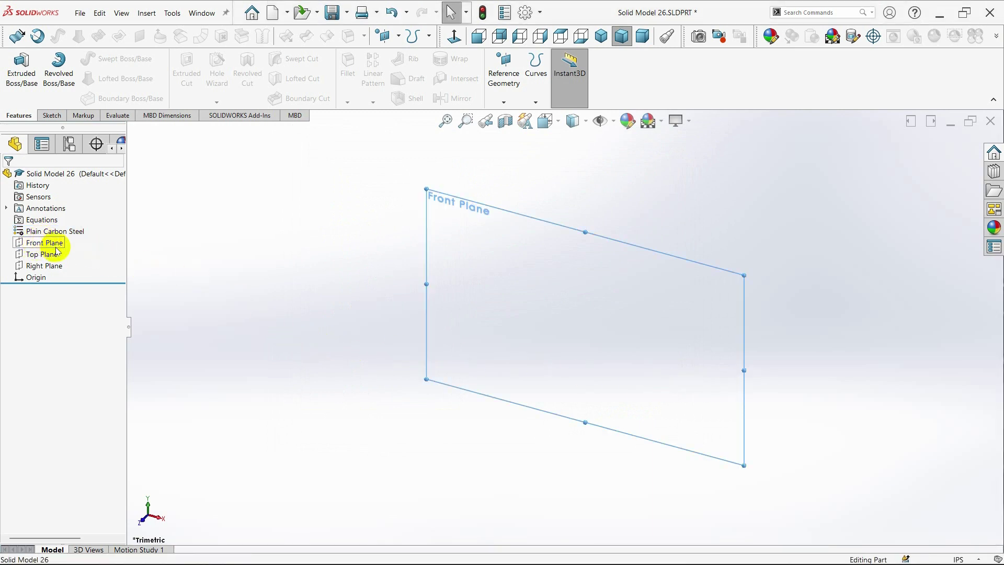
left_click(42, 227)
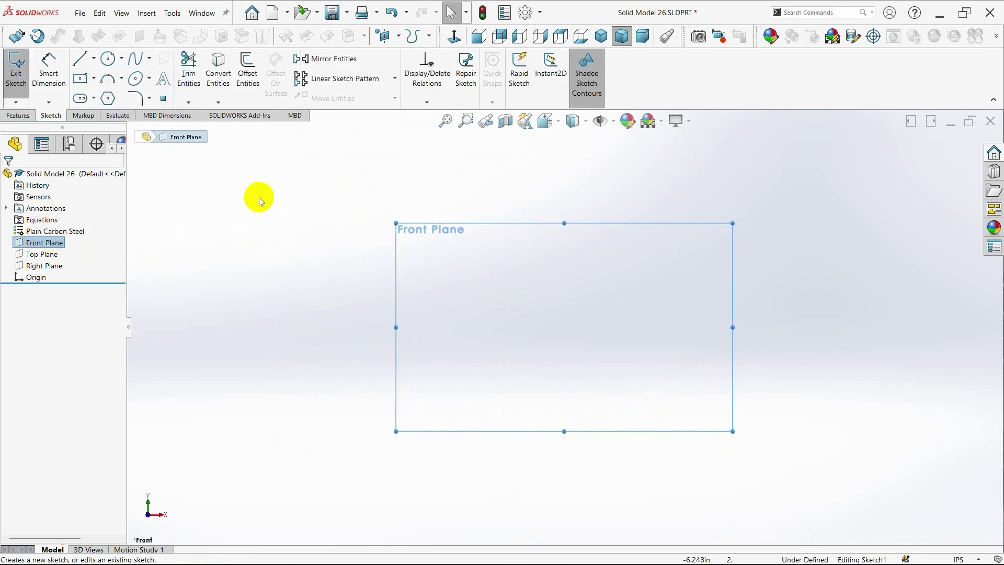
Draw a horizontal centerline running right from the origin
left_click(94, 59)
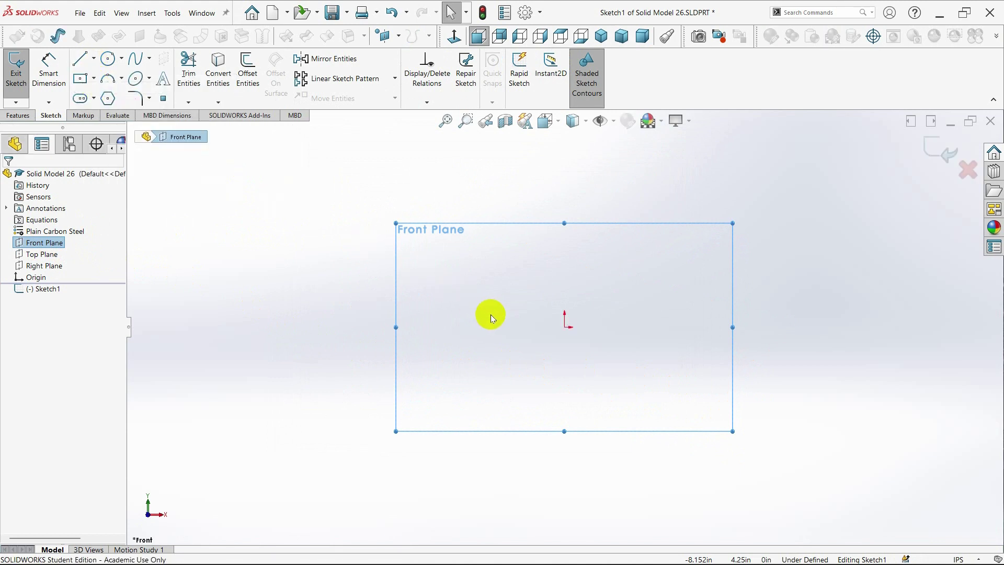
left_click(564, 327)
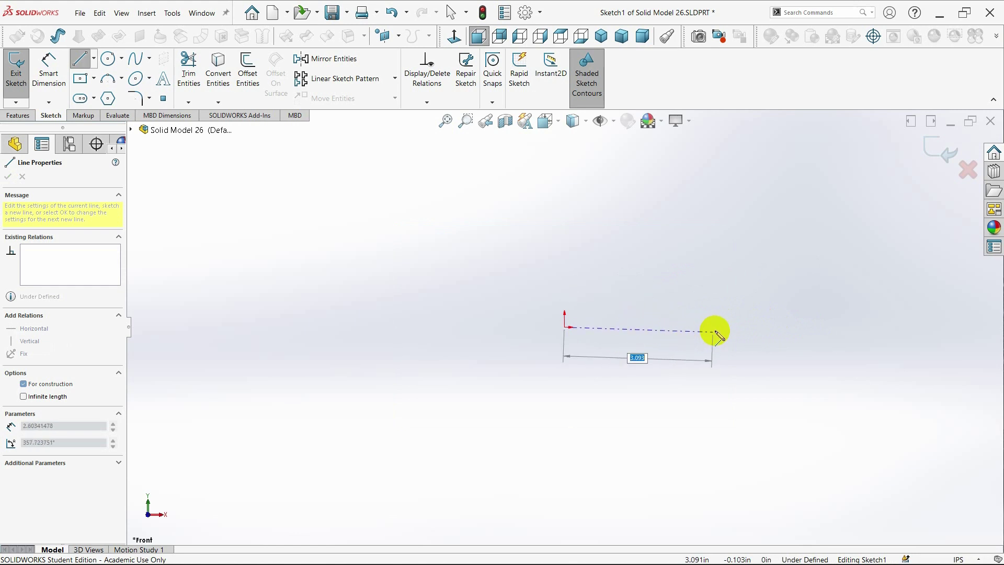
left_click_drag(714, 329, 751, 334)
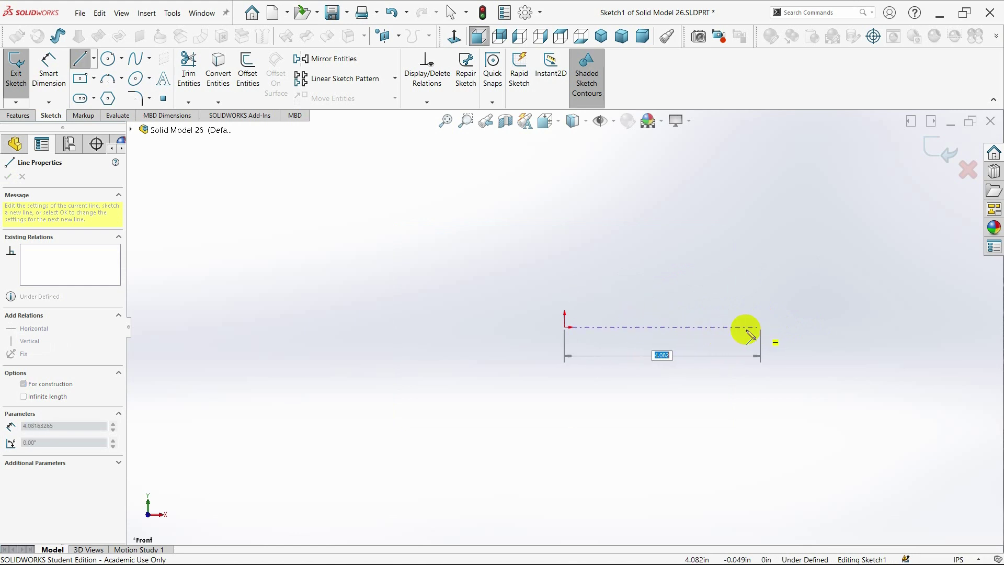
left_click(729, 329)
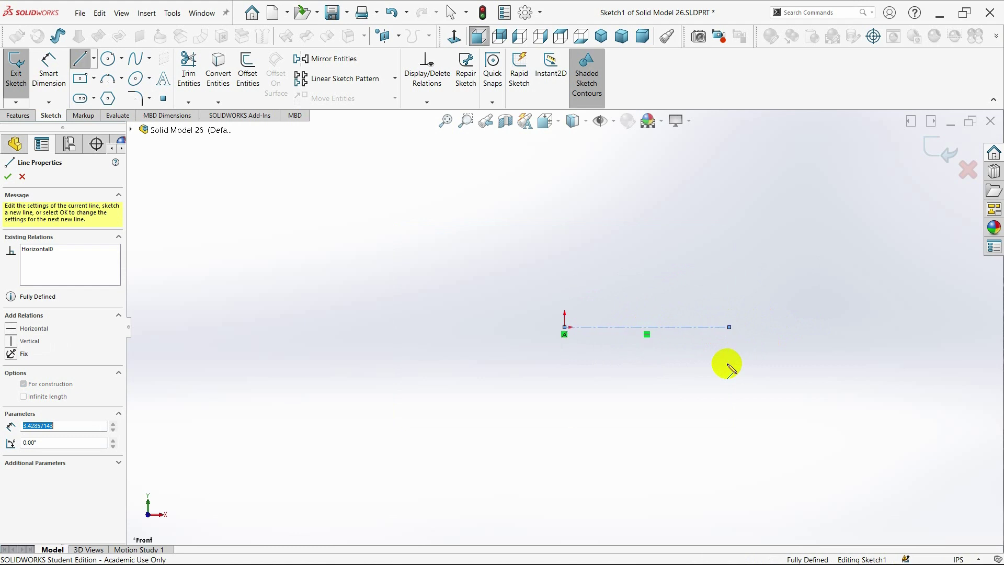
key("Escape")
key("Escape")
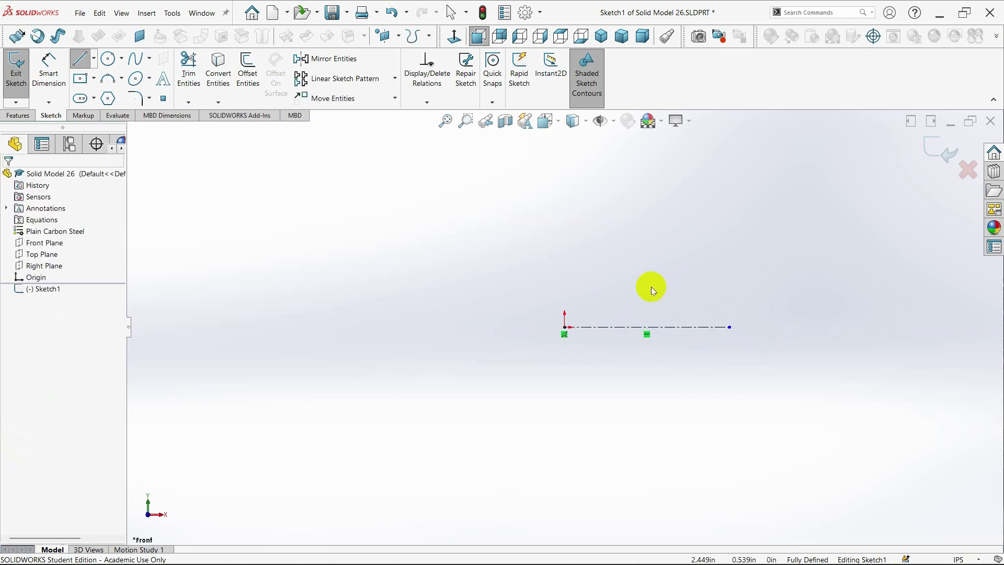
scroll(612, 309, "down", 1)
scroll(574, 332, "down", 1)
scroll(570, 334, "down", 2)
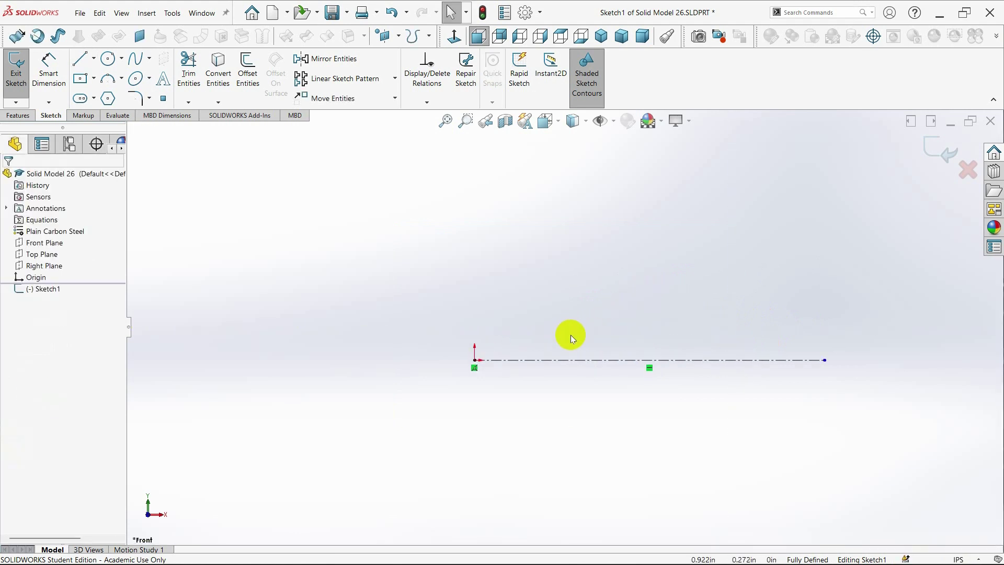
scroll(571, 339, "down", 1)
left_click(95, 60)
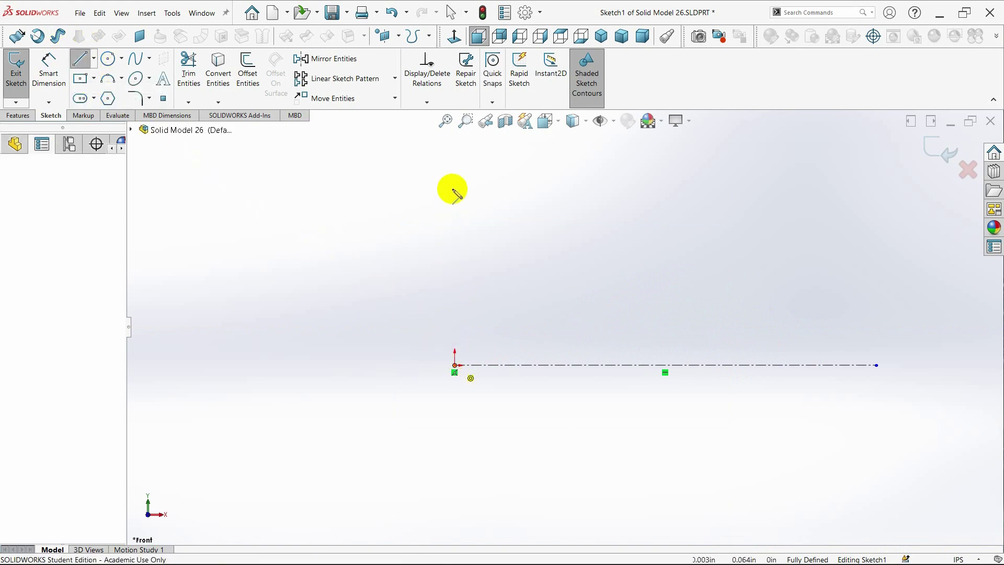
Draw a vertical centerline upward from the origin
left_click(454, 365)
double_click(455, 184)
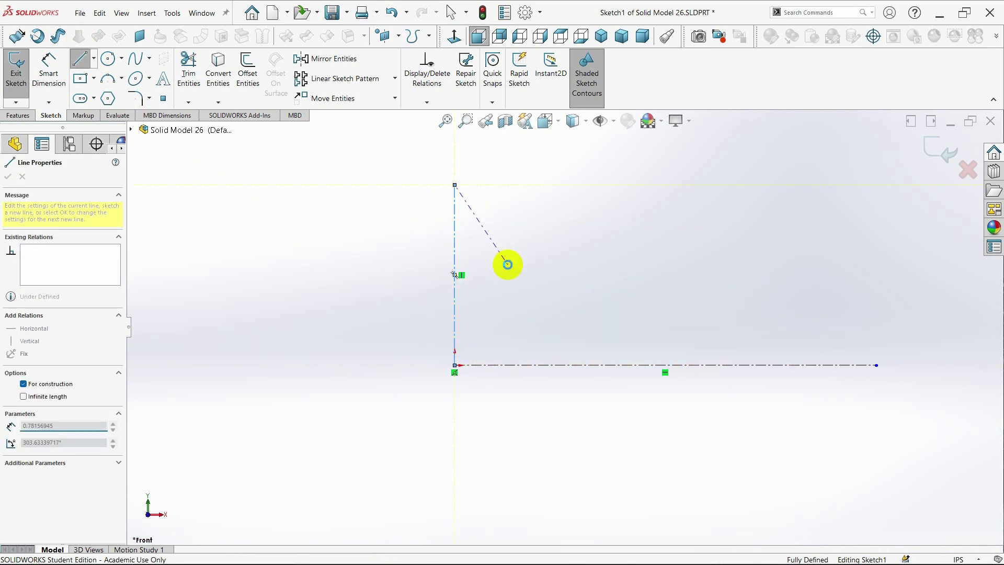
key("Escape")
Draw a four-segment stepped line outline from the origin: right, up, right, up
left_click(80, 59)
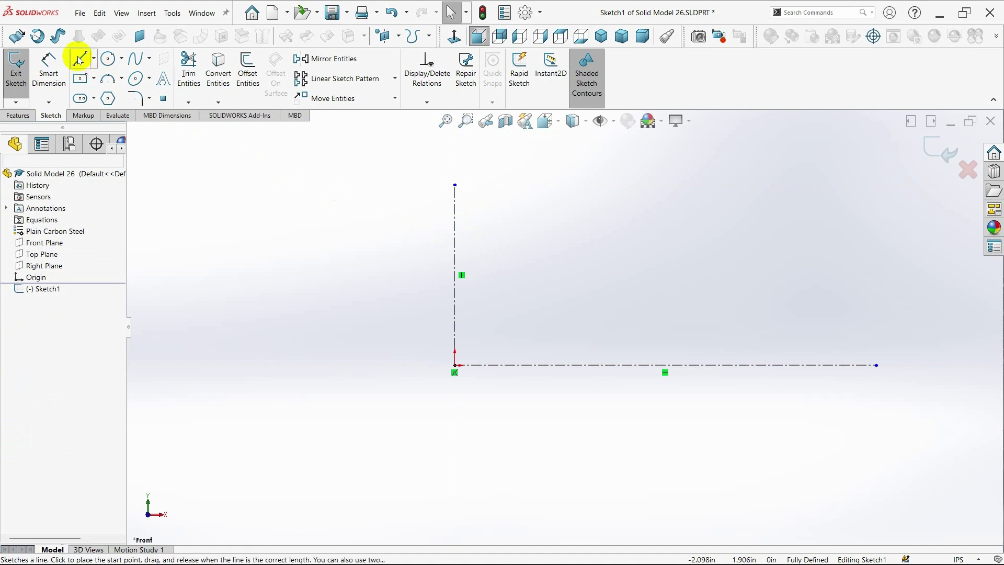
left_click(454, 275)
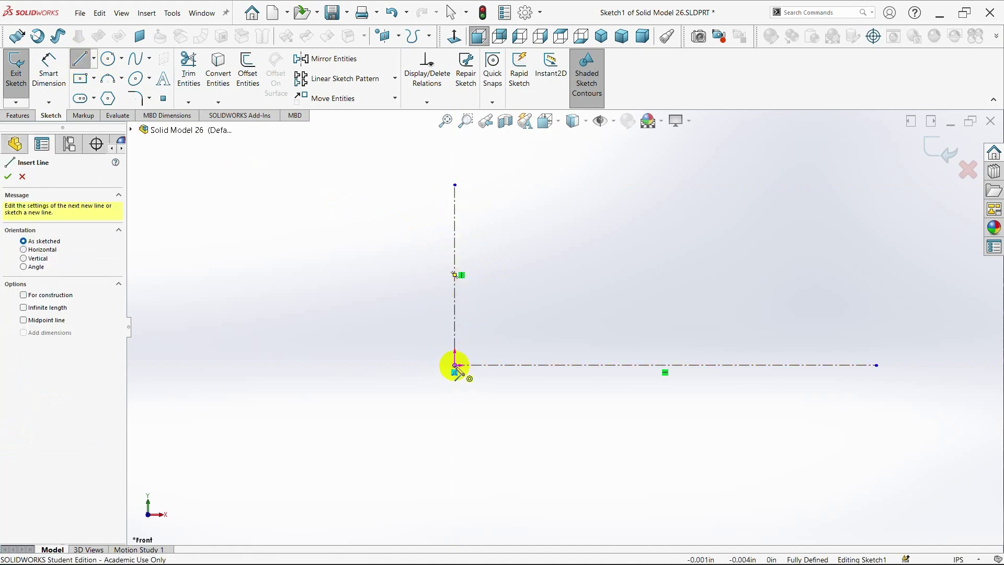
left_click(455, 364)
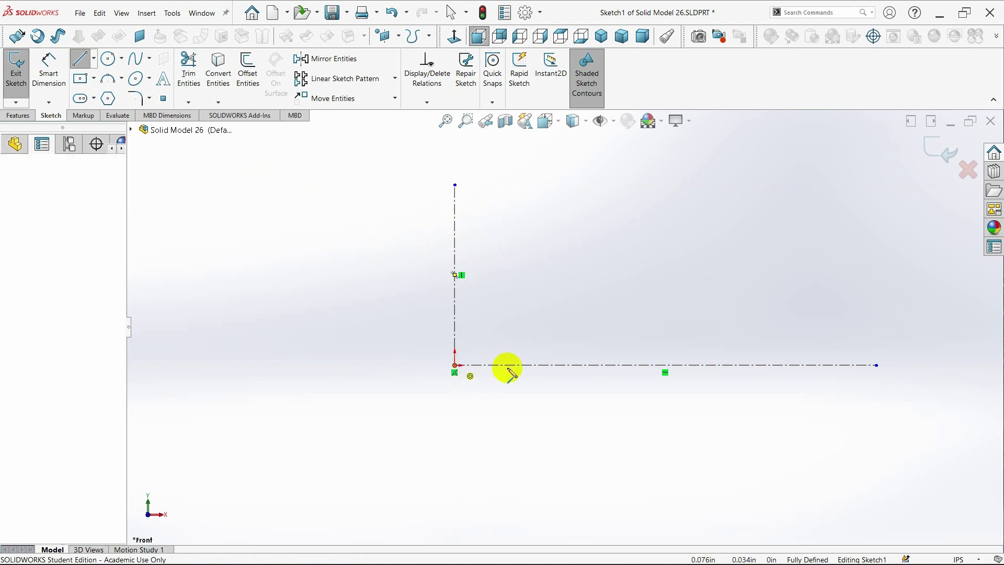
left_click(525, 364)
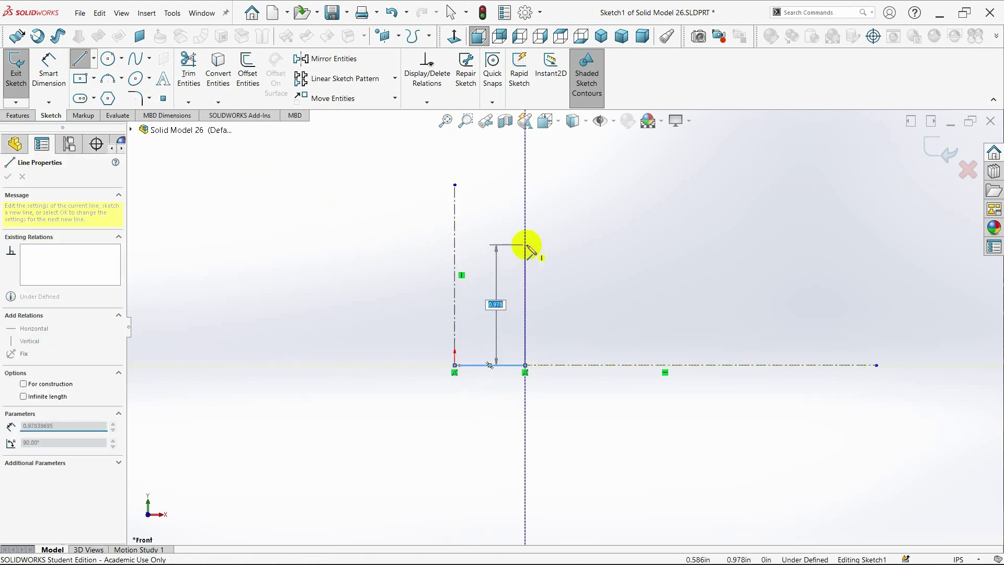
left_click(526, 244)
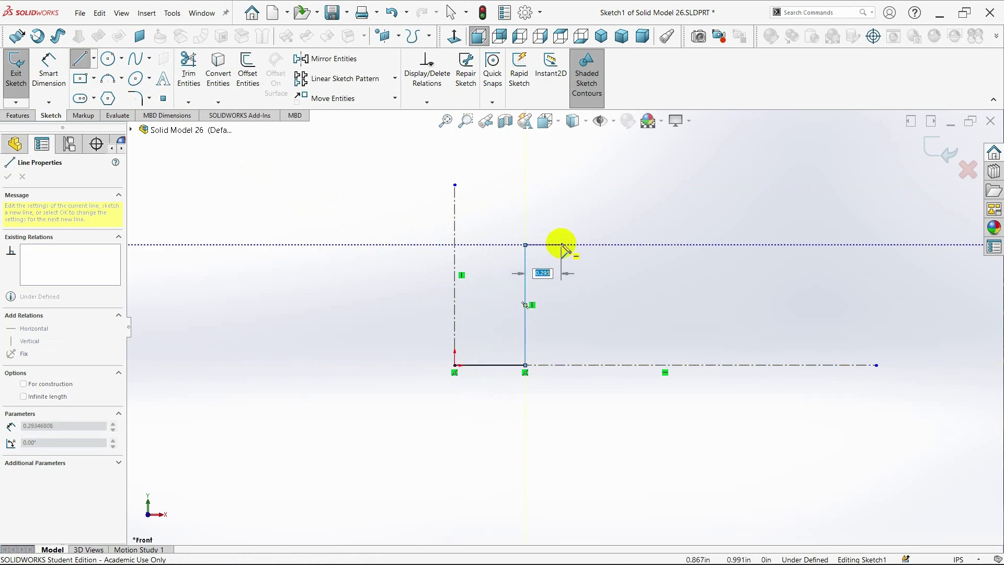
left_click(561, 244)
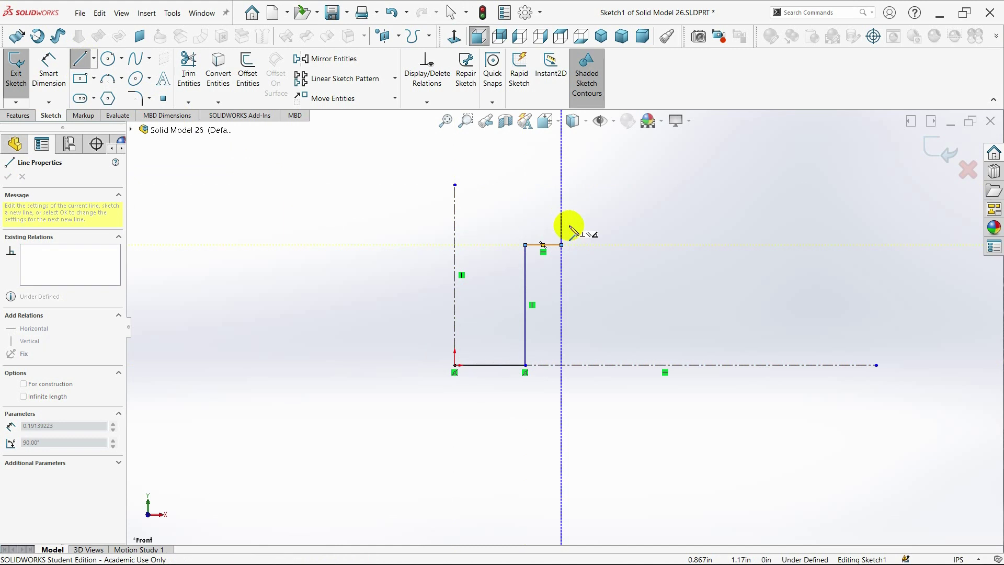
left_click(564, 221)
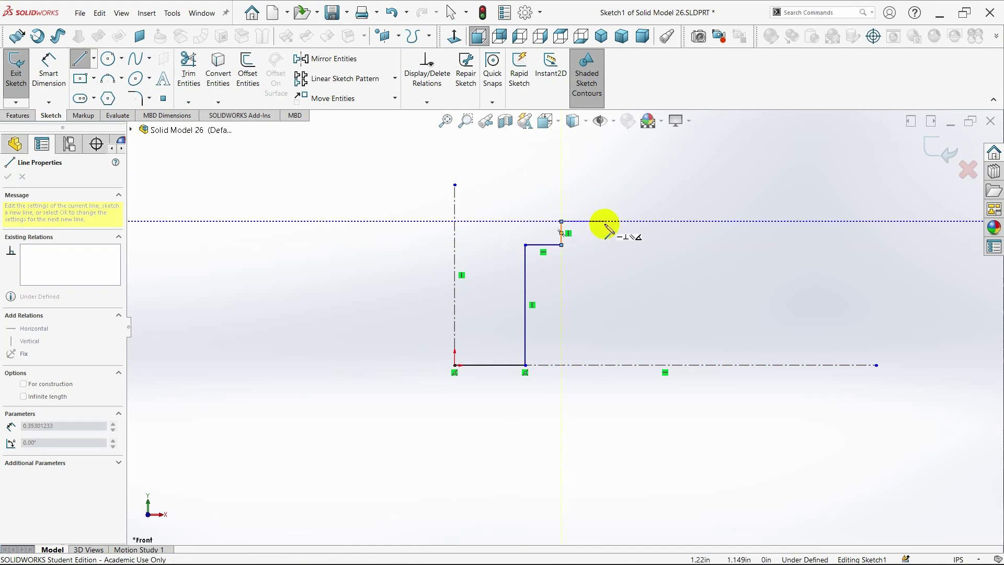
key("Escape")
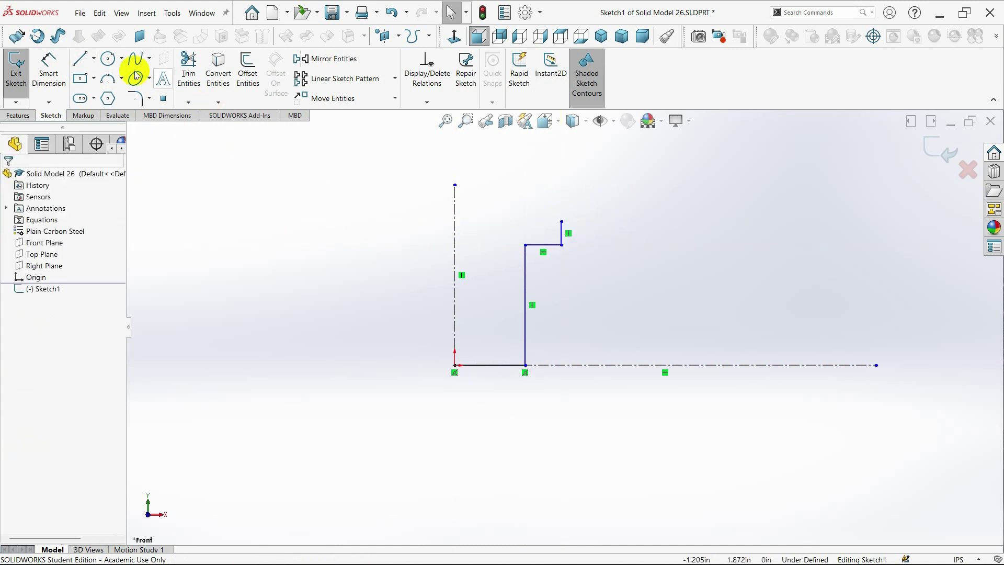
Draw a 3-point dome arc from the step corner to the centre axis
left_click(121, 78)
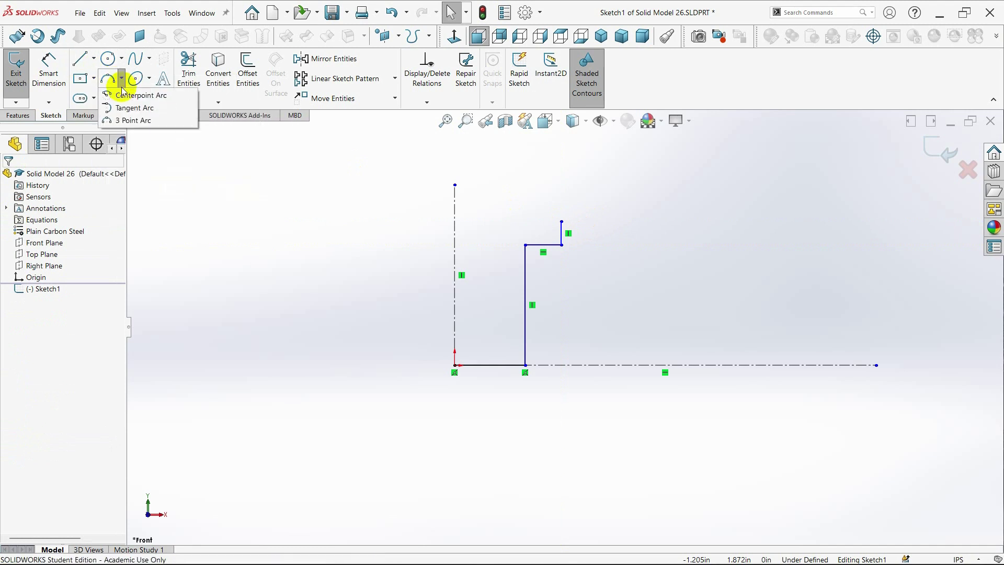
left_click(123, 121)
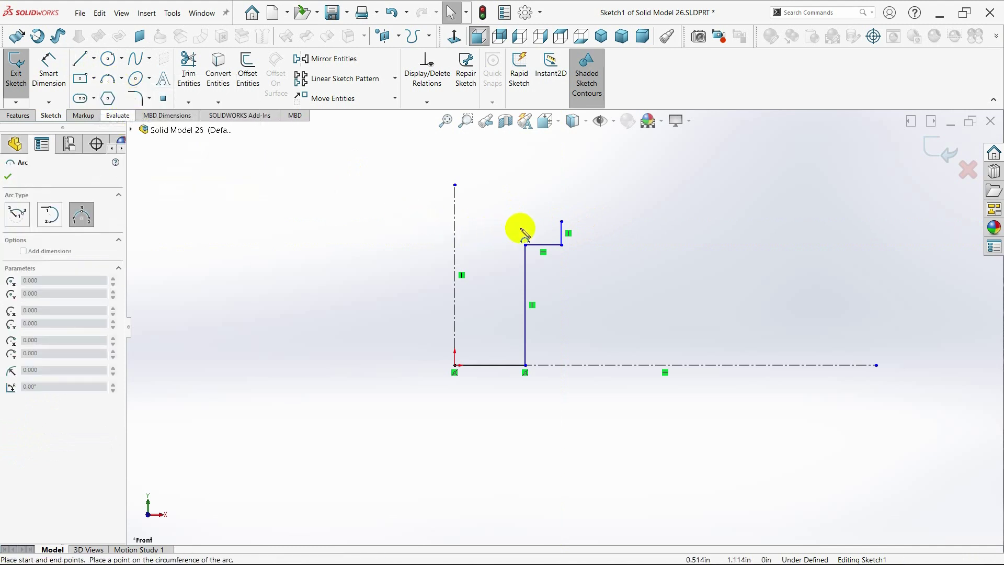
left_click(562, 222)
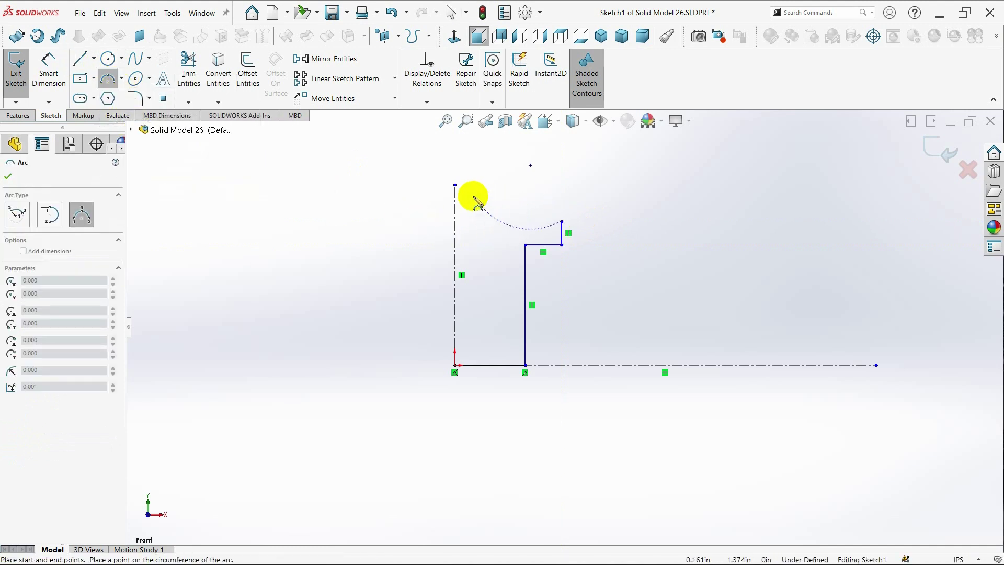
left_click(506, 195)
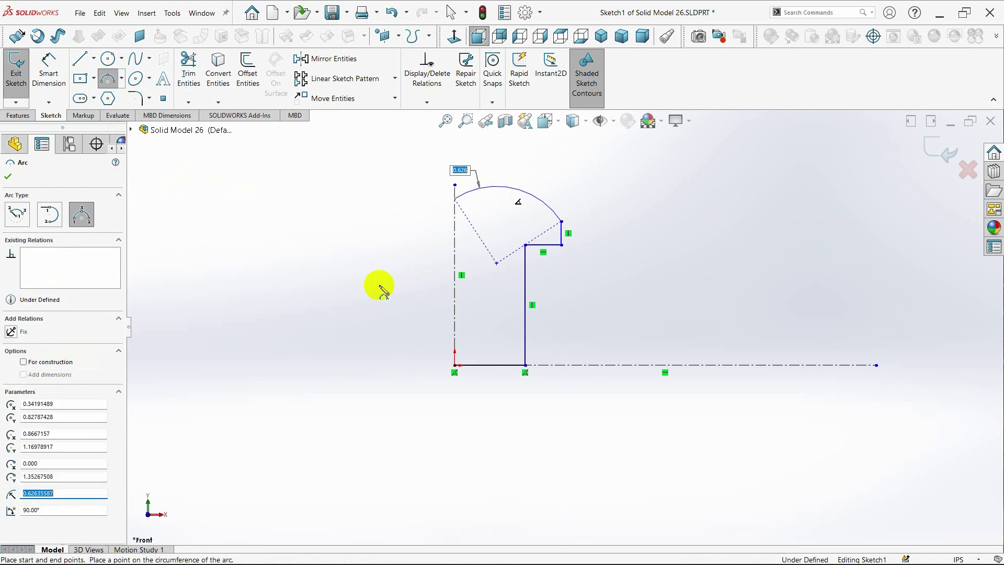
key("Escape")
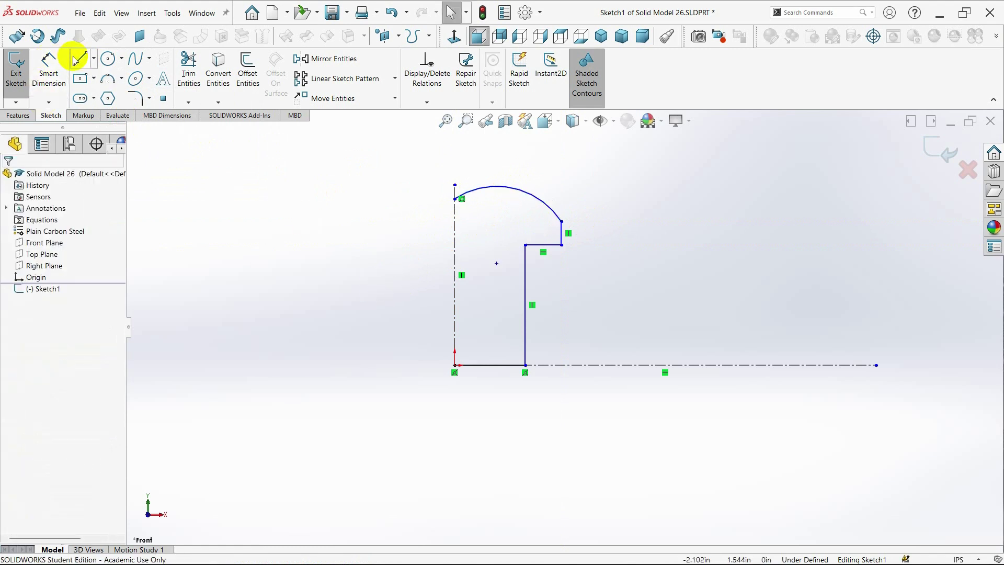
Draw a vertical line down the axis to the origin, closing the profile
left_click(455, 199)
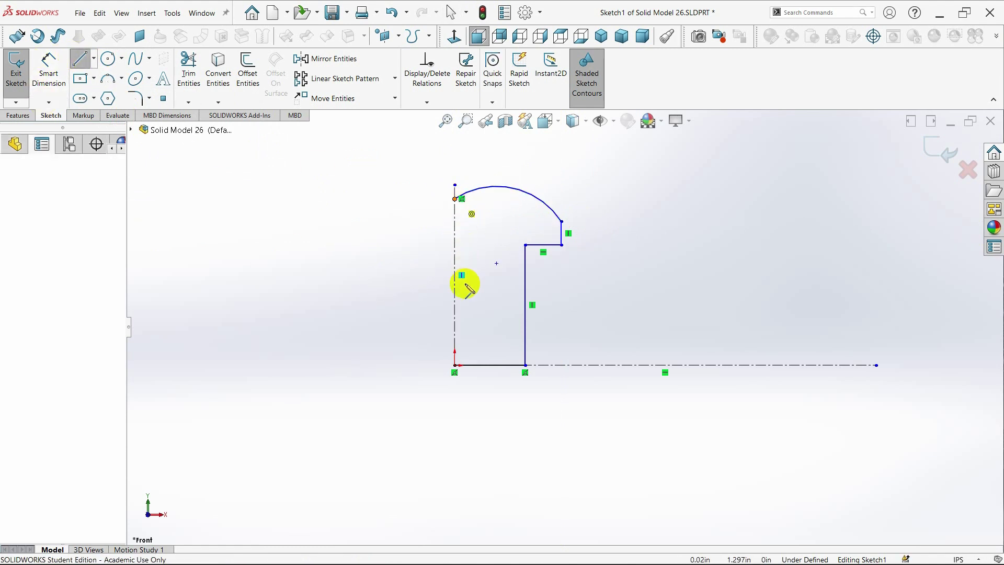
left_click(455, 365)
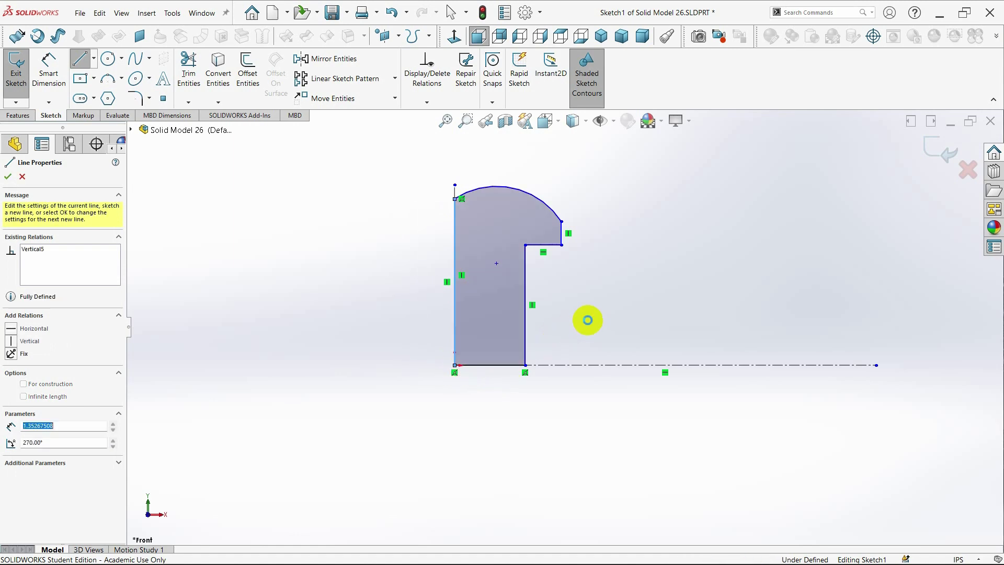
key("Escape")
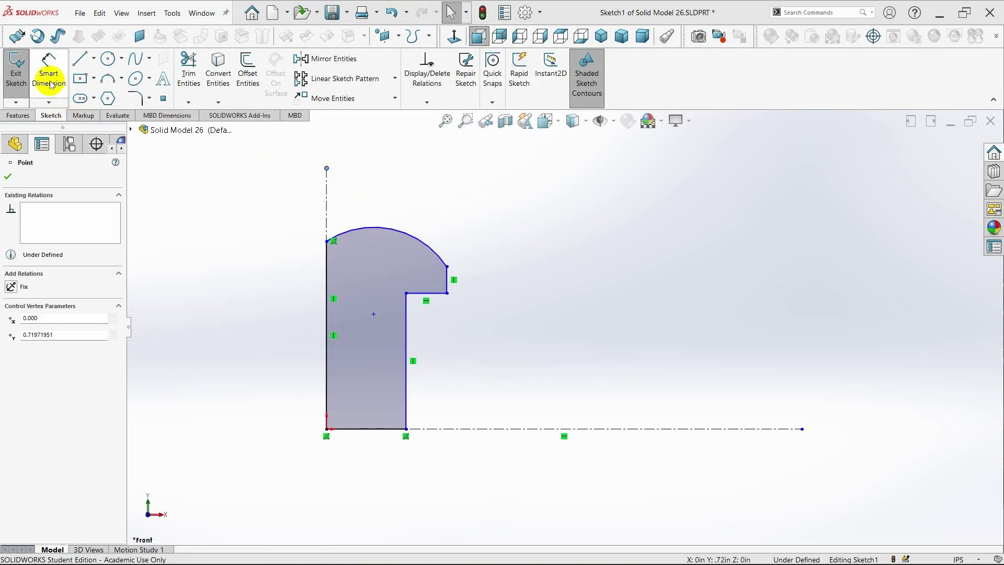
Dimension the step edge height to .375 from the centerline
left_click(48, 76)
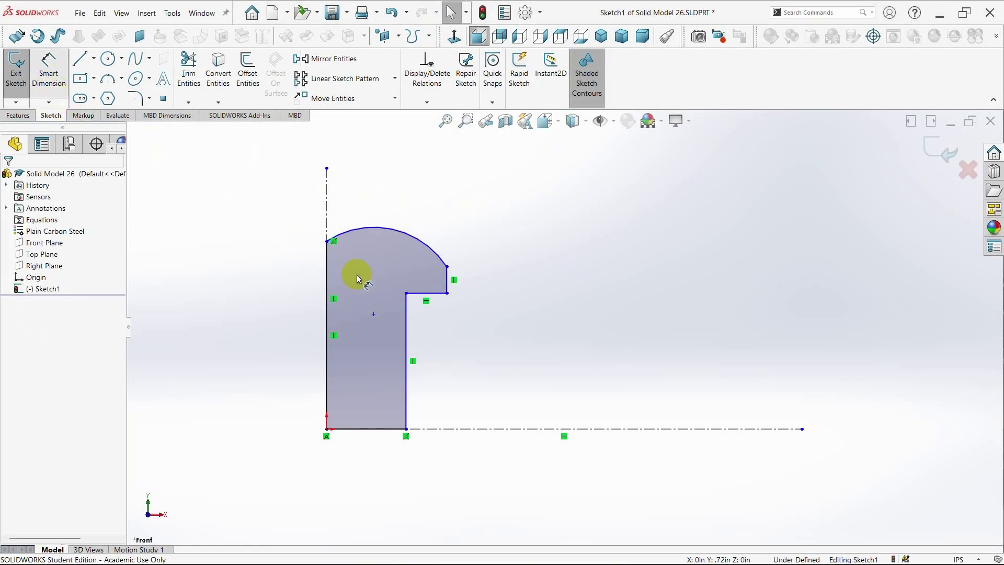
left_click(435, 293)
left_click(435, 429)
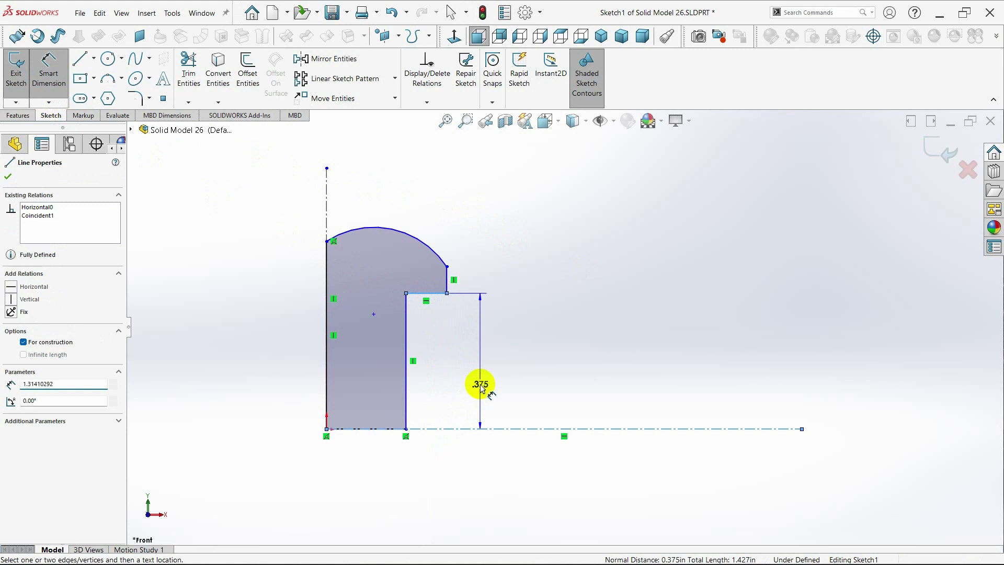
left_click(482, 390)
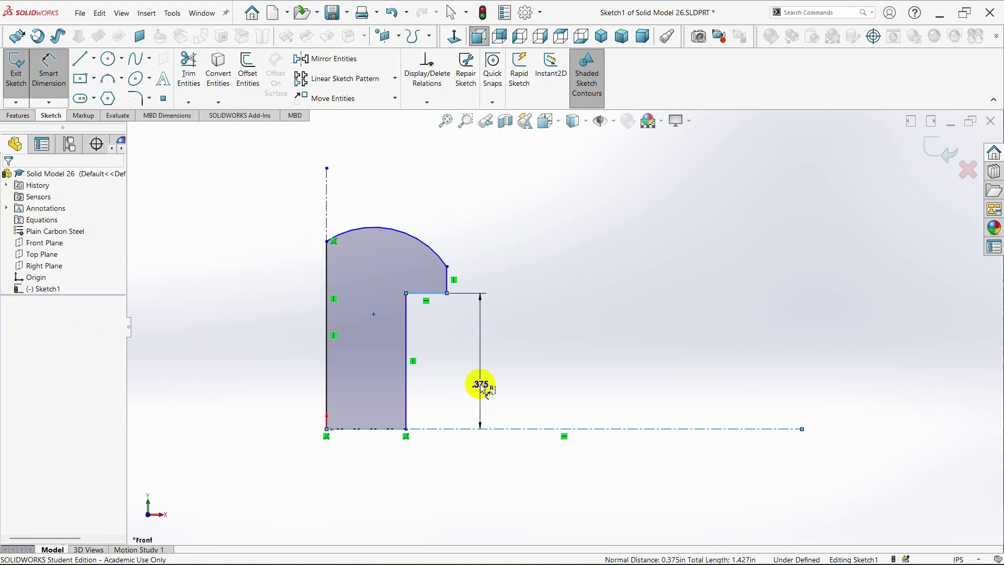
double_click(481, 386)
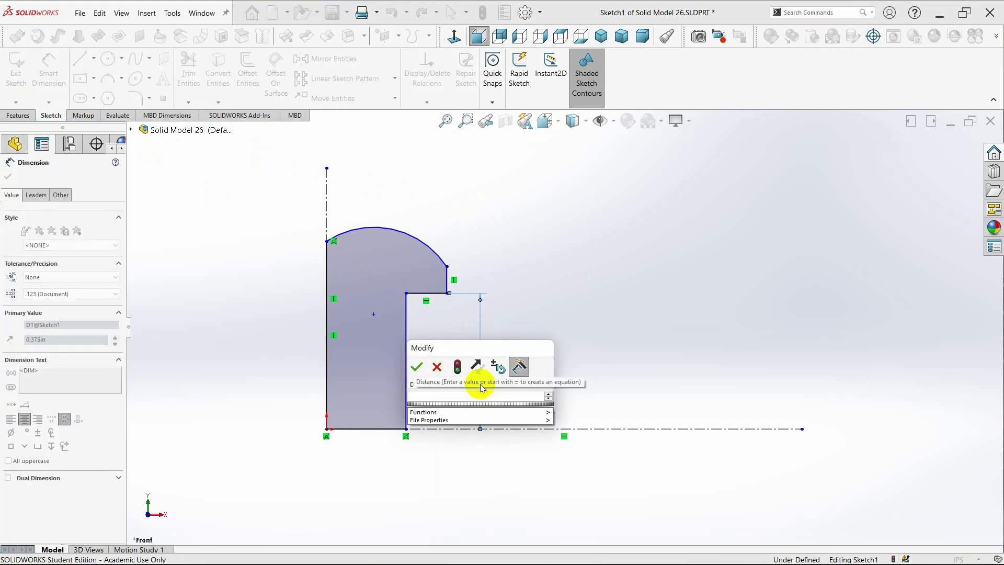
type(".375")
key("Return")
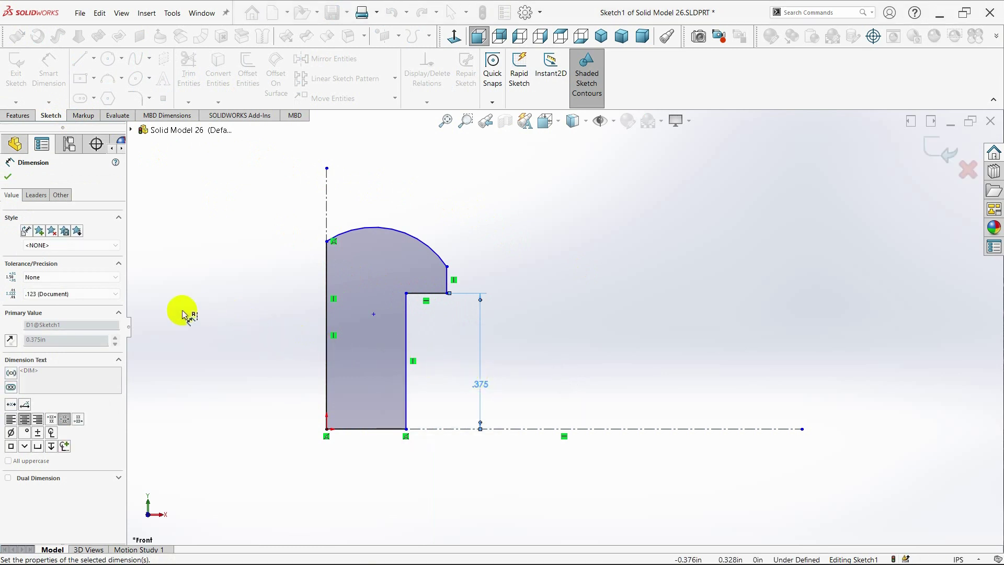
left_click(8, 178)
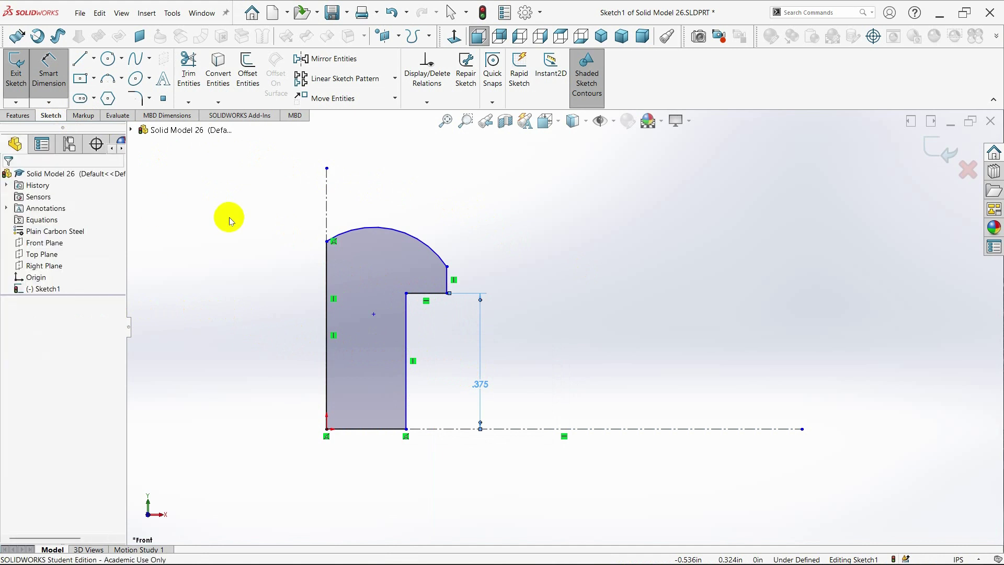
Add a radius dimension to the dome arc, ending at R.304
left_click(42, 83)
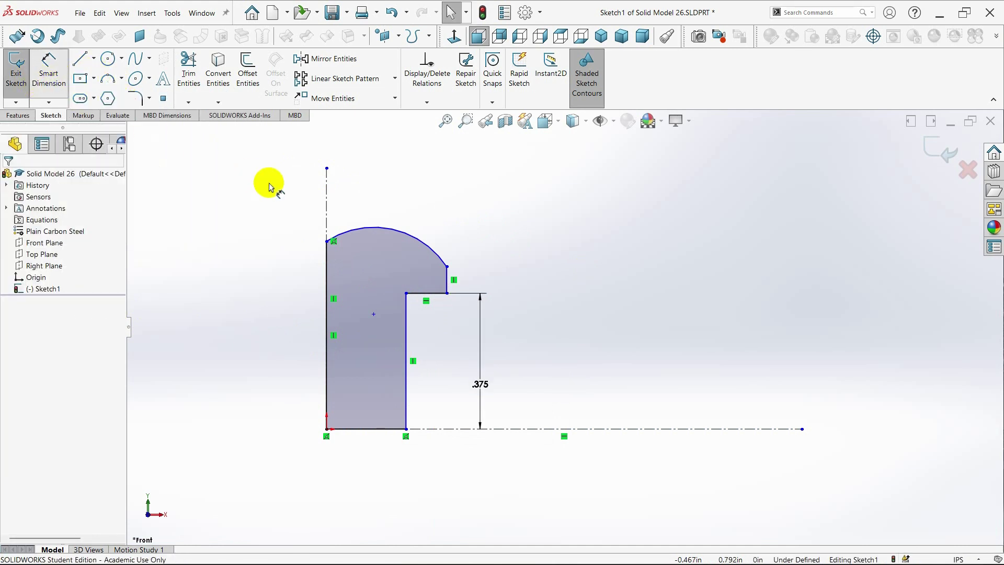
left_click(462, 213)
left_click(488, 198)
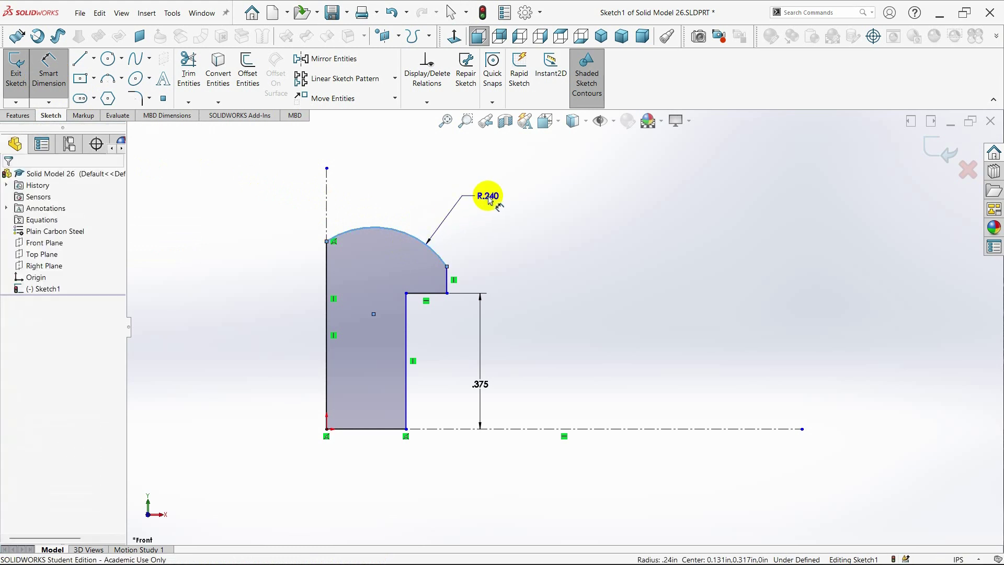
left_click(488, 195)
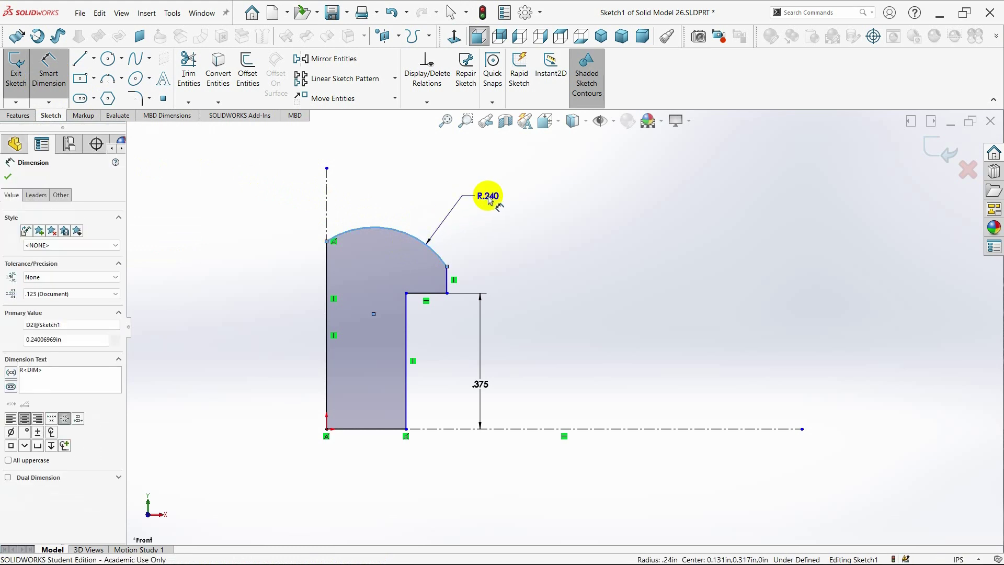
type(".24")
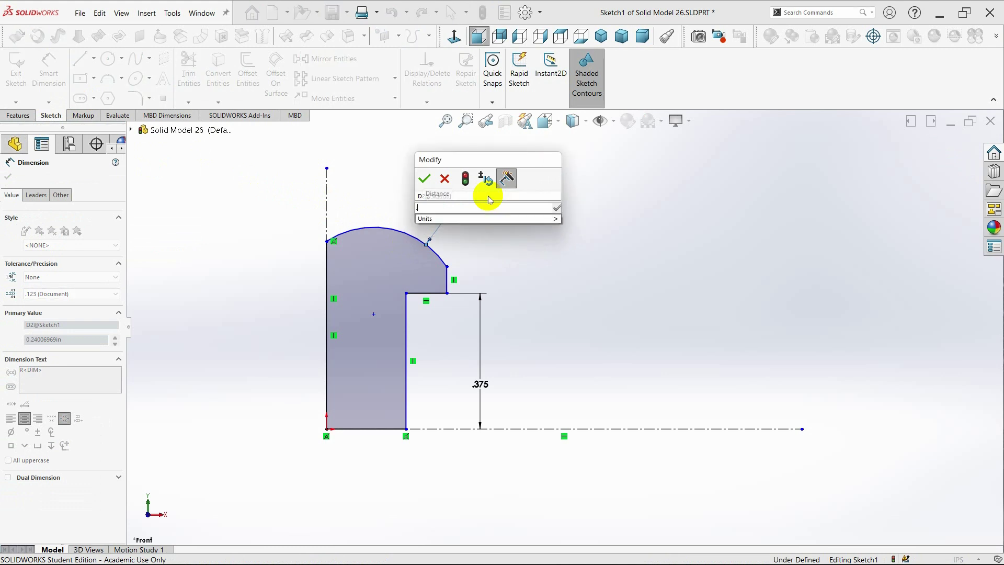
key("Return")
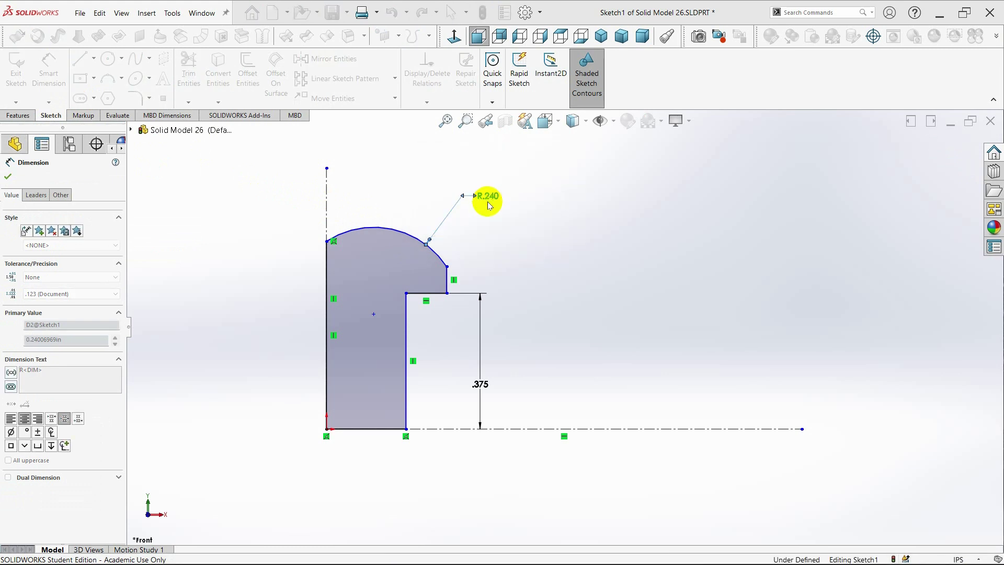
left_click_drag(475, 213, 482, 239)
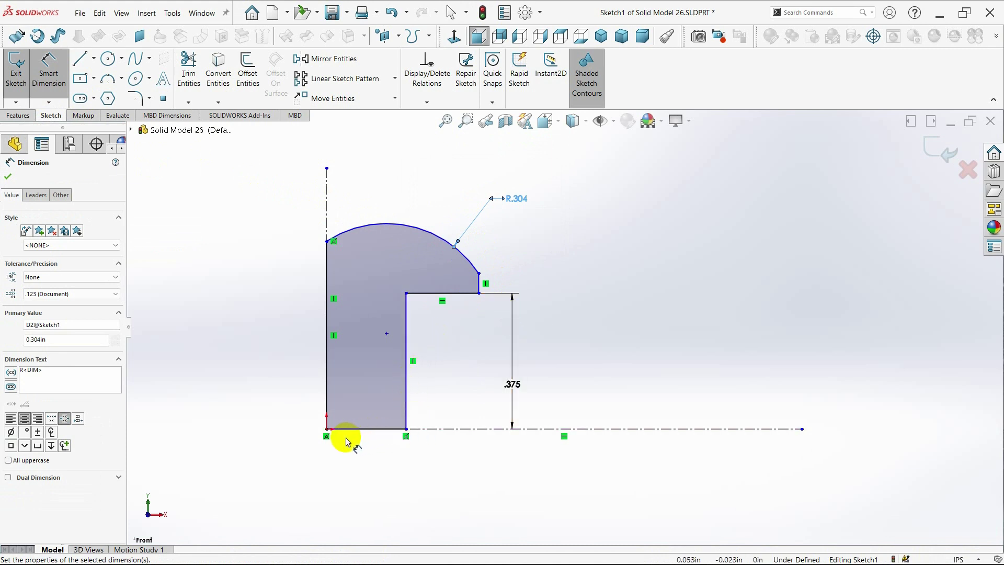
Dimension the shank width from the axis line to .095
left_click(326, 402)
left_click(406, 411)
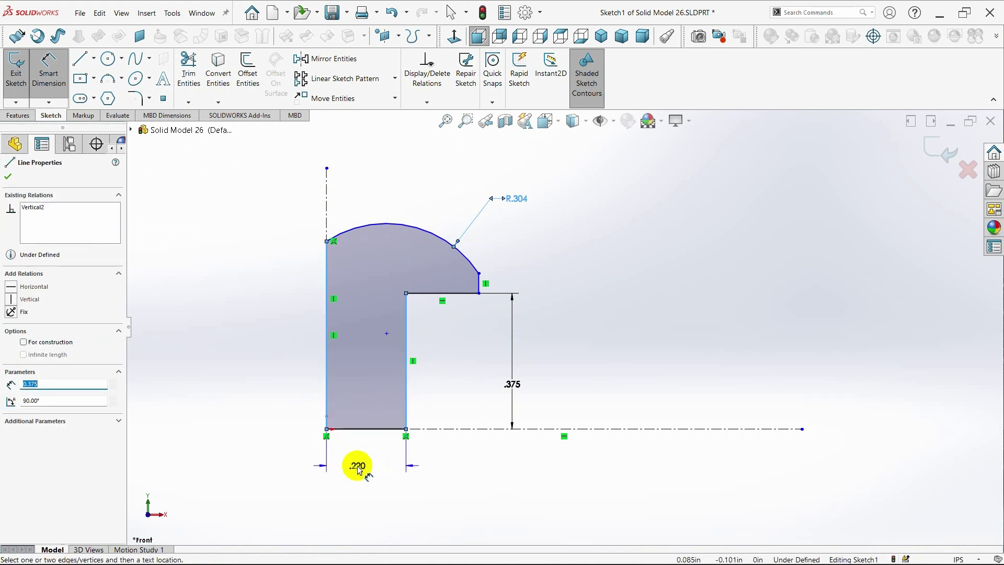
left_click(358, 469)
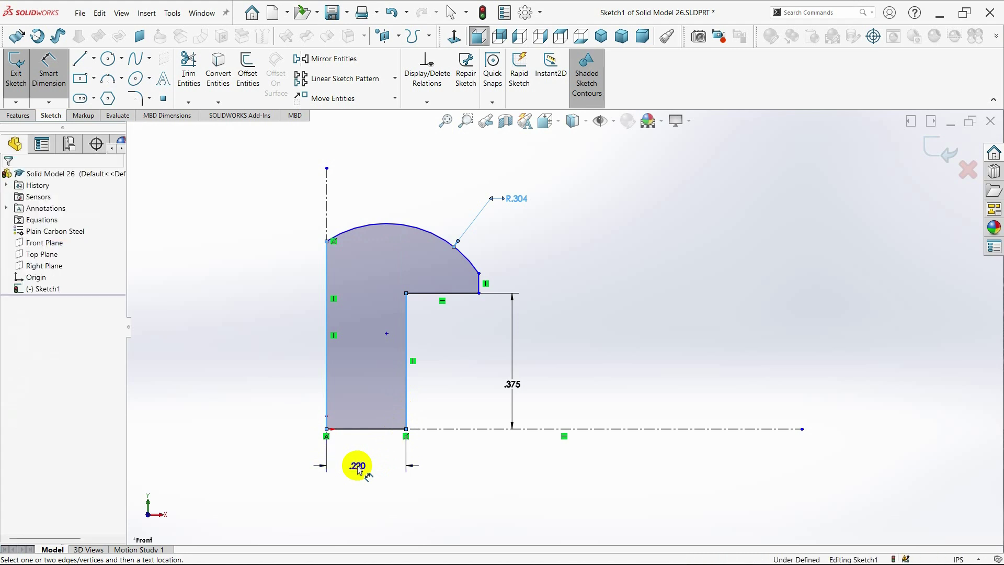
double_click(358, 467)
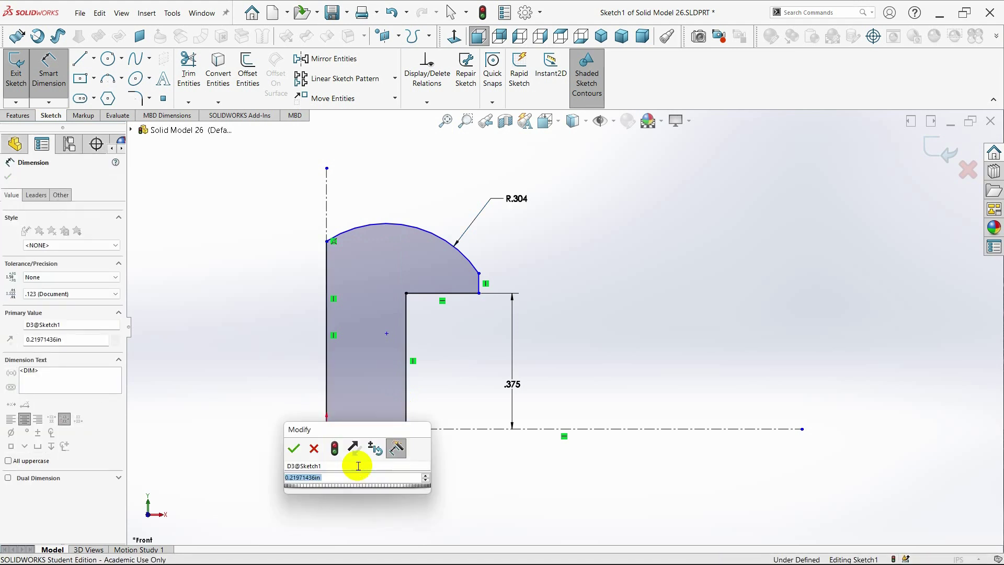
type("=")
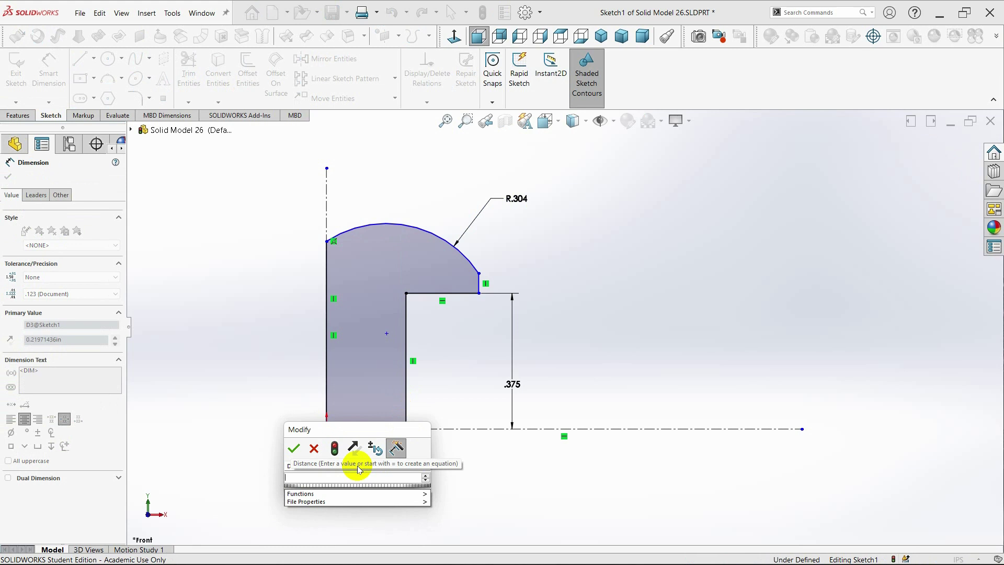
type(".095")
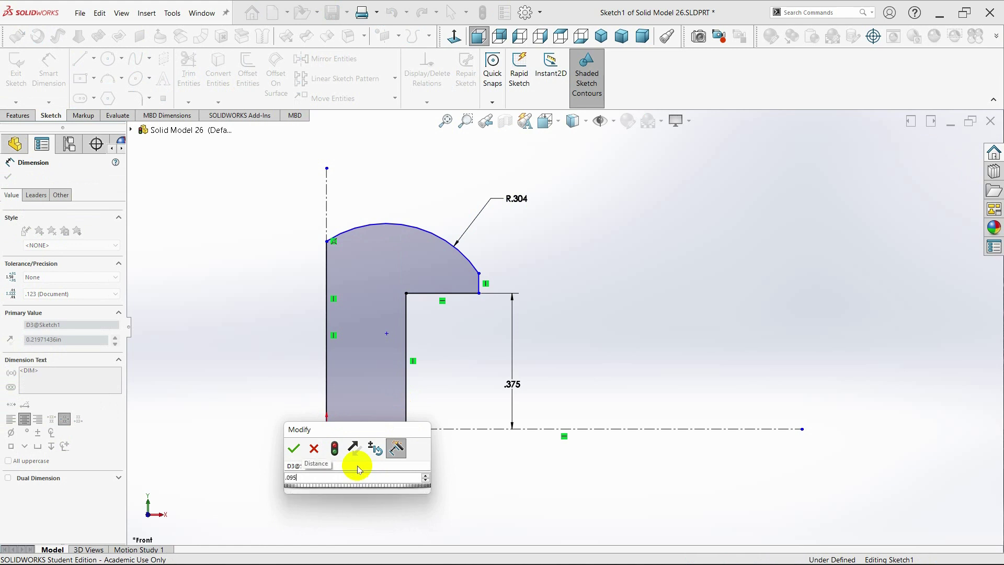
key("Escape")
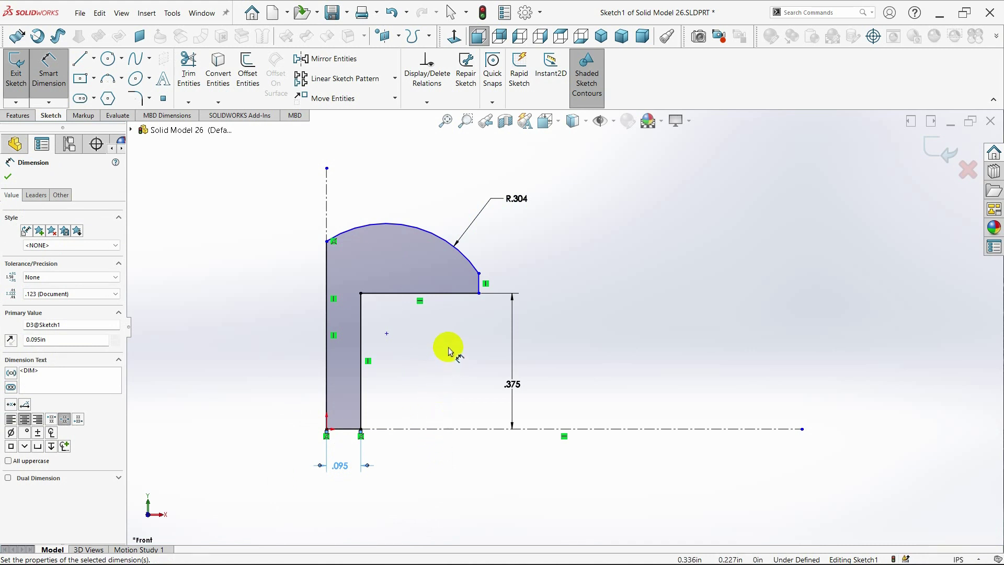
Dimension the head width from the axis line to .1875
left_click(477, 279)
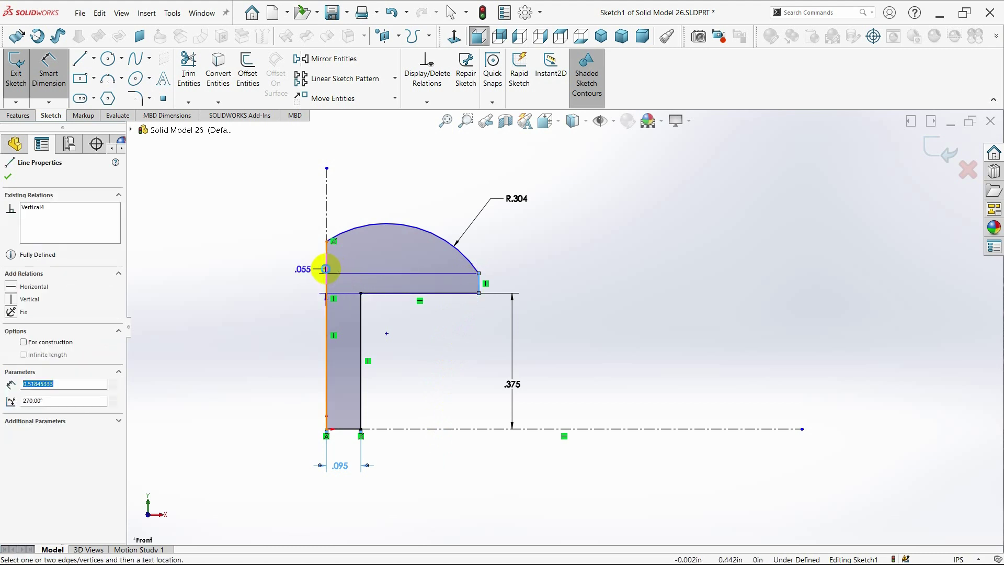
left_click(325, 268)
left_click(386, 480)
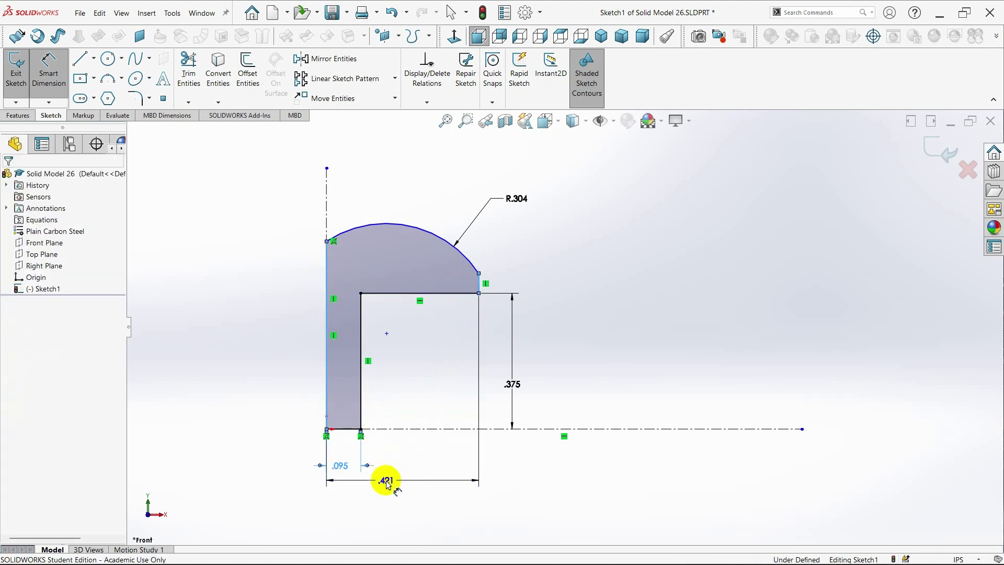
double_click(387, 482)
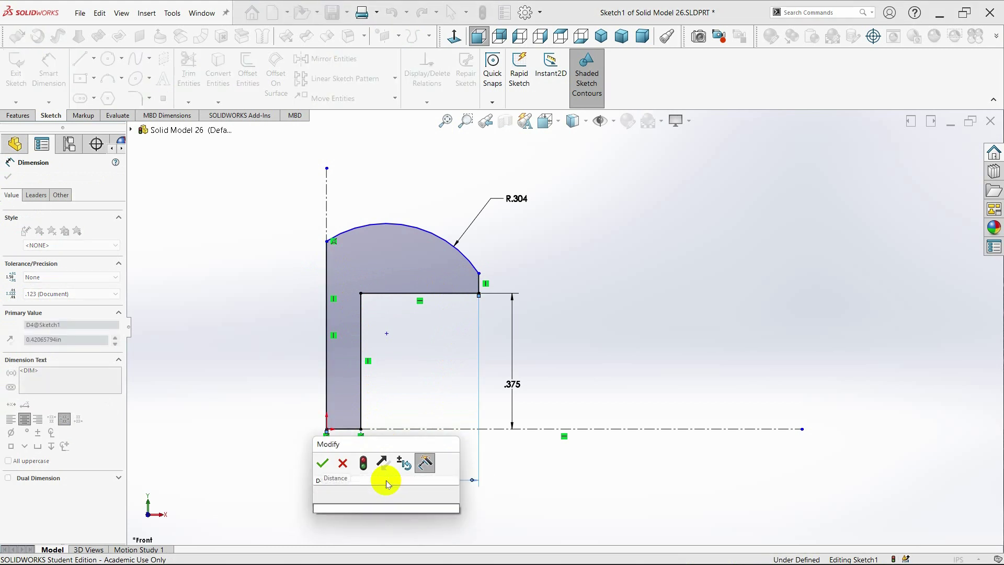
type(".18750")
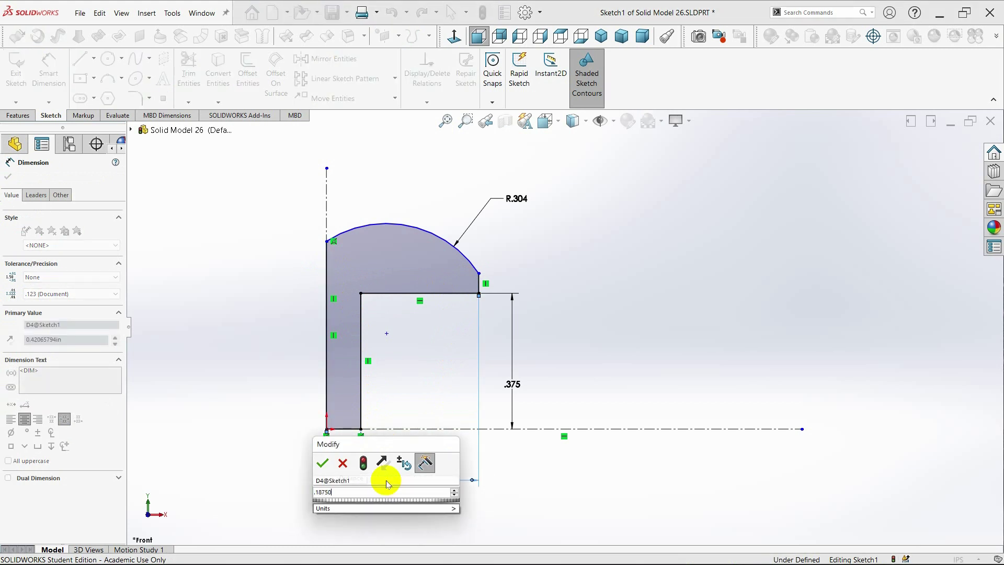
key("Escape")
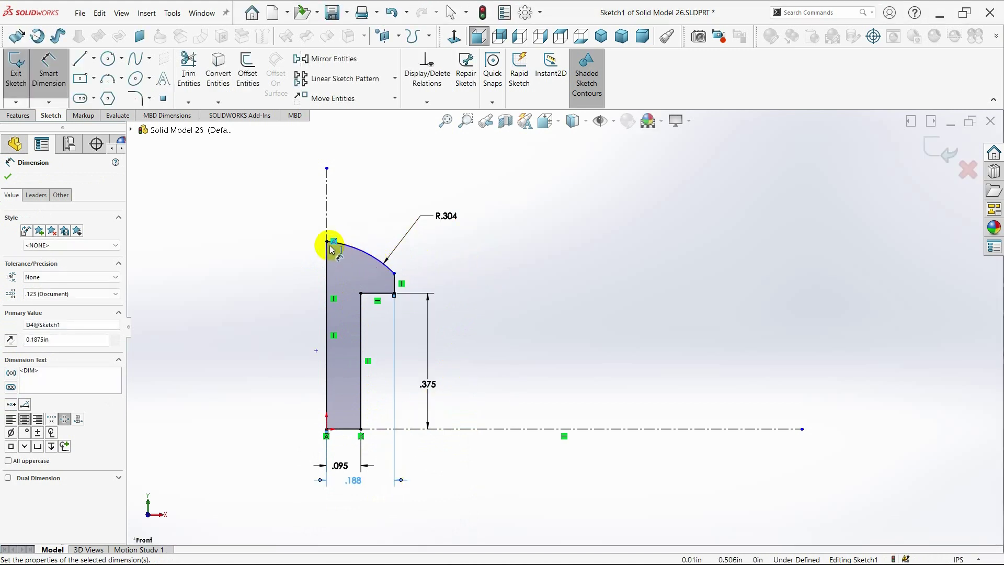
Dimension the axis edge to a .500 overall height
left_click(327, 241)
left_click(328, 444)
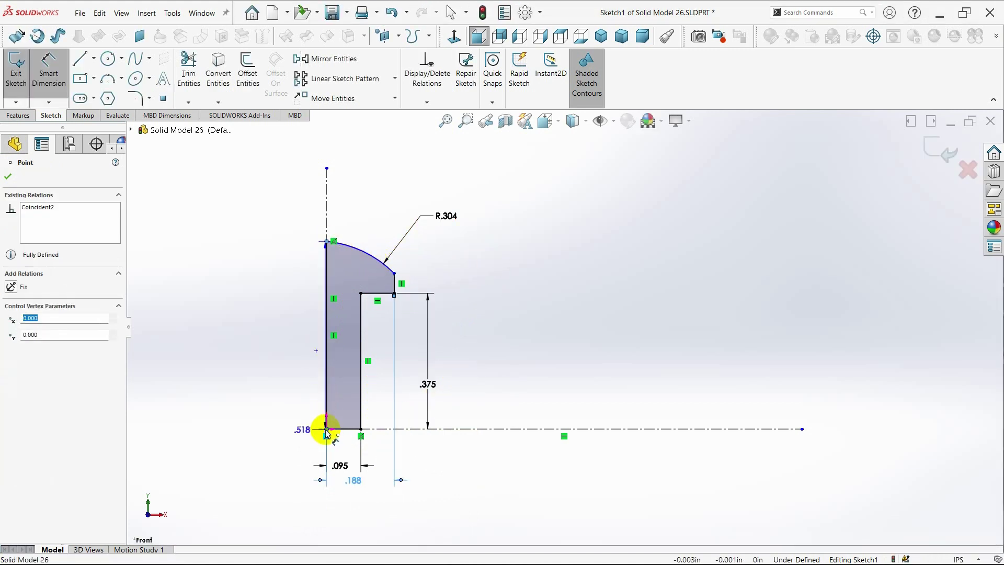
left_click(266, 359)
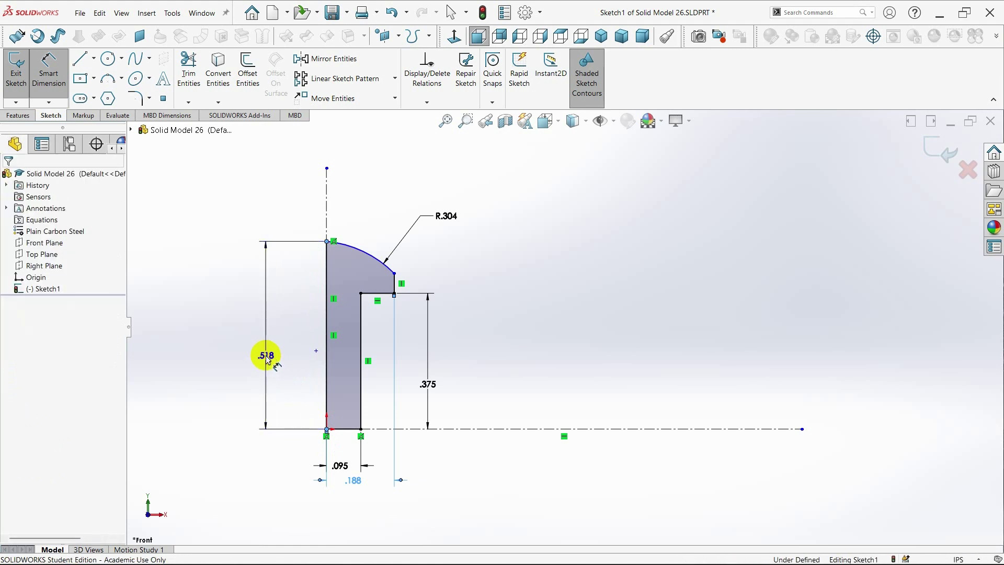
key("BackSpace")
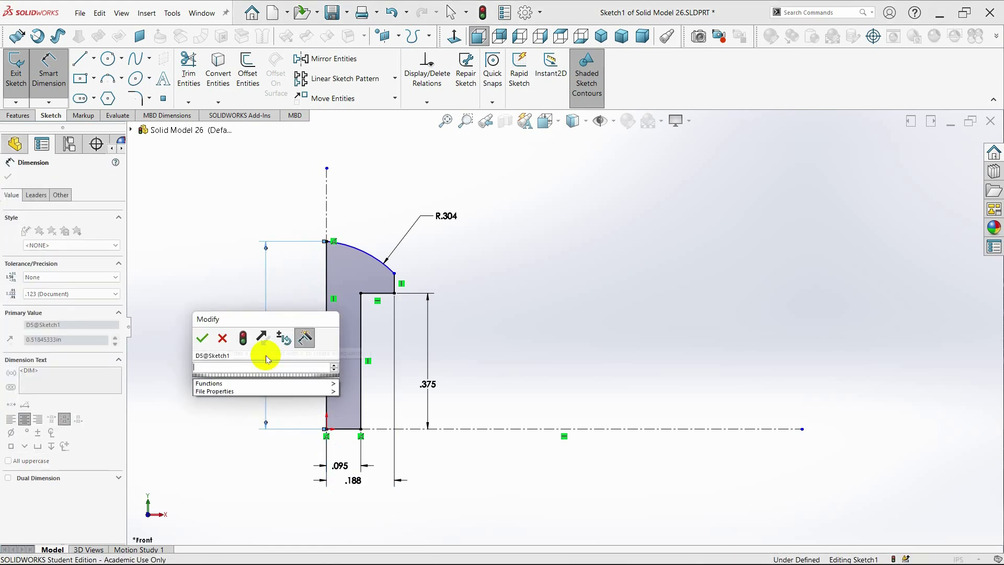
type(".50")
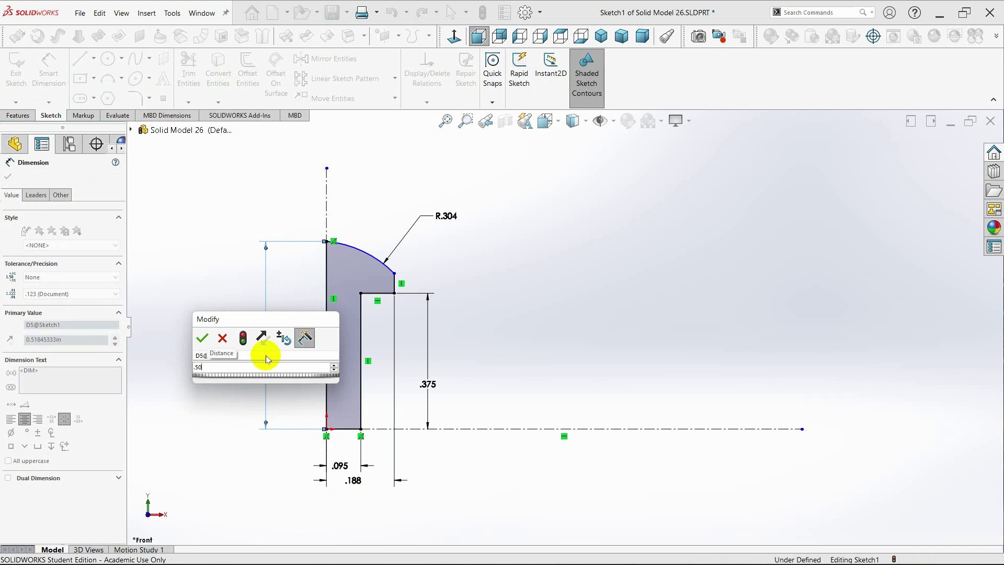
key("Return")
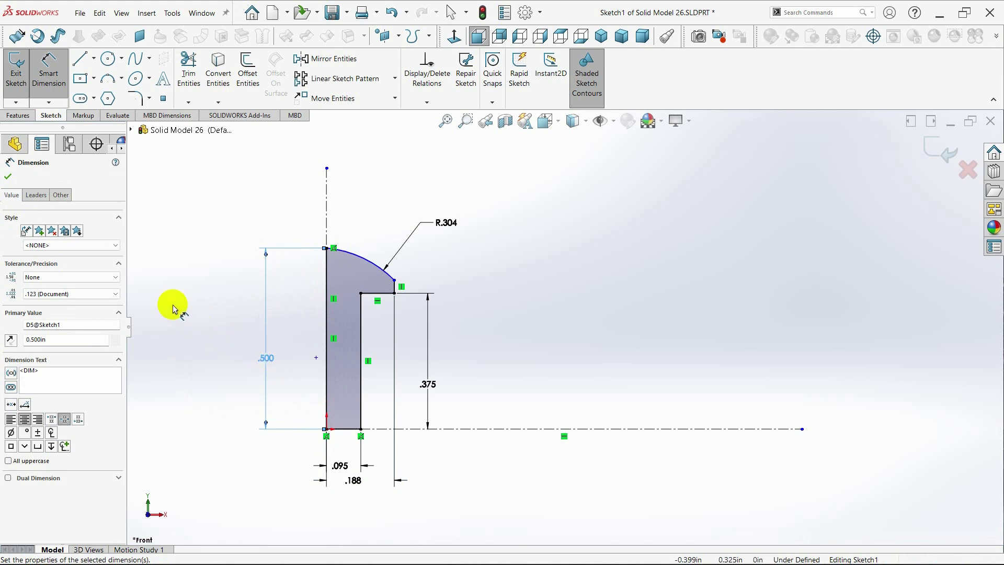
left_click(7, 178)
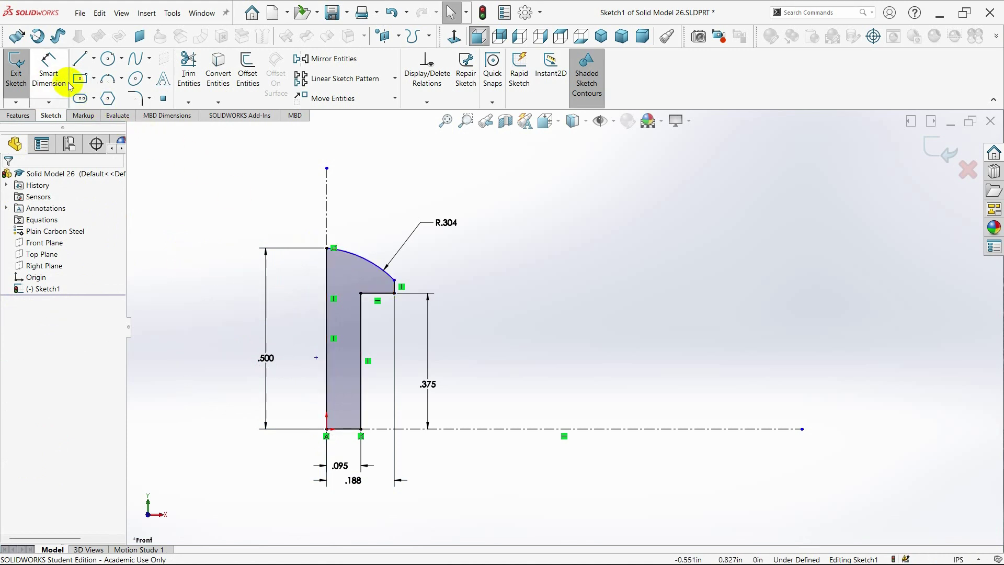
Dimension the short head-rim edge at .036, fully defining the sketch
left_click(48, 67)
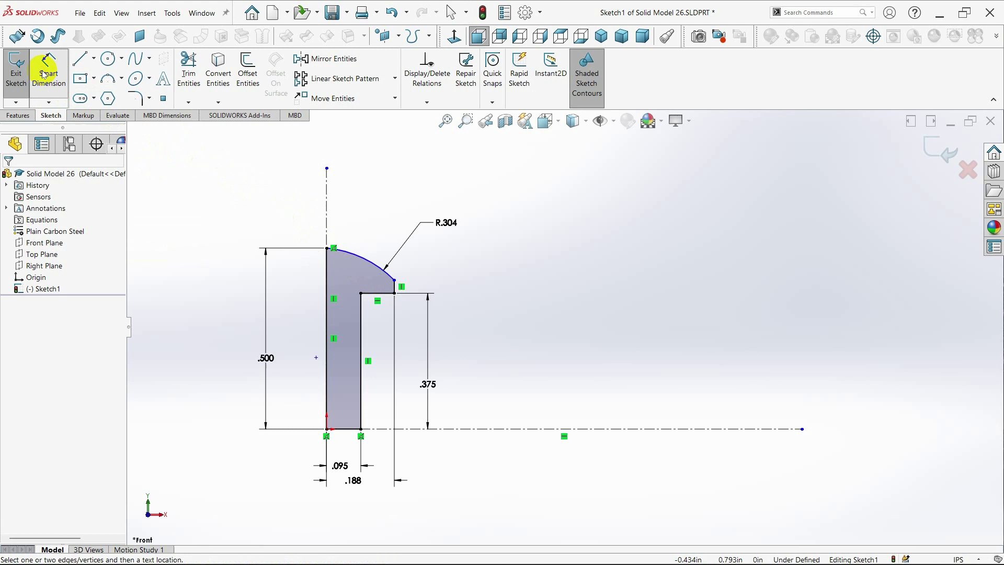
left_click(395, 288)
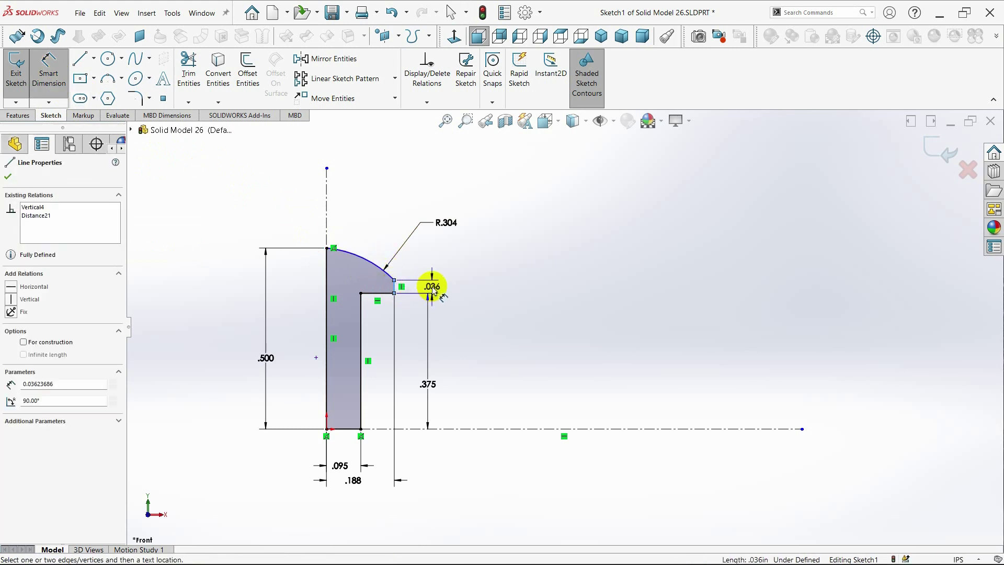
left_click(432, 291)
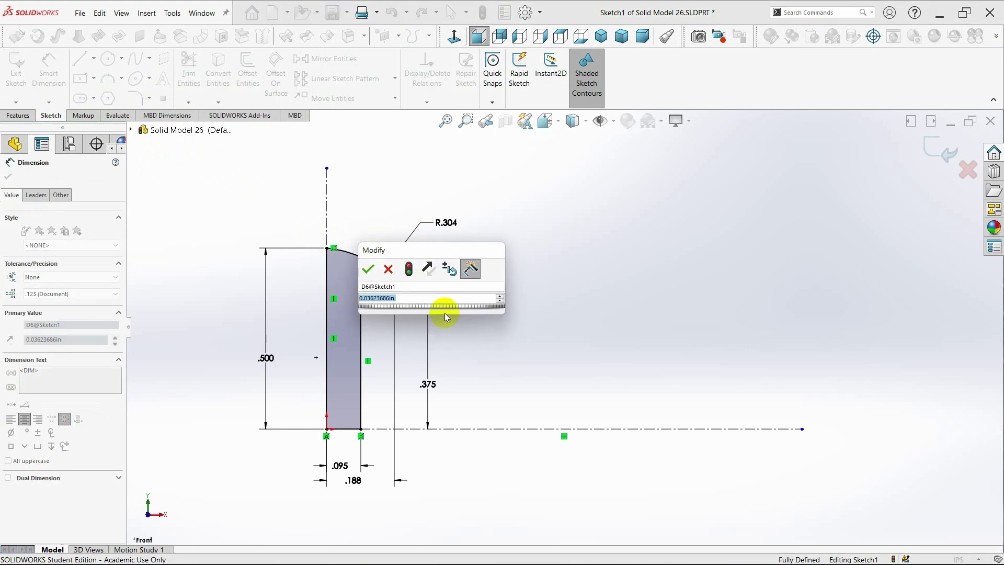
left_click(368, 269)
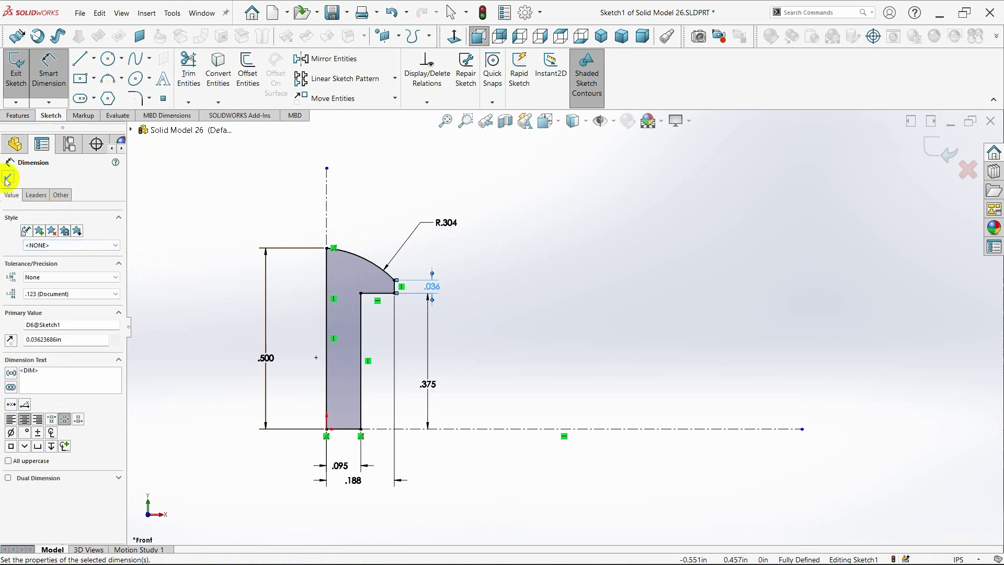
key("Escape")
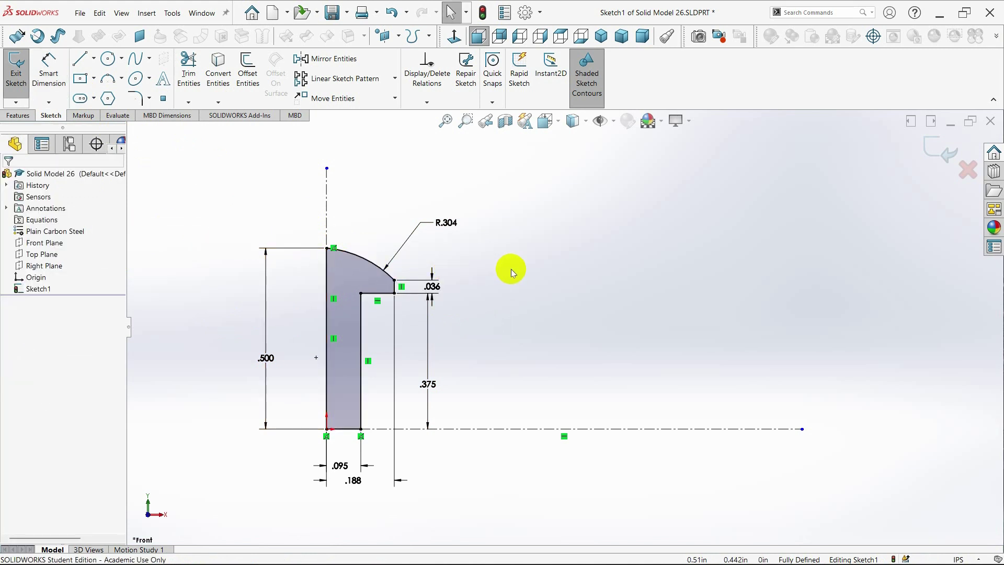
Revolve the profile 360° about the centerline into Revolve1, viewed isometrically
left_click(17, 115)
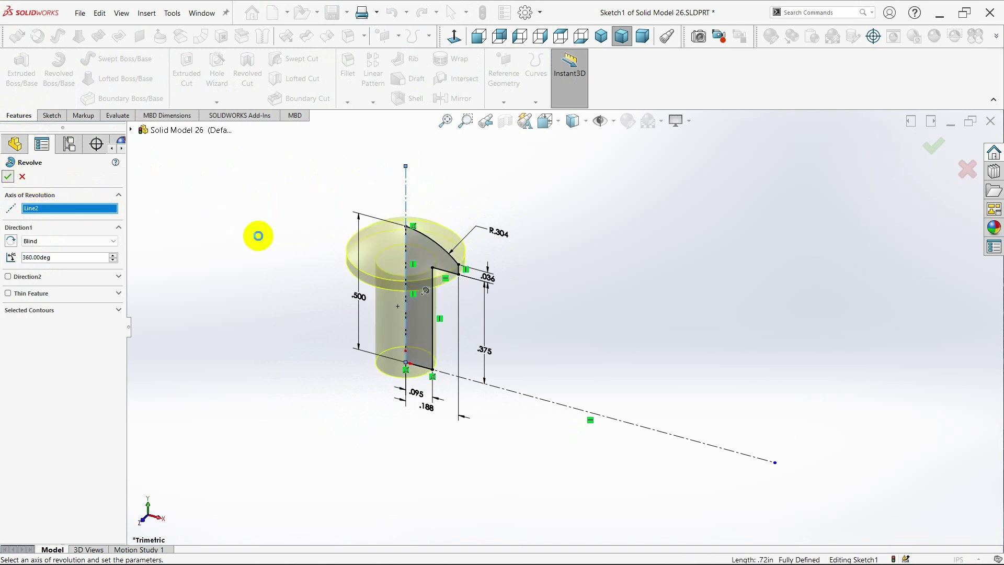
key("Return")
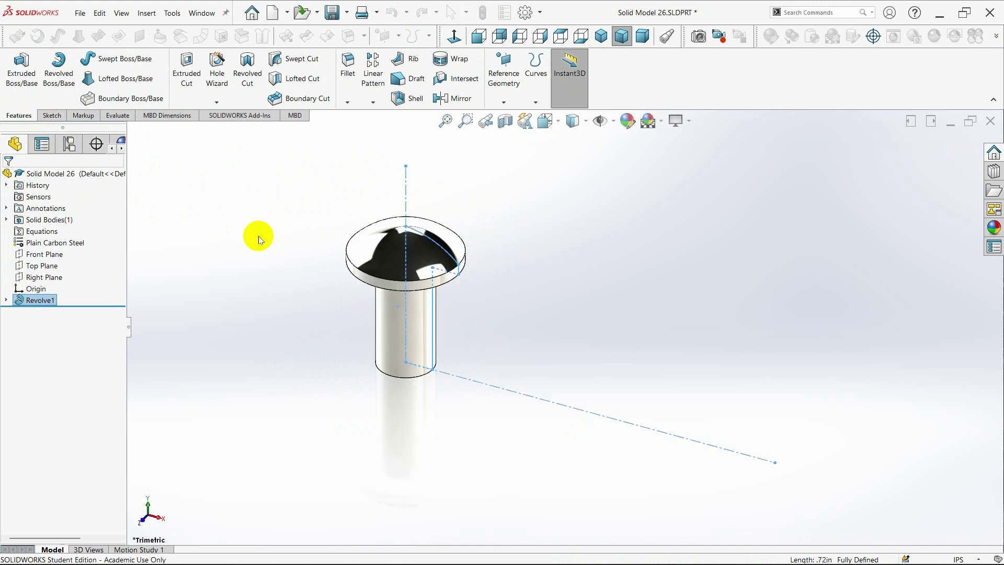
left_click(601, 36)
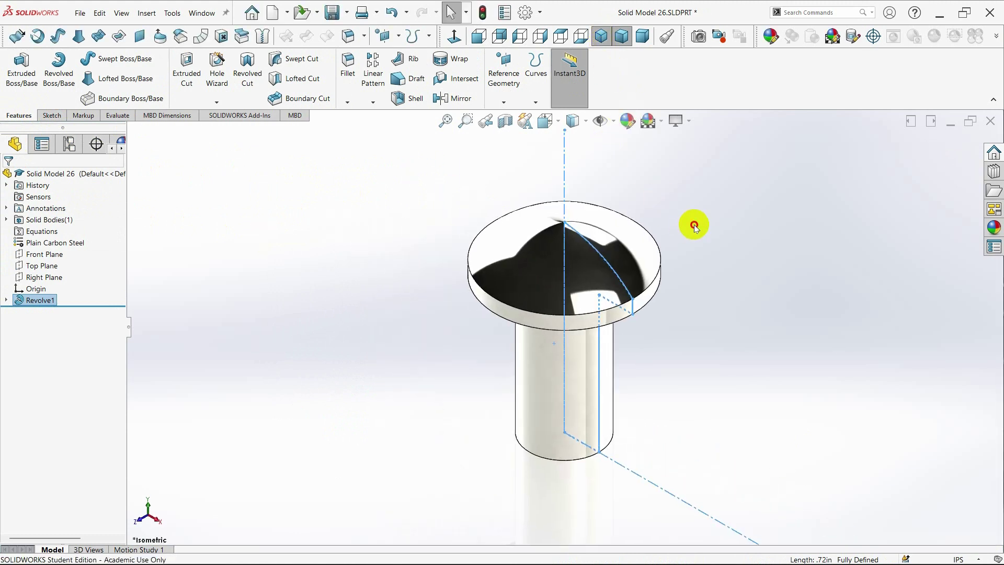
left_click(661, 204)
Apply the 3 Point Faded scene and inspect the screw blank
left_click(661, 121)
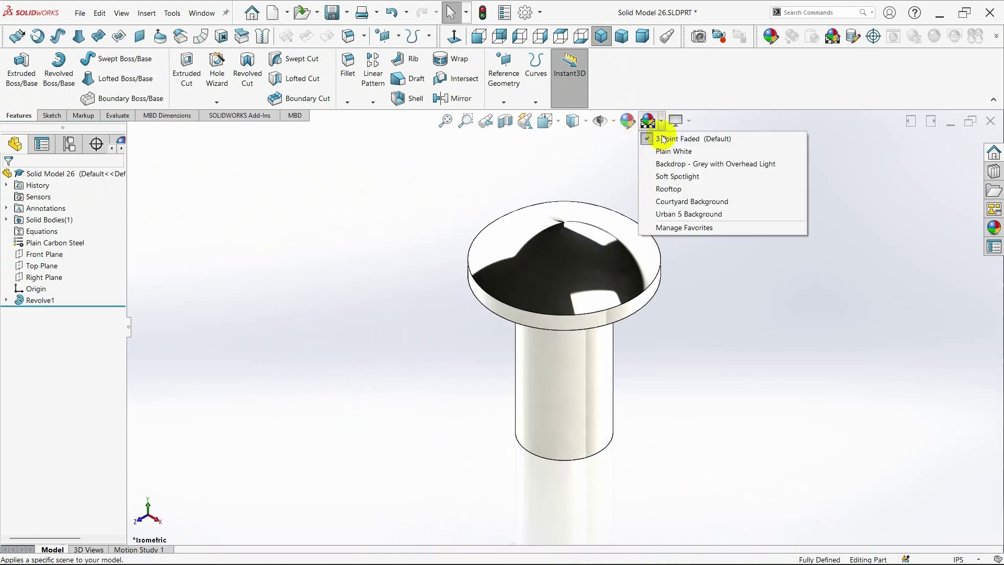
left_click(663, 139)
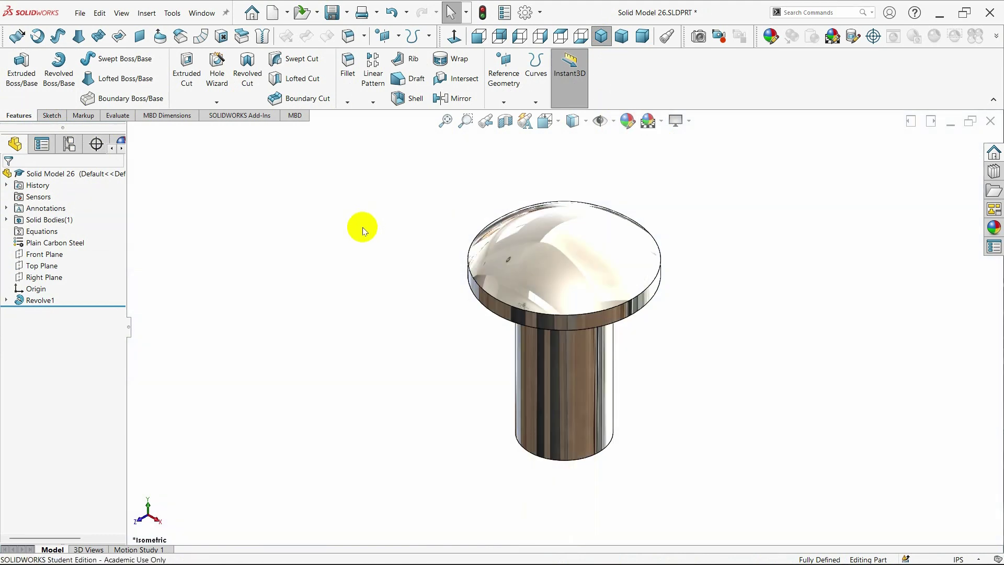
mouse_move(384, 378)
middle_mouse_down()
mouse_move(297, 226)
mouse_move(428, 411)
mouse_move(322, 283)
mouse_move(437, 249)
middle_mouse_up()
left_click(602, 36)
Start a new sketch, Sketch2, on the Front Plane
left_click(47, 260)
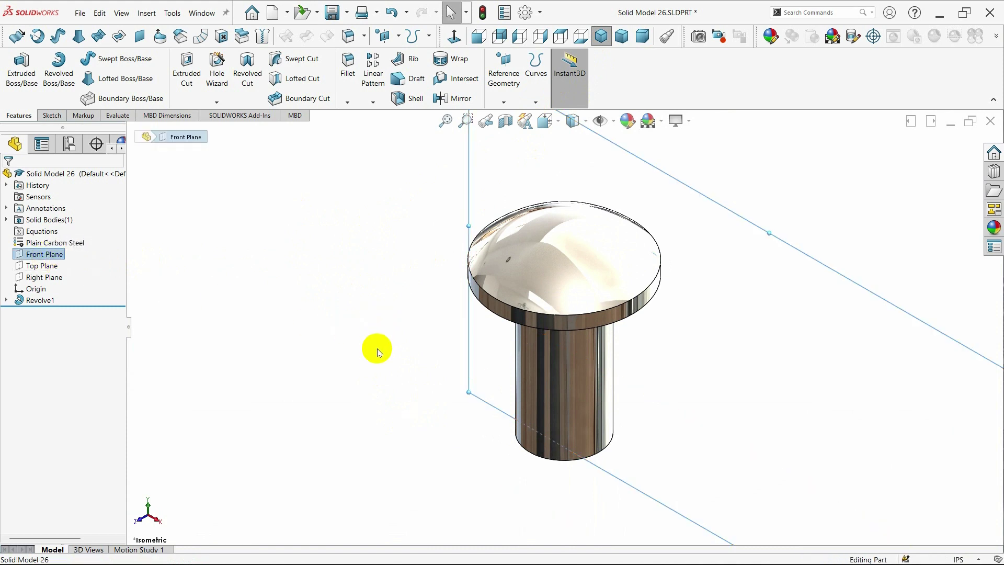
mouse_move(378, 349)
middle_mouse_down()
mouse_move(358, 393)
mouse_move(486, 222)
middle_mouse_up()
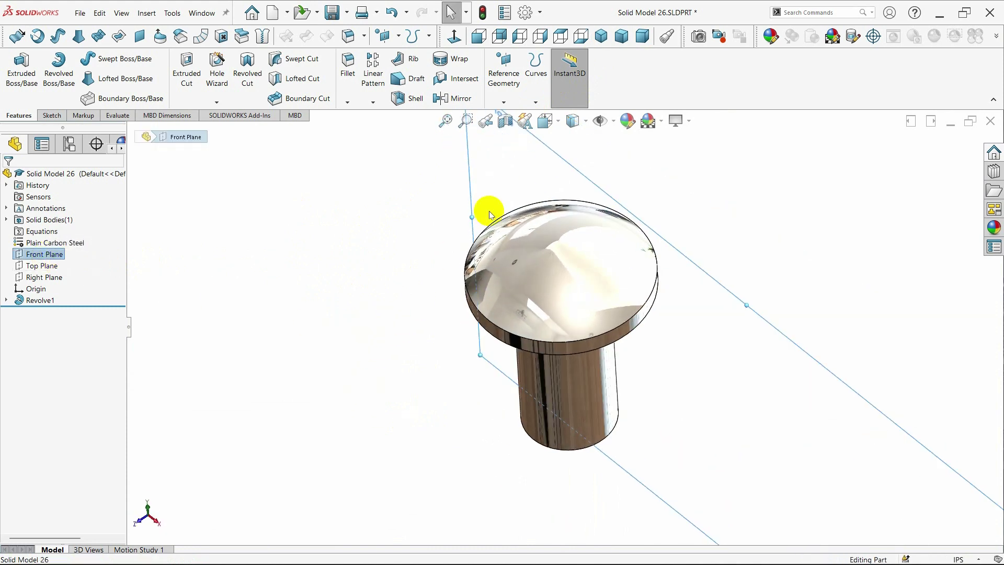
left_click(602, 36)
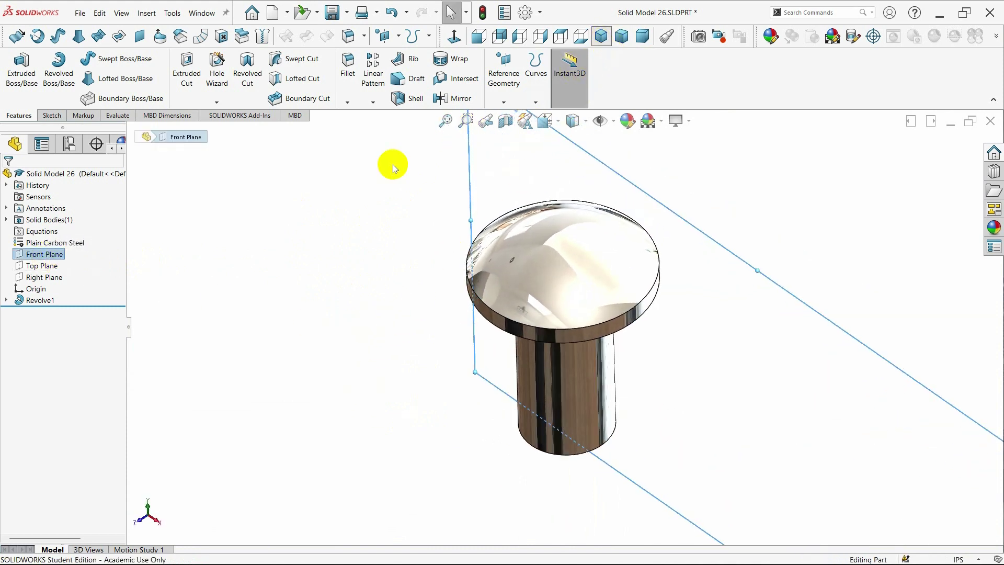
right_click(50, 260)
left_click(62, 242)
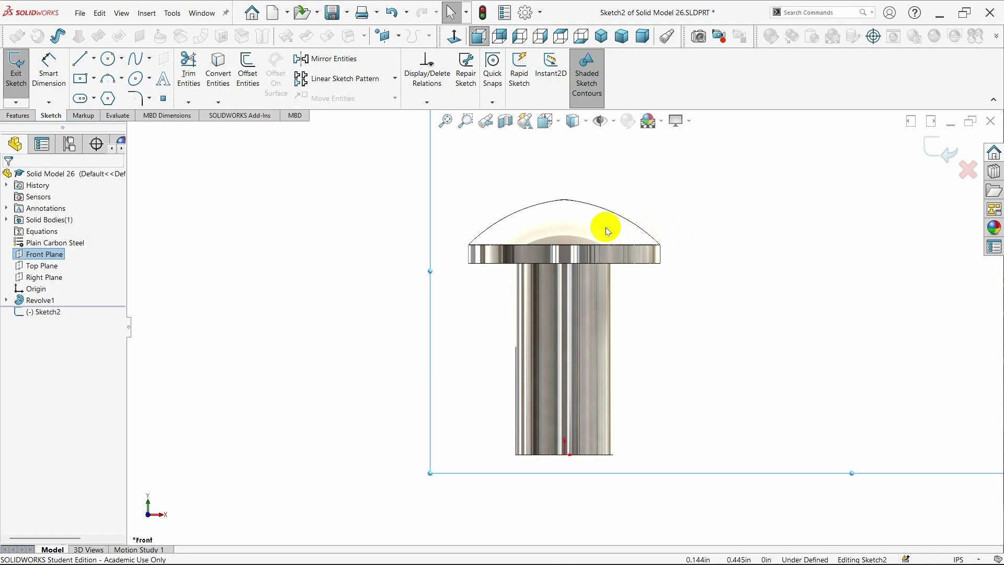
Draw a construction centerline from the head-shank axis point up past the dome
left_click(93, 59)
left_click(100, 85)
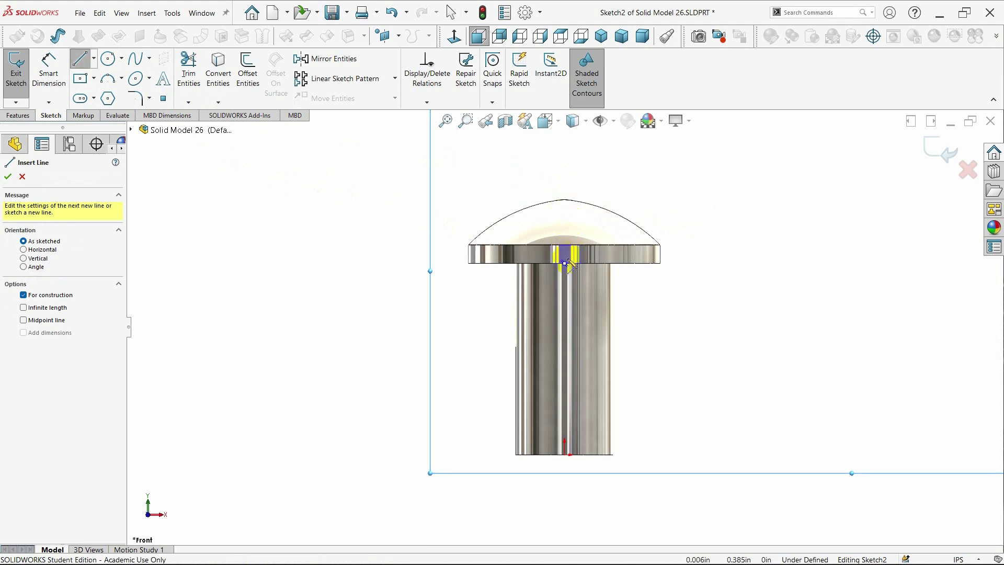
left_click(565, 263)
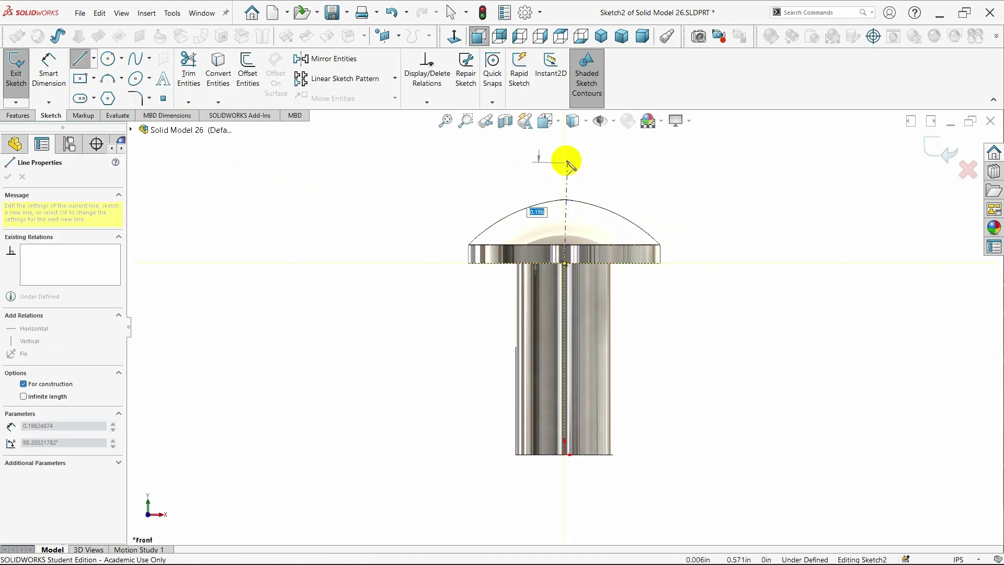
double_click(586, 188)
key("Escape")
scroll(624, 214, "down", 2)
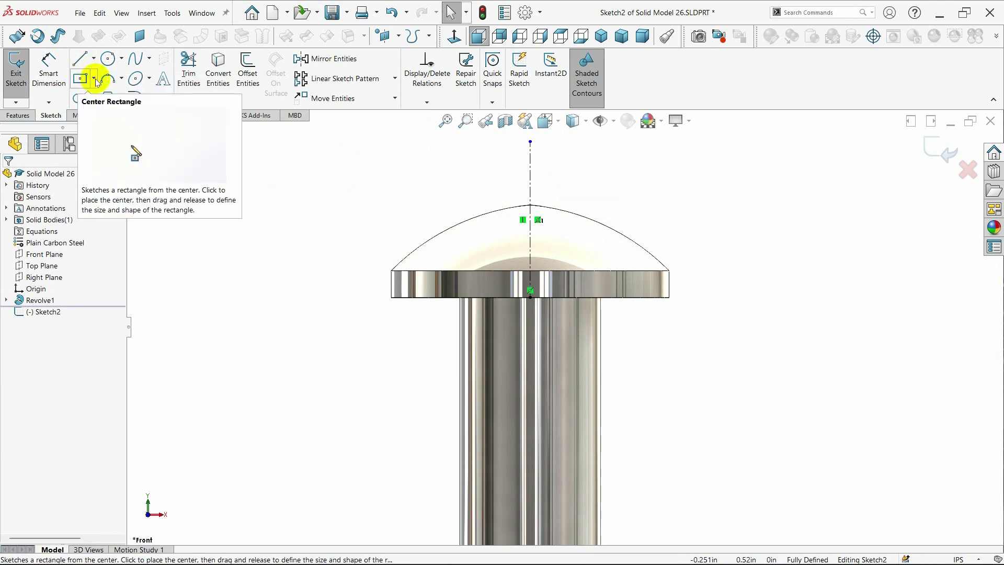
Draw a closed rectangular line profile straddling the top of the dome
left_click(80, 58)
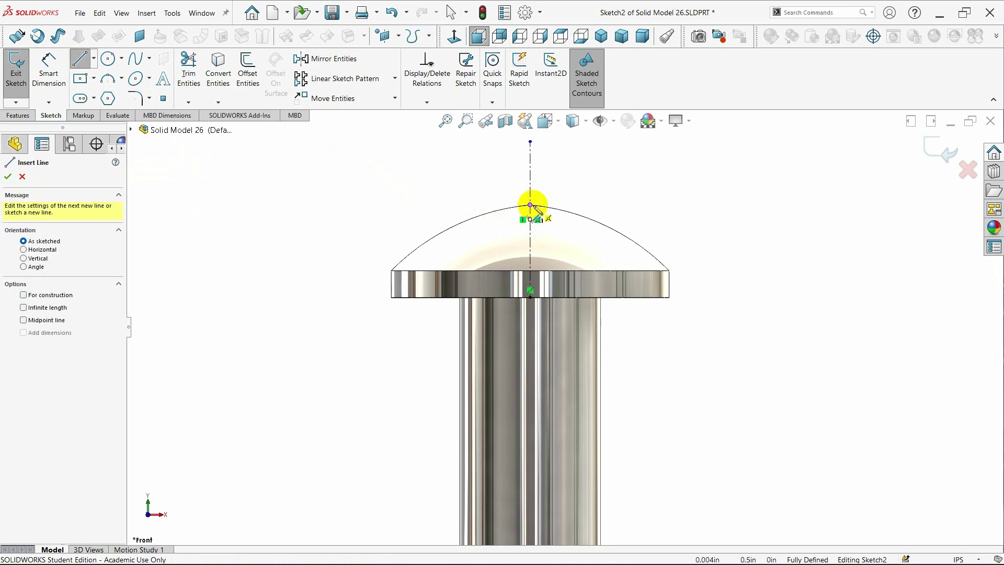
left_click(531, 209)
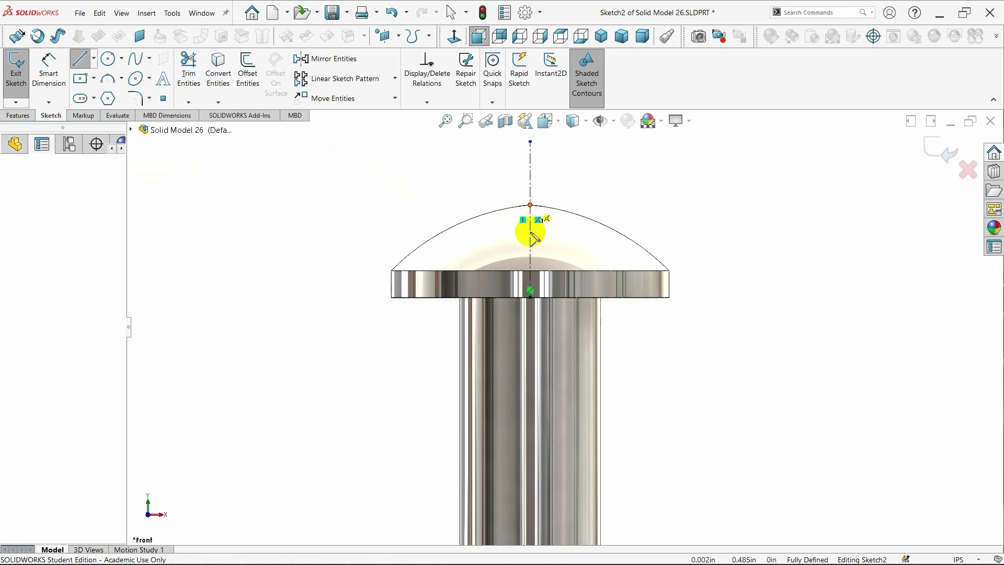
left_click(530, 233)
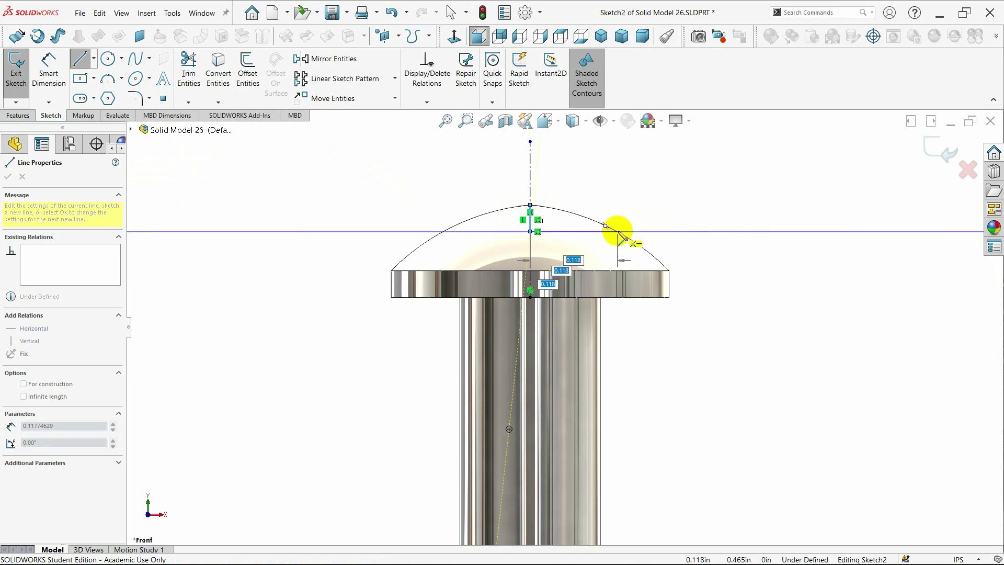
scroll(619, 231, "down", 4)
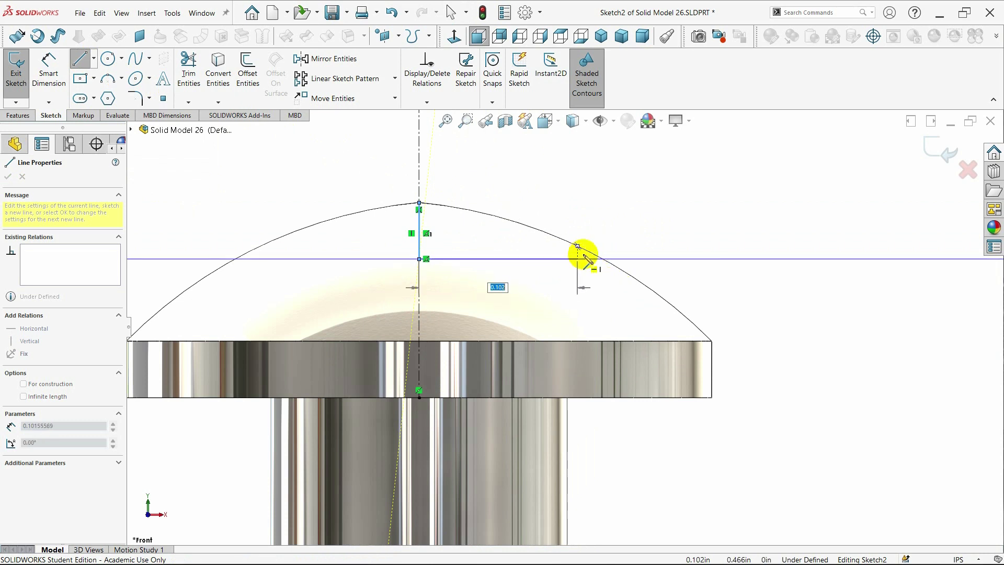
left_click(628, 259)
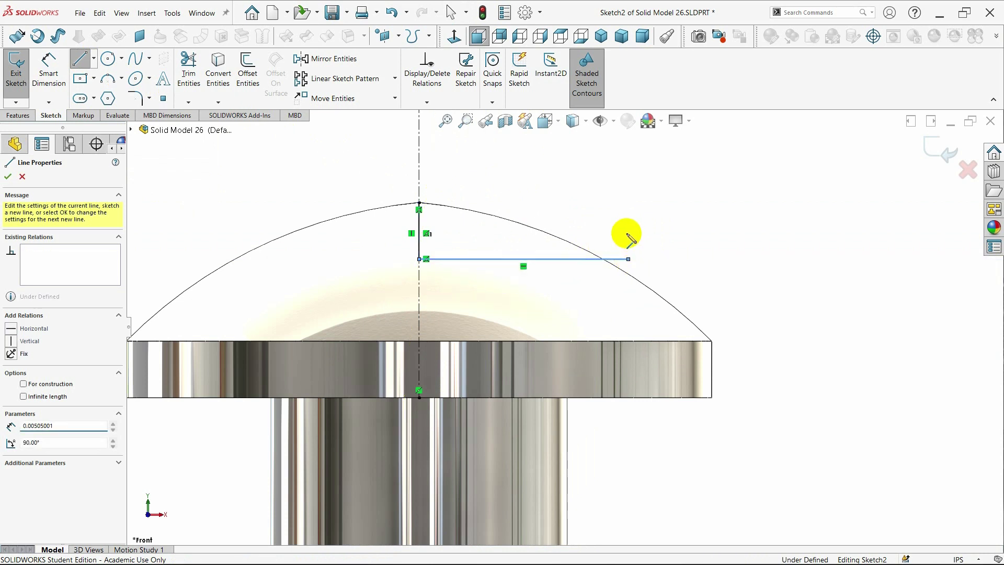
left_click(628, 202)
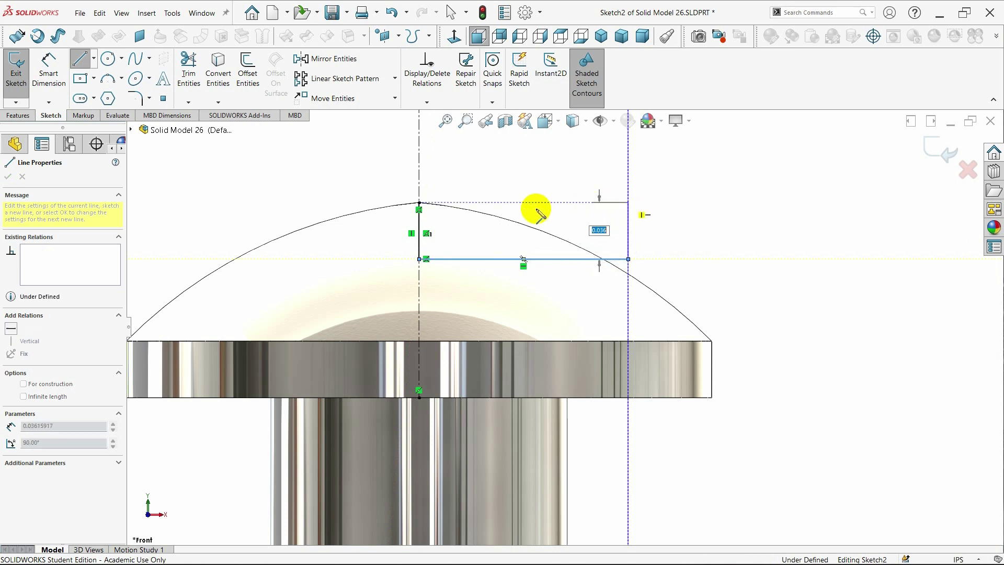
left_click(420, 203)
key("Escape")
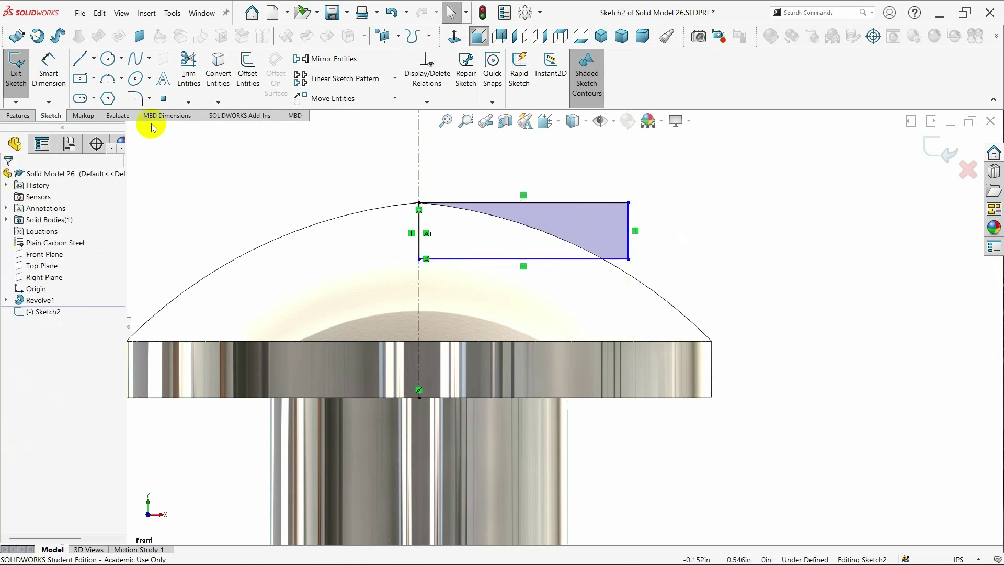
Dimension the profile's right side height to .030
left_click(49, 70)
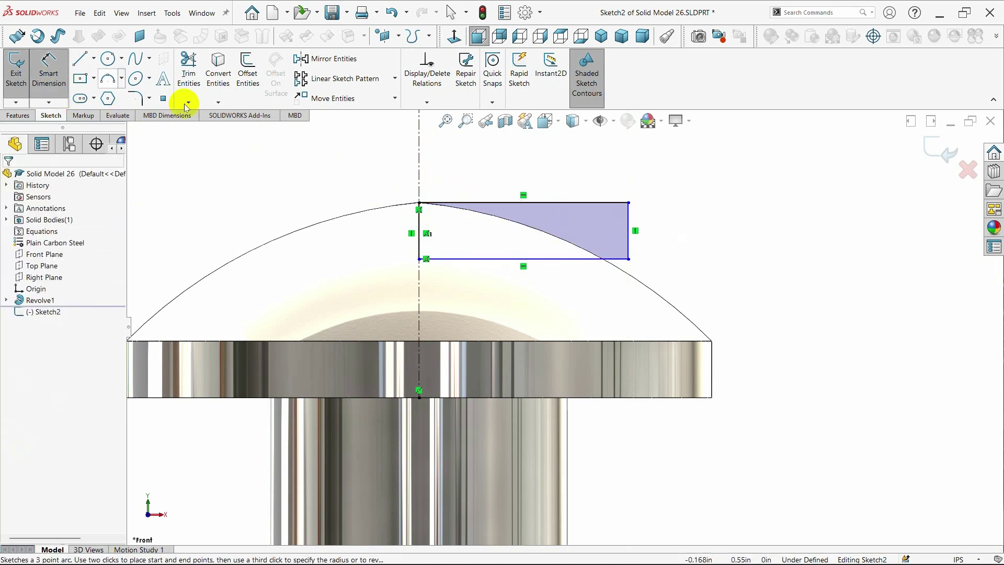
left_click(635, 231)
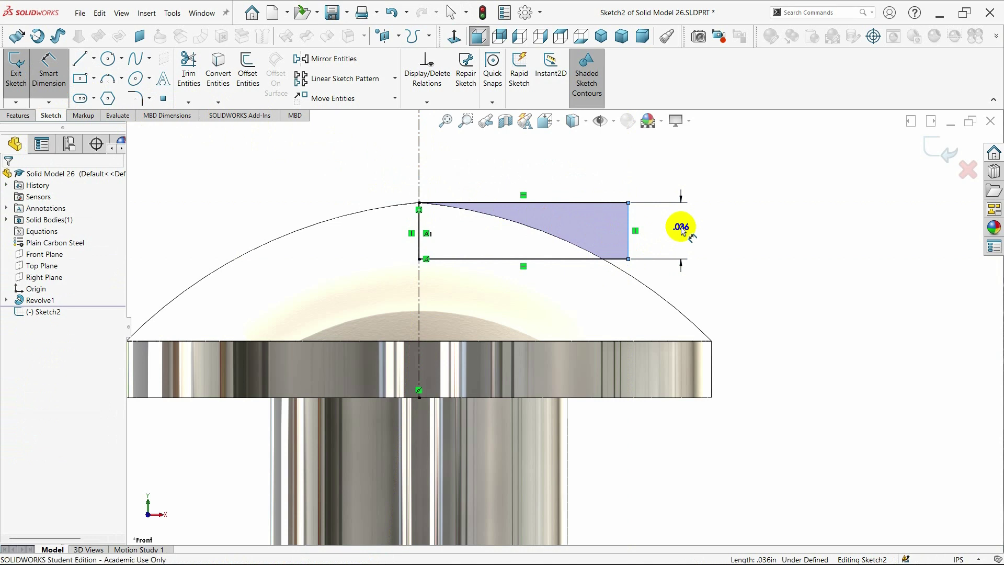
left_click(681, 227)
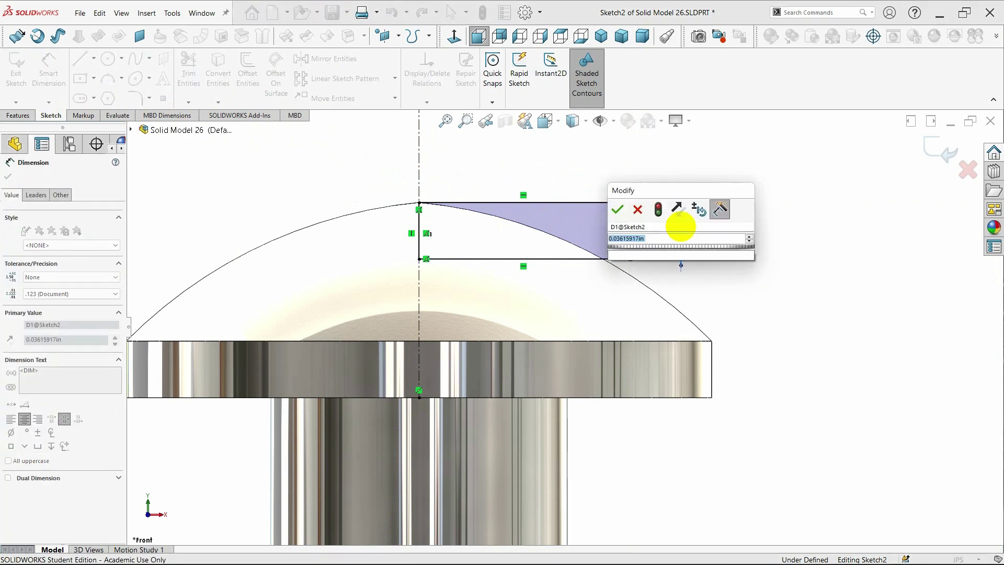
type("030")
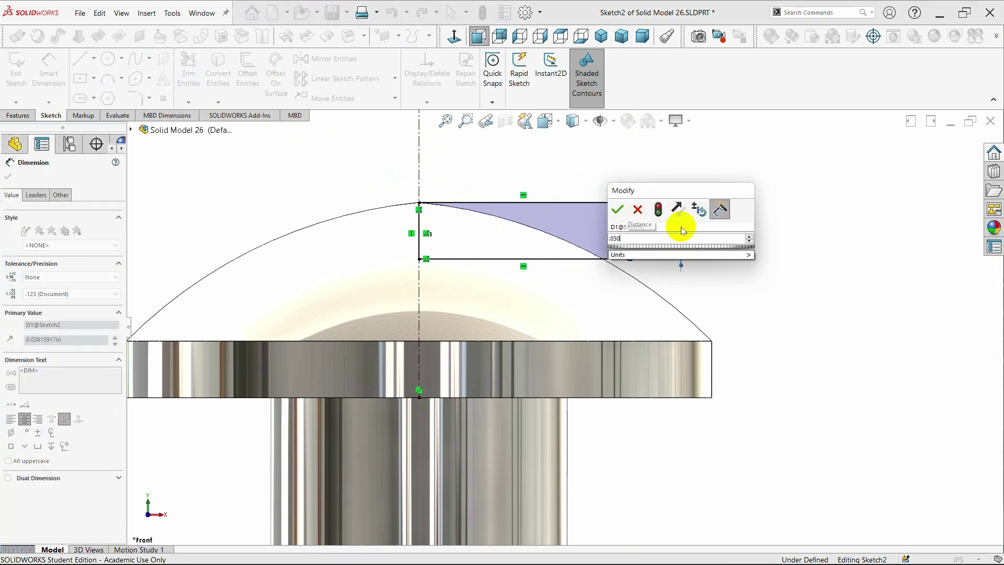
key("Return")
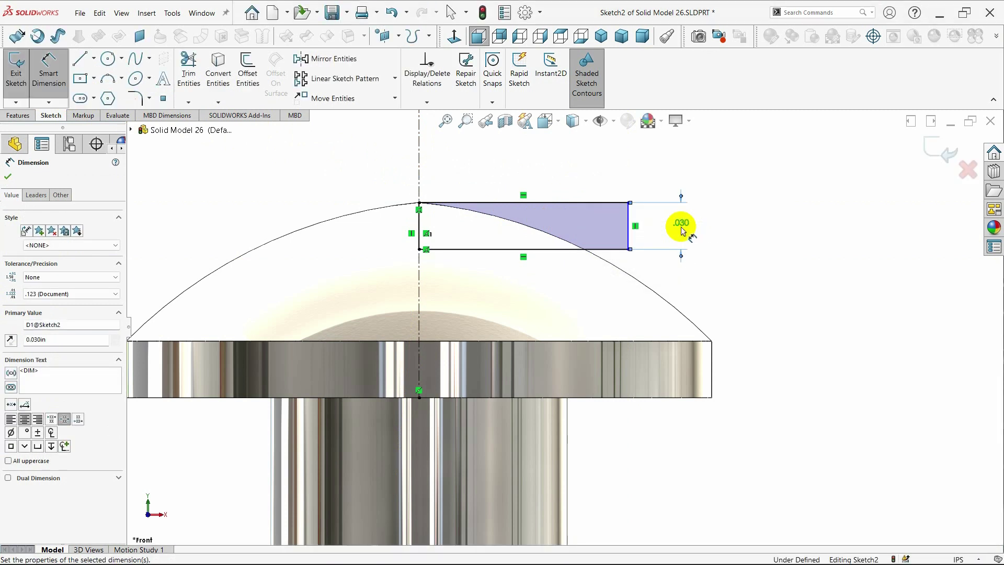
Dimension the profile width at .134, leaving the rectangle fully defined
left_click(419, 220)
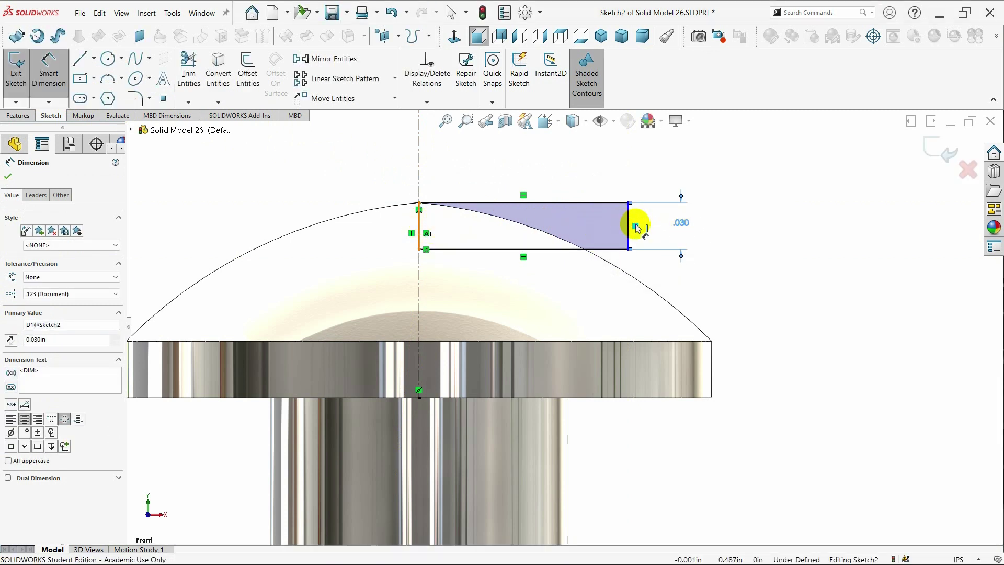
left_click(629, 225)
left_click(629, 226)
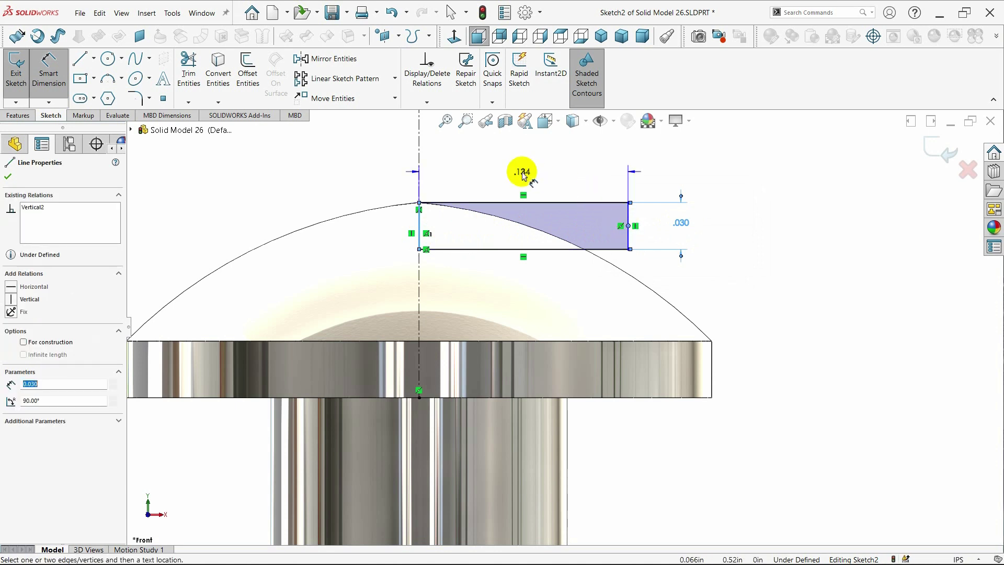
left_click(523, 176)
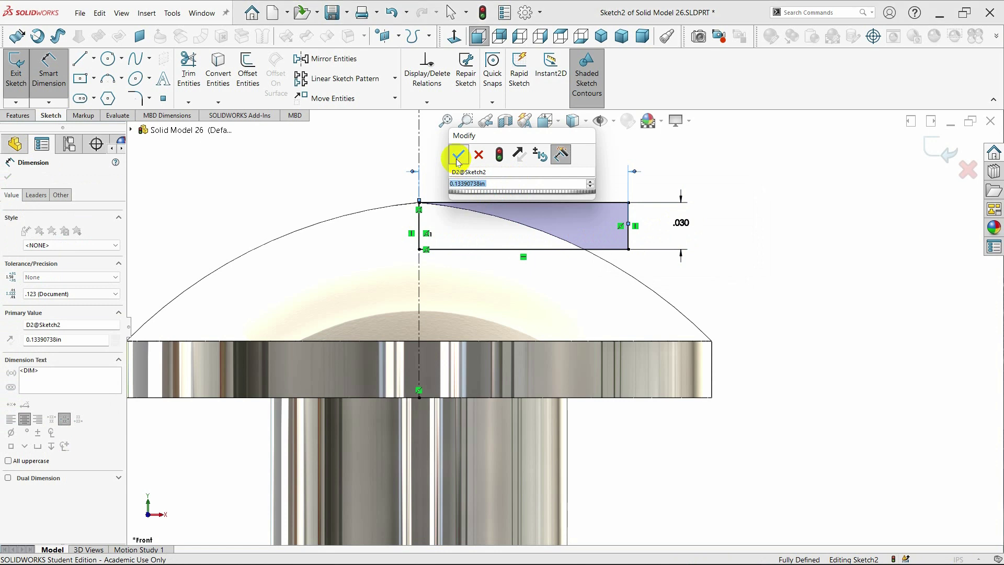
left_click(295, 173)
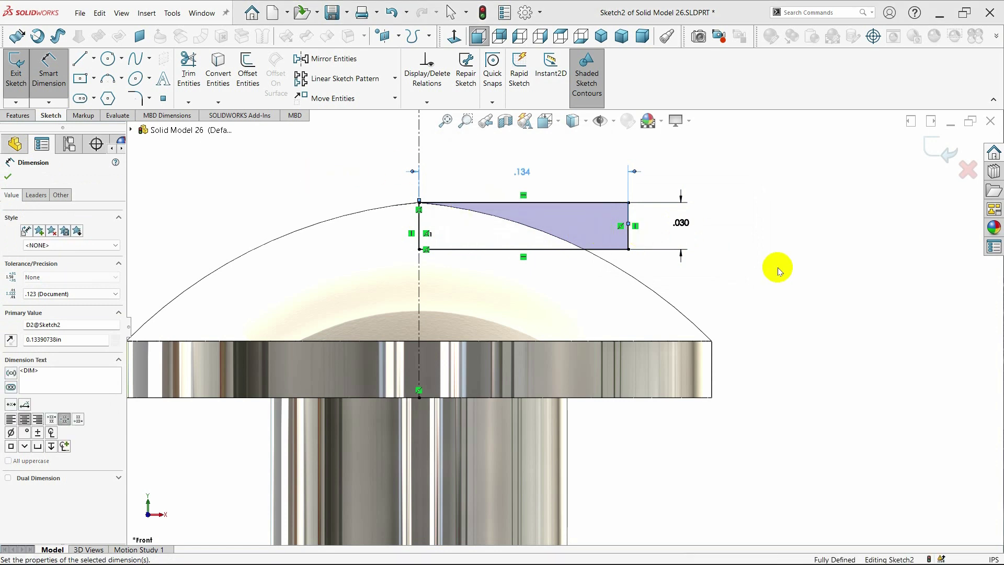
left_click(8, 176)
key("Escape")
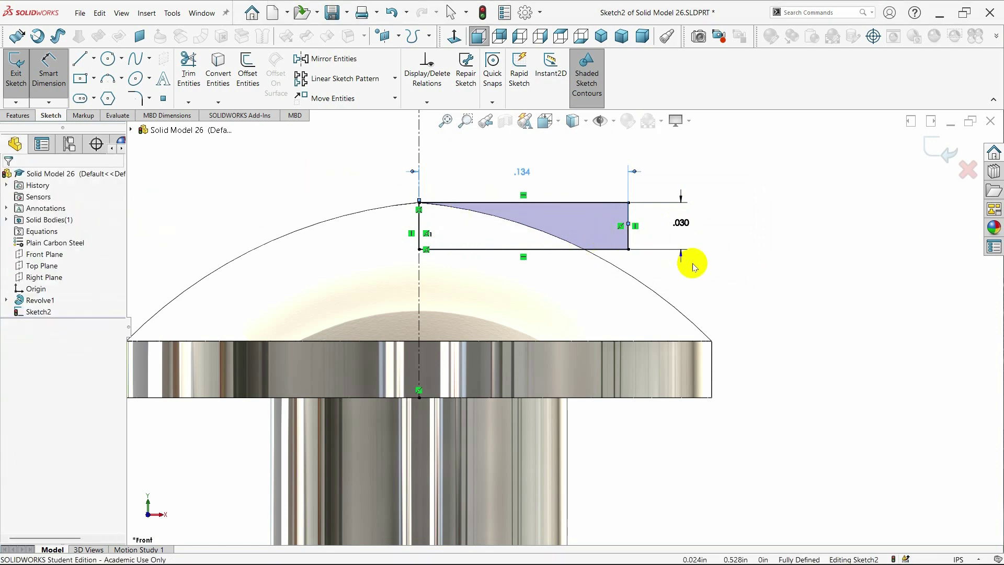
key("Escape")
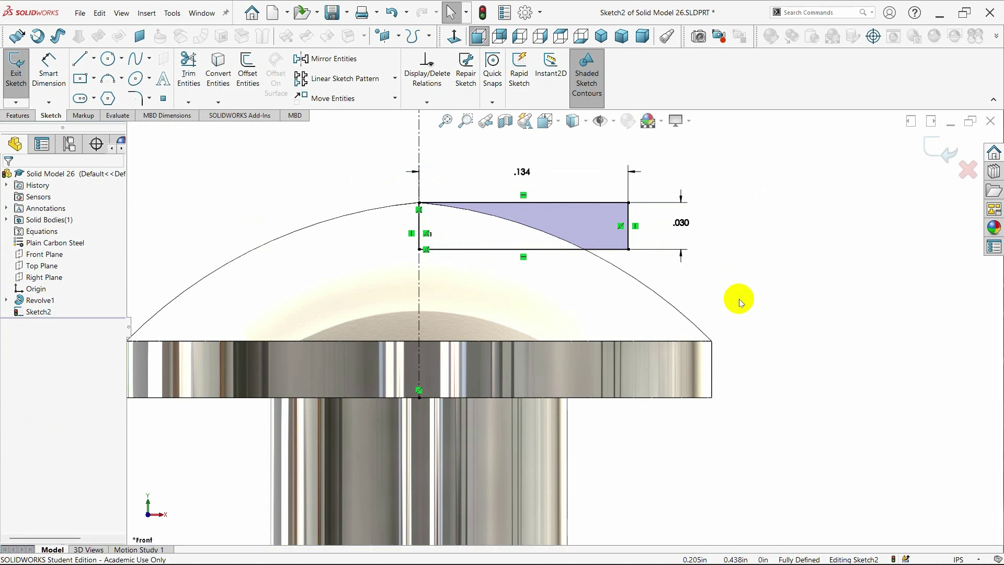
left_click(12, 117)
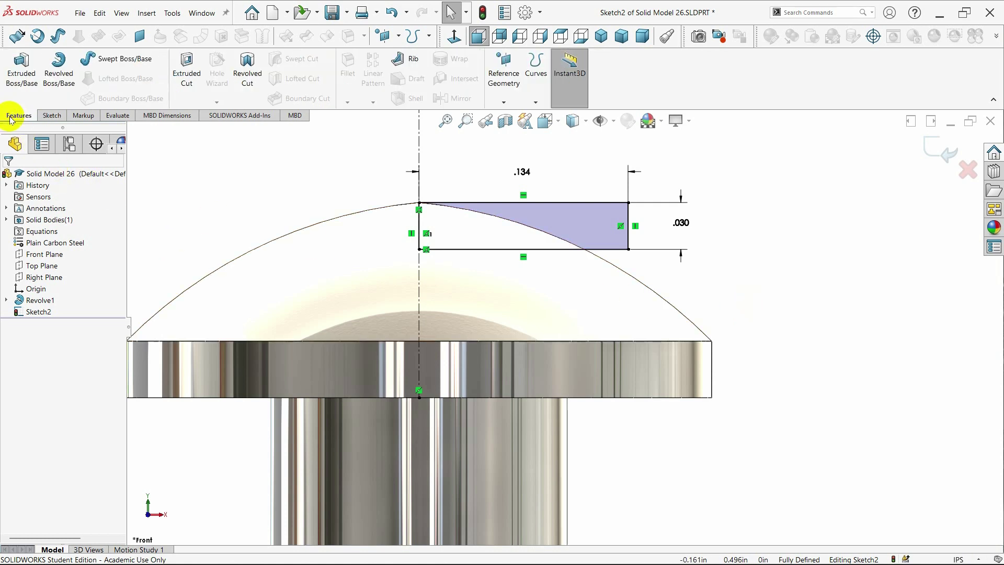
Cut the slot profile into the dome with a Mid Plane extruded cut, 0.050in deep
left_click(186, 73)
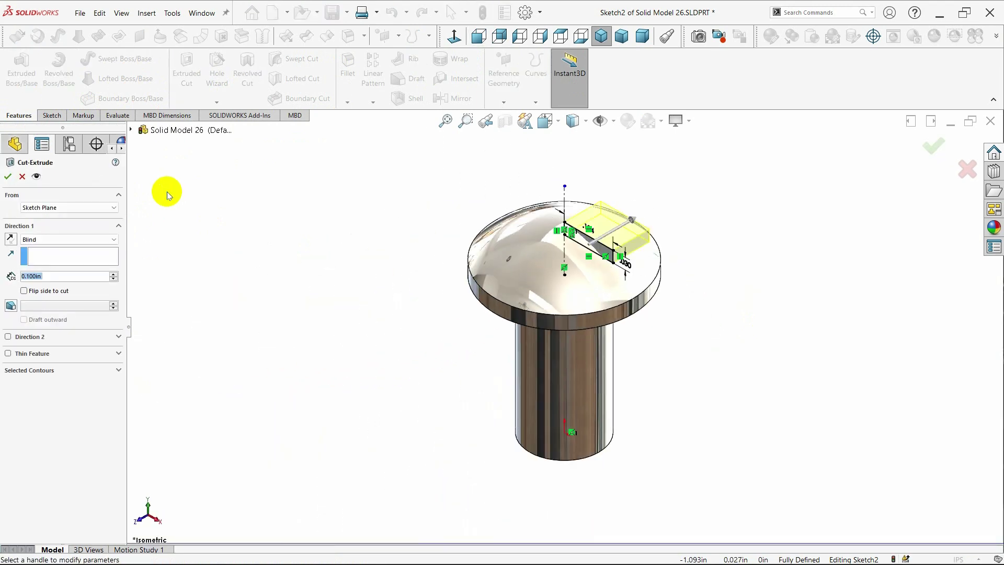
left_click(90, 239)
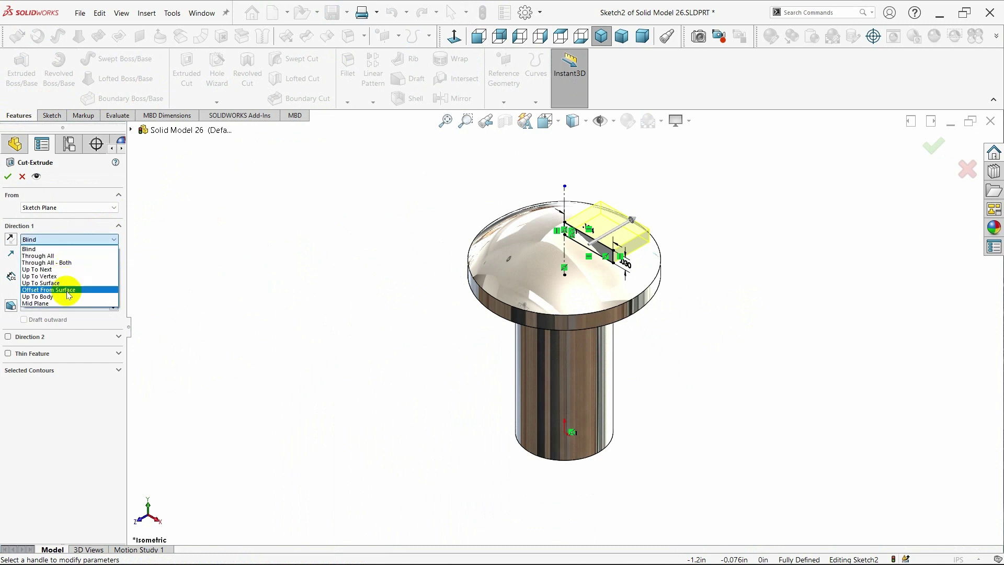
left_click(60, 306)
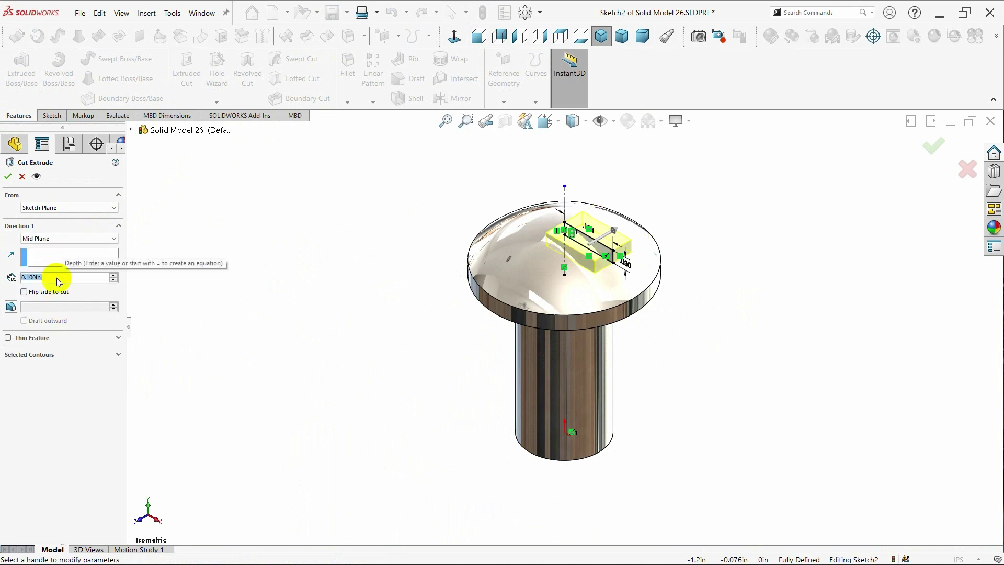
key("BackSpace")
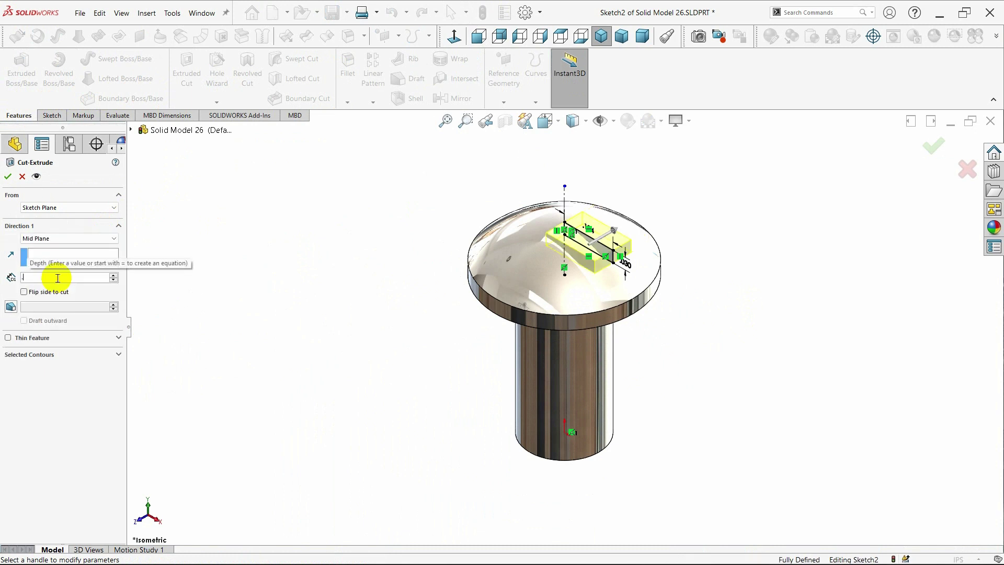
type(".050")
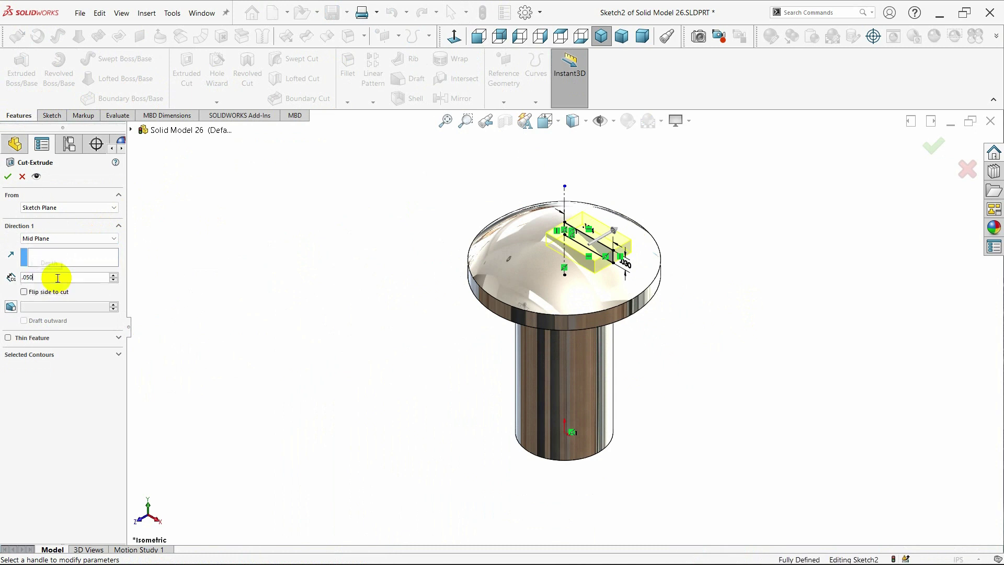
key("Return")
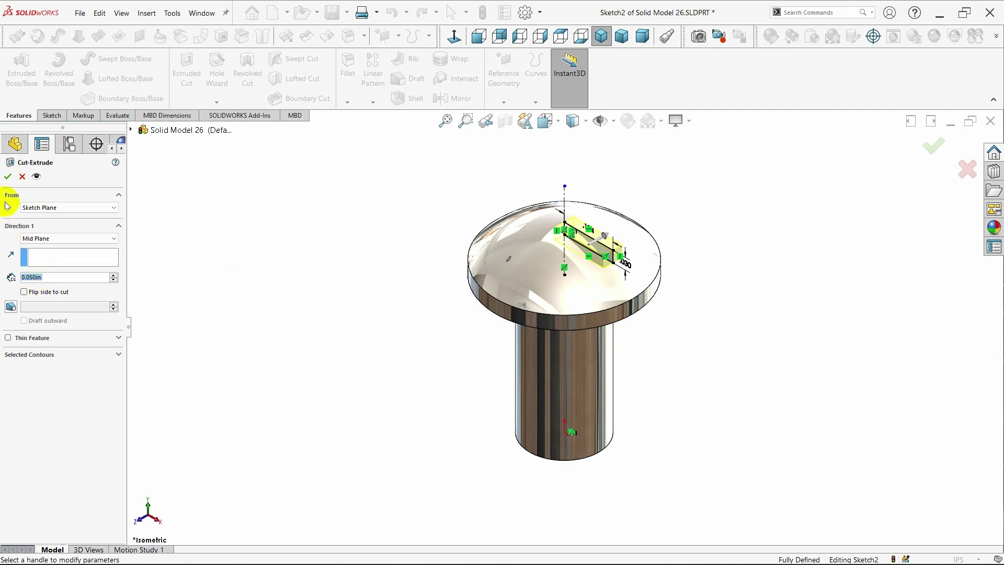
left_click(8, 176)
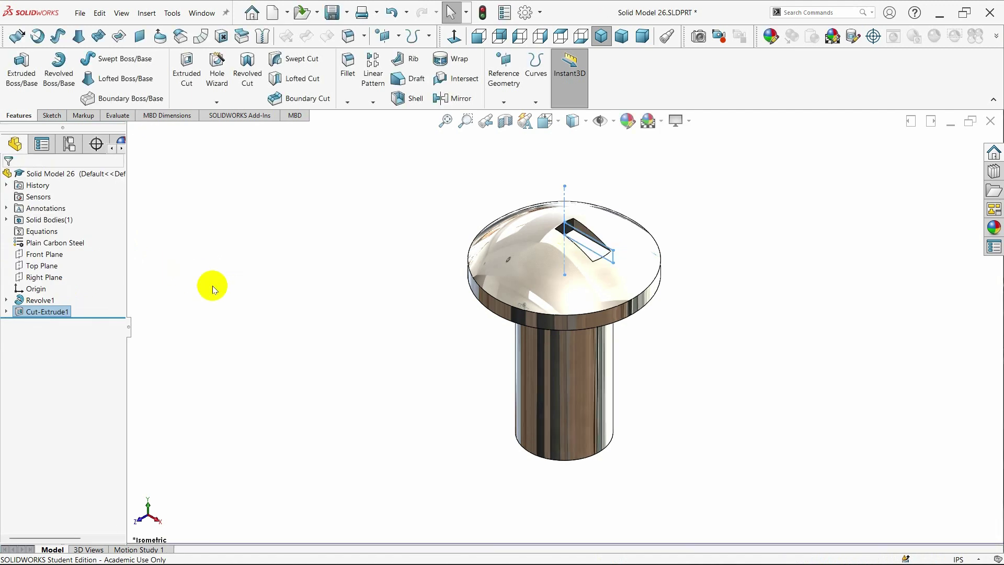
Circular-pattern the slot cut to 4 instances around the head's circular edge
left_click(229, 291)
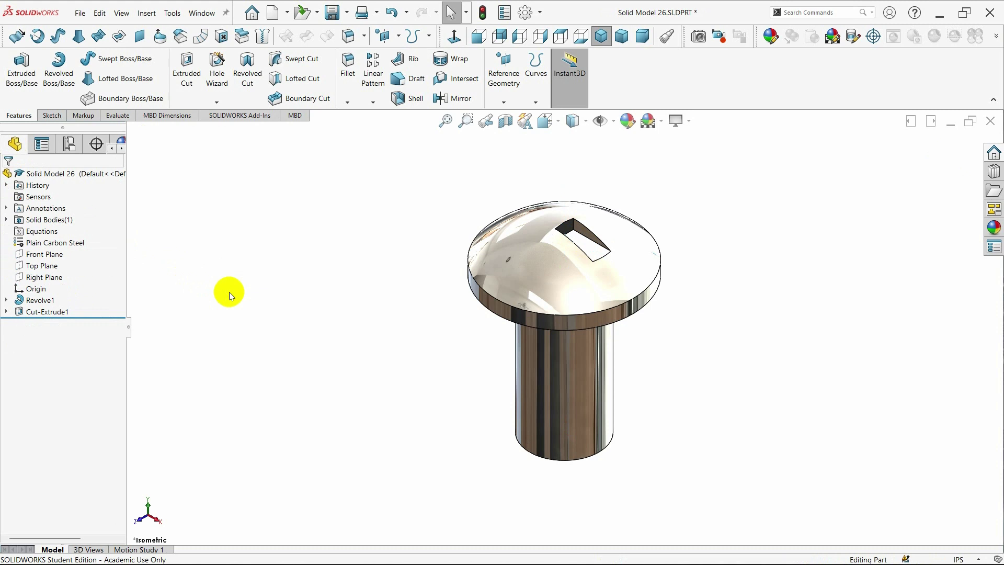
left_click(373, 103)
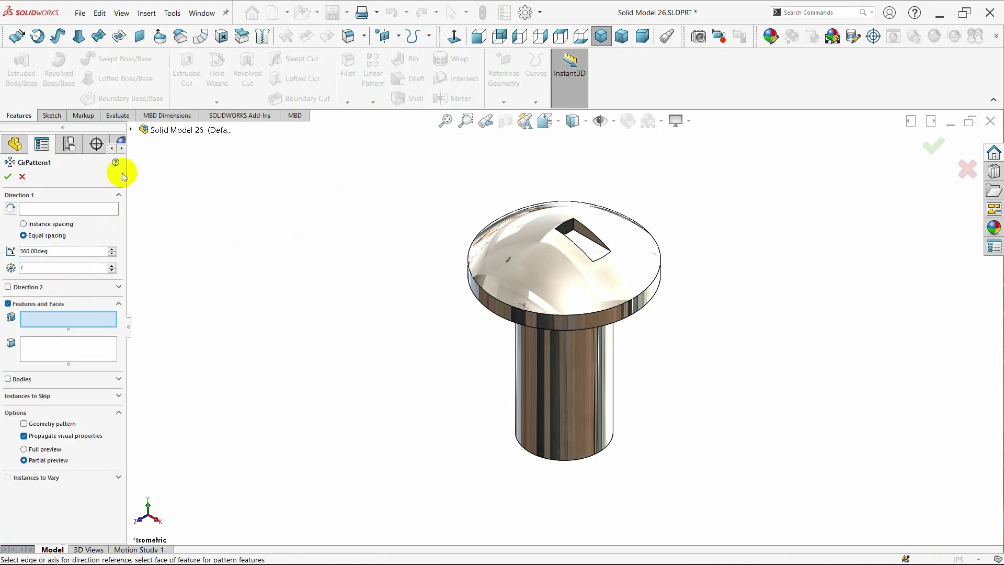
left_click(131, 130)
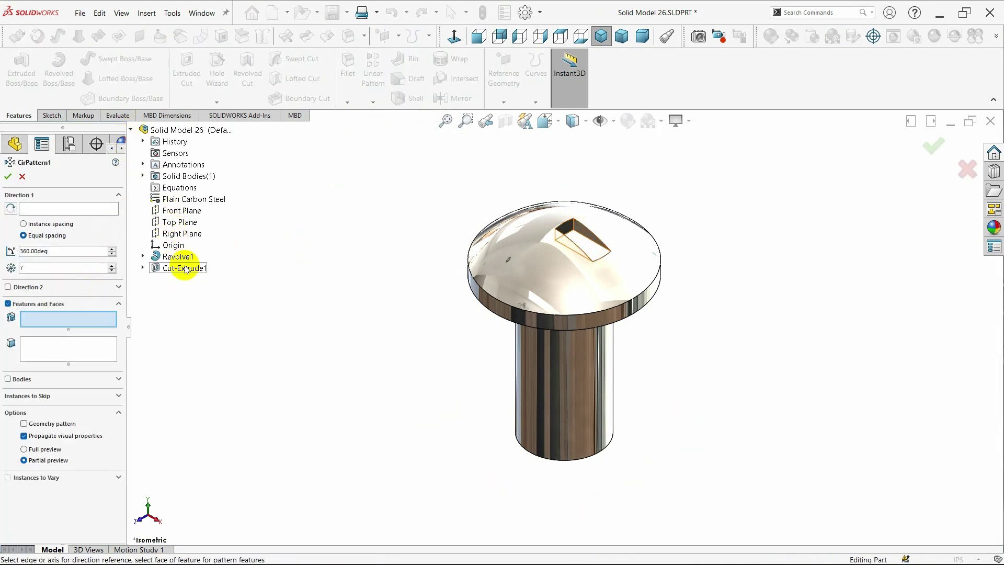
left_click(184, 269)
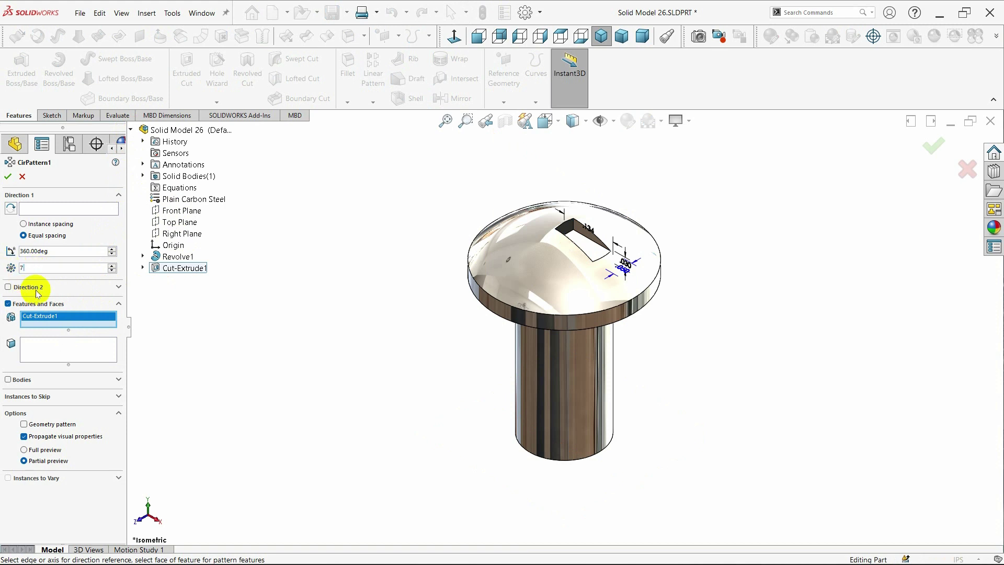
left_click(26, 267)
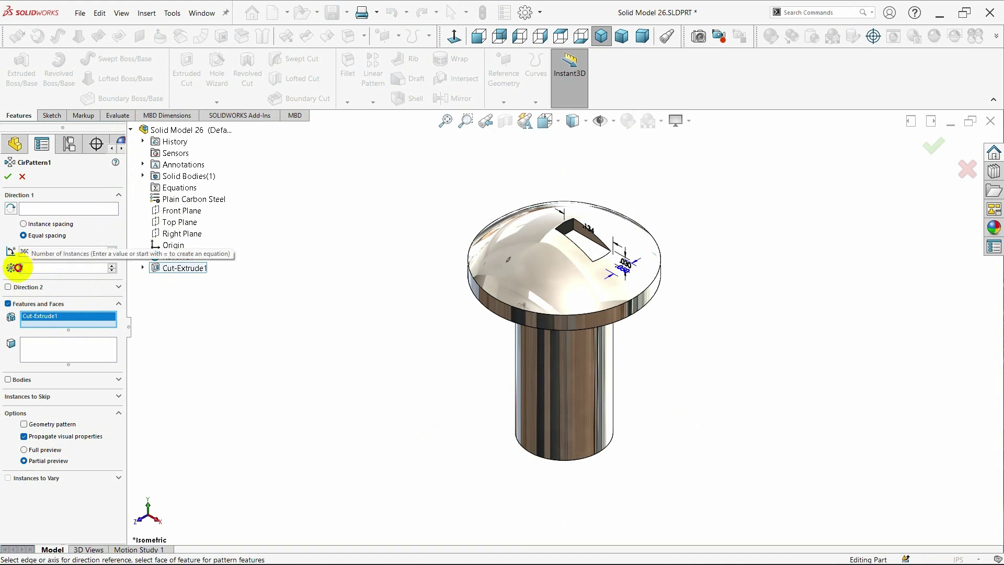
type("=")
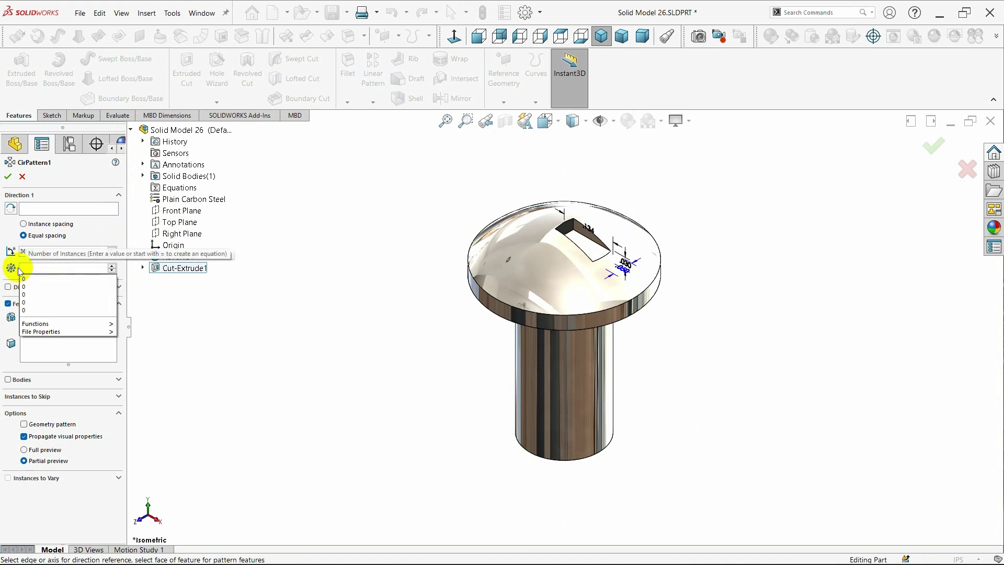
type("4")
left_click(55, 209)
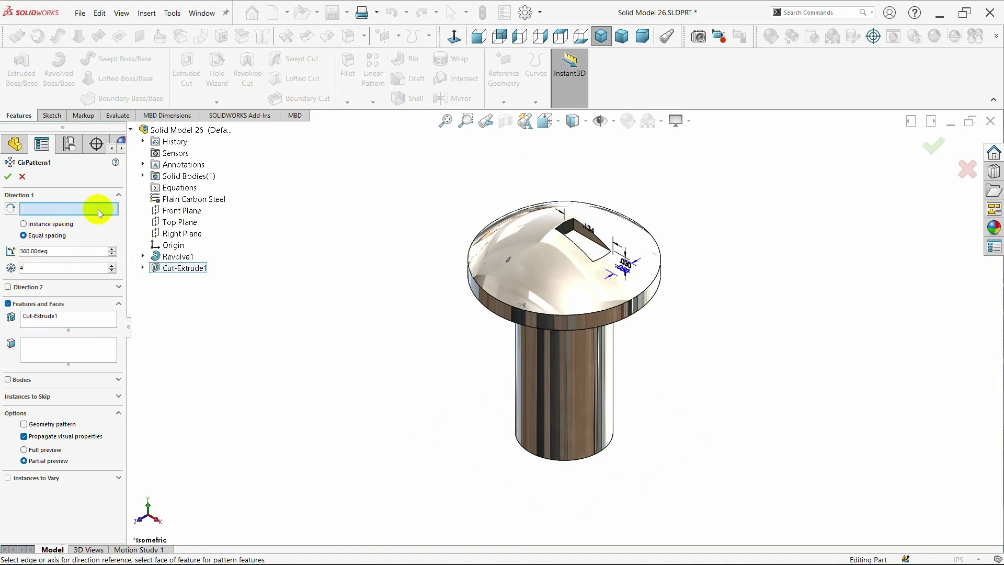
left_click(578, 312)
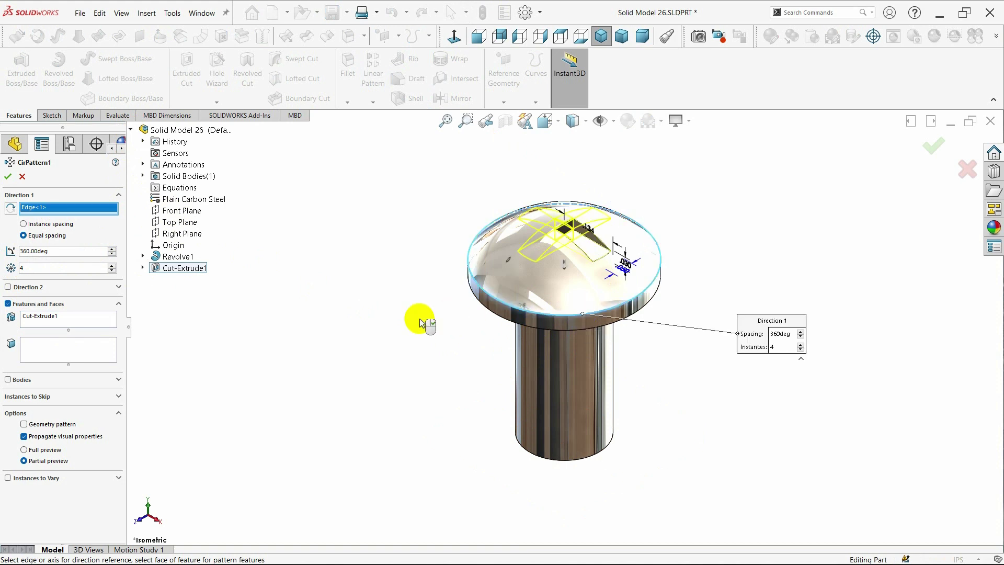
left_click(8, 176)
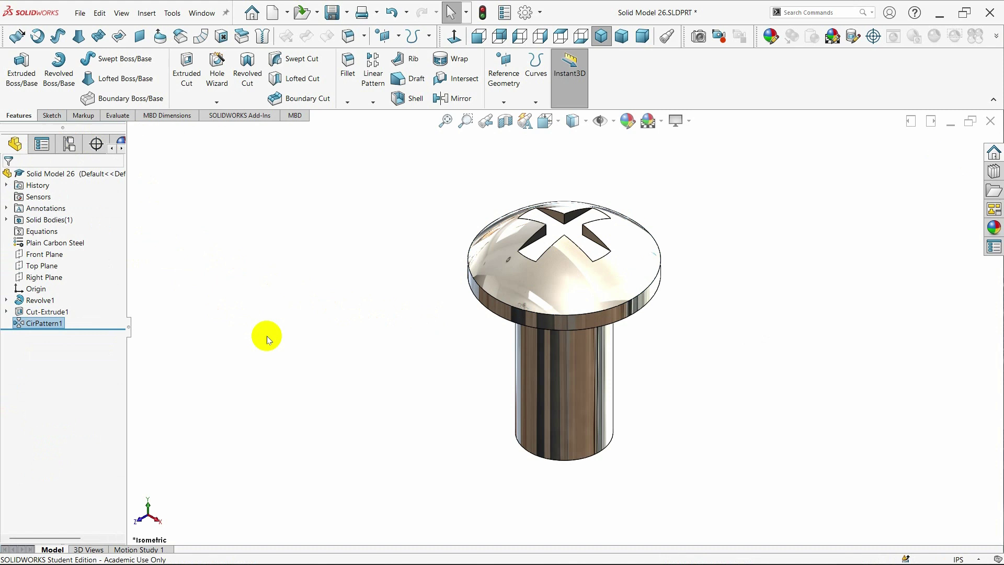
mouse_move(337, 364)
middle_mouse_down()
mouse_move(309, 174)
mouse_move(337, 410)
mouse_move(366, 331)
mouse_move(334, 401)
mouse_move(376, 381)
mouse_move(348, 292)
mouse_move(363, 231)
mouse_move(406, 219)
mouse_move(428, 271)
mouse_move(406, 226)
mouse_move(370, 206)
mouse_move(340, 206)
mouse_move(318, 251)
mouse_move(354, 277)
mouse_move(448, 183)
middle_mouse_up()
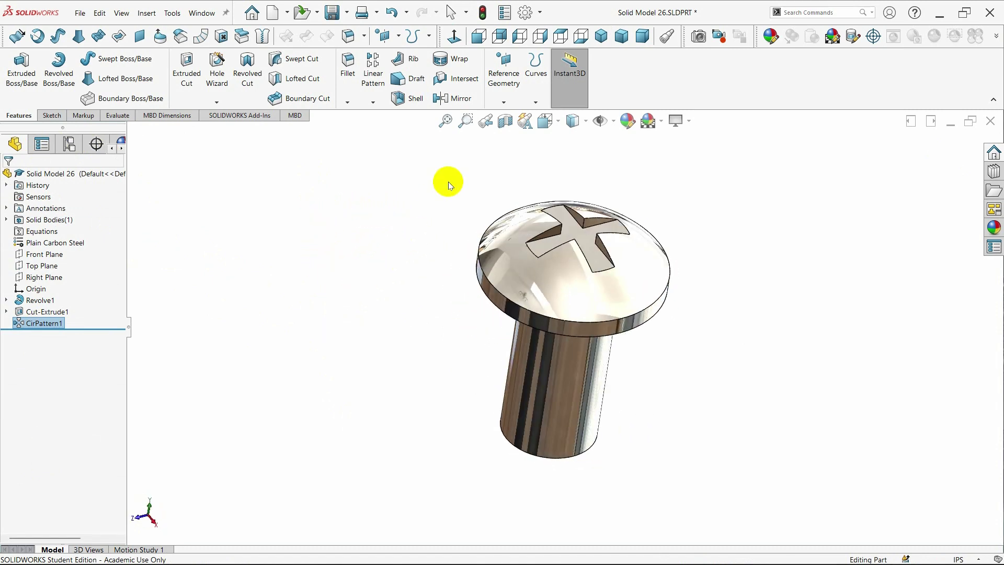
Change the cross-recess sketch's .030 dimension to .04, rebuild, and save the part
left_click(603, 40)
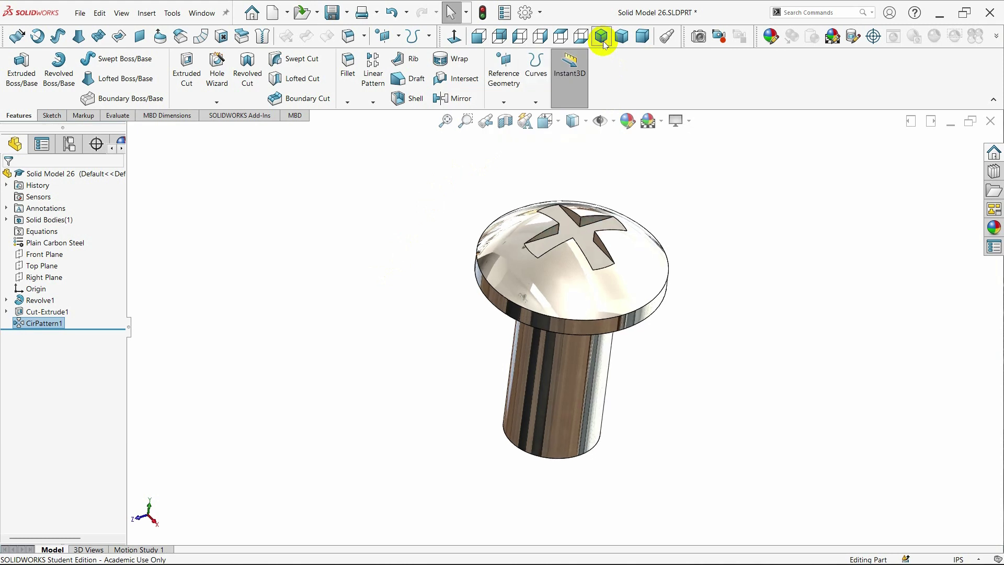
left_click(7, 312)
left_click(51, 325)
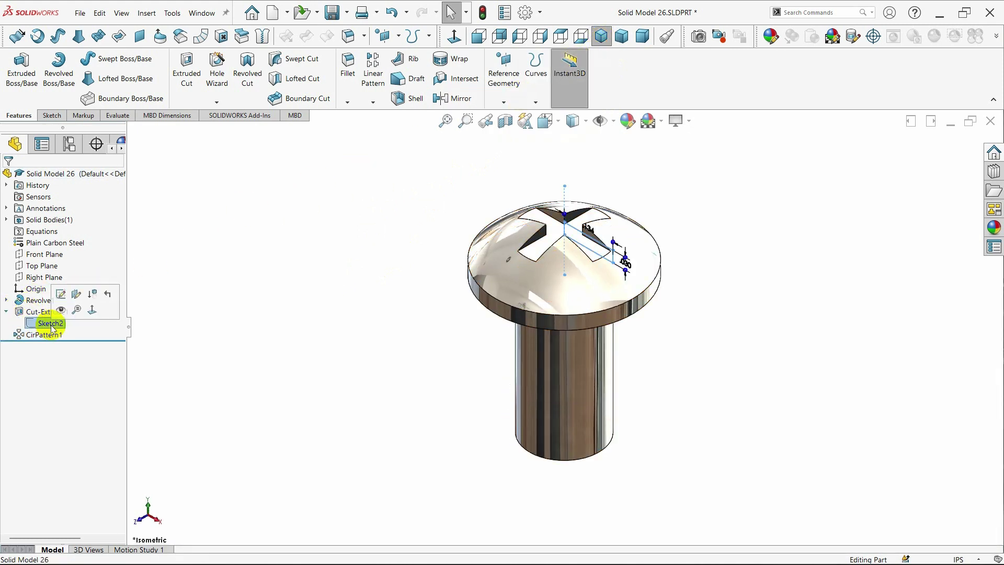
left_click(60, 294)
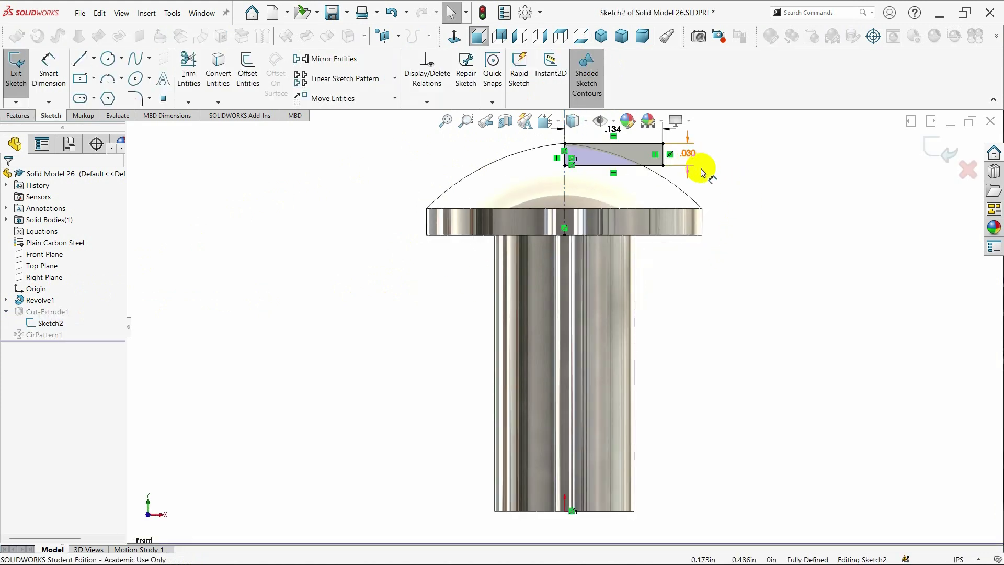
double_click(667, 182)
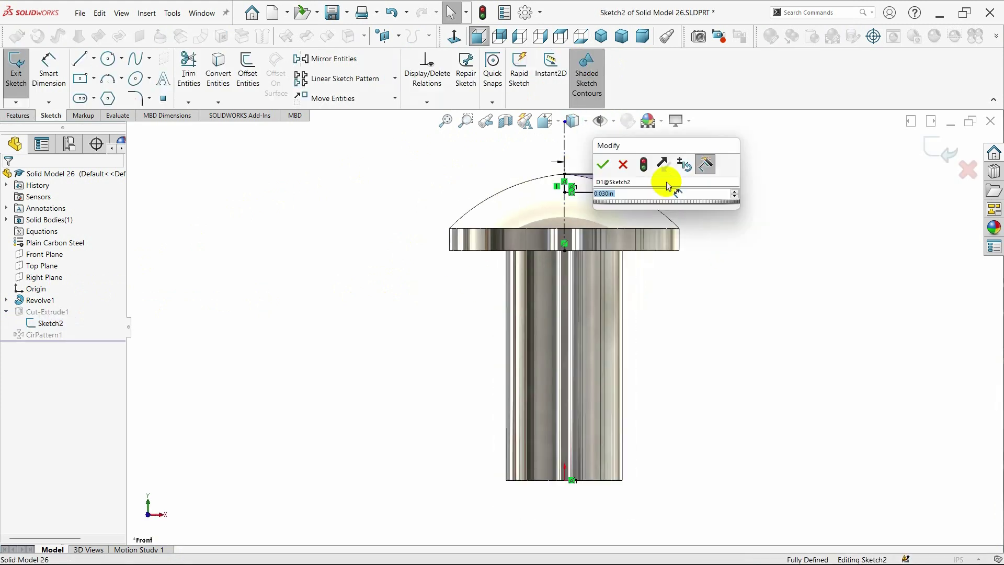
type(".04")
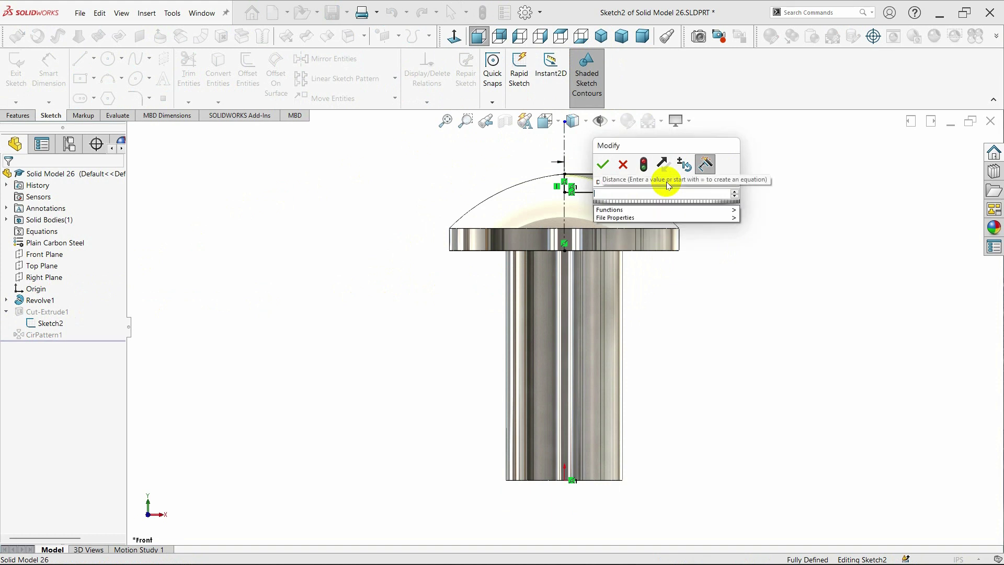
key("Return")
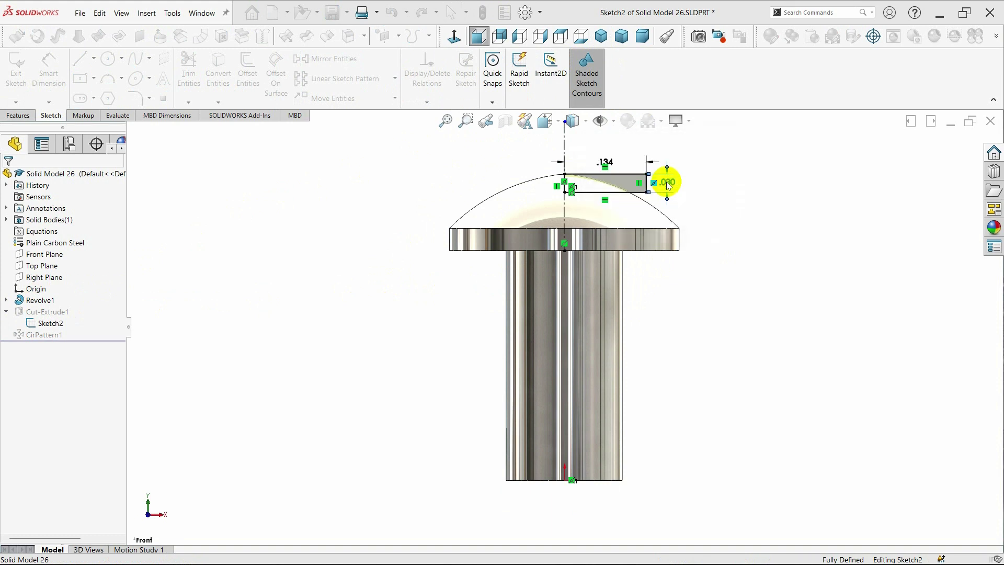
left_click(677, 197)
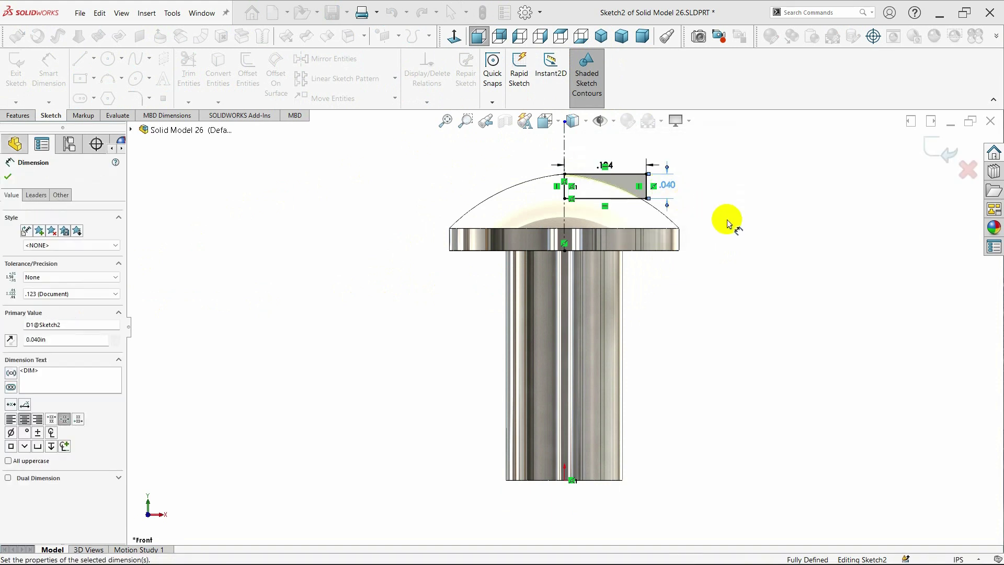
left_click(8, 178)
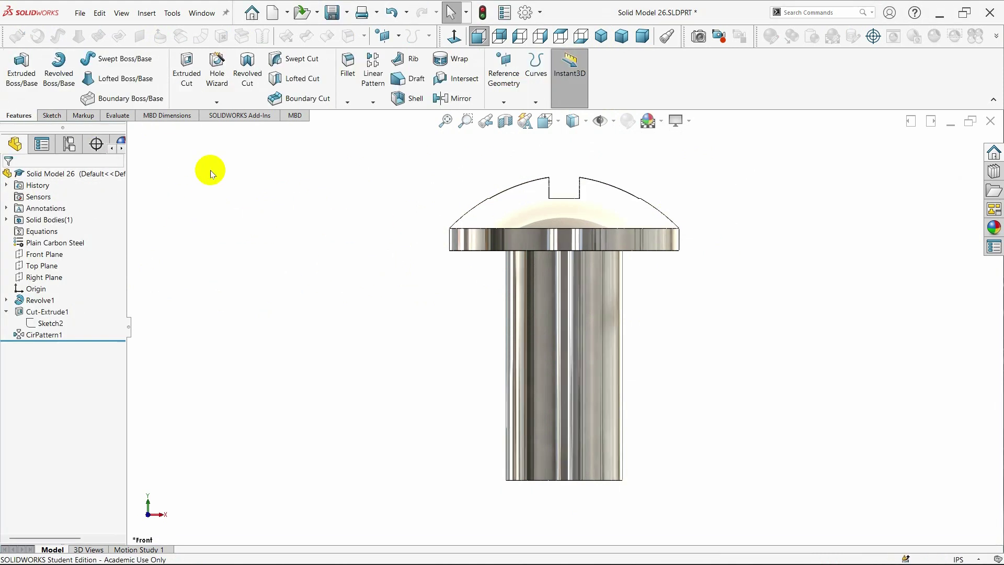
left_click(603, 38)
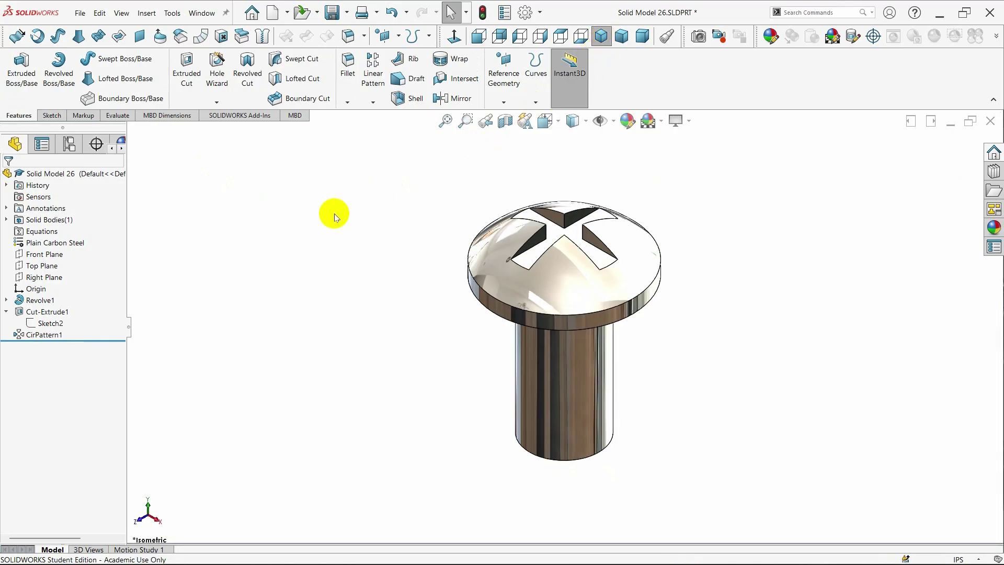
key("ctrl+s")
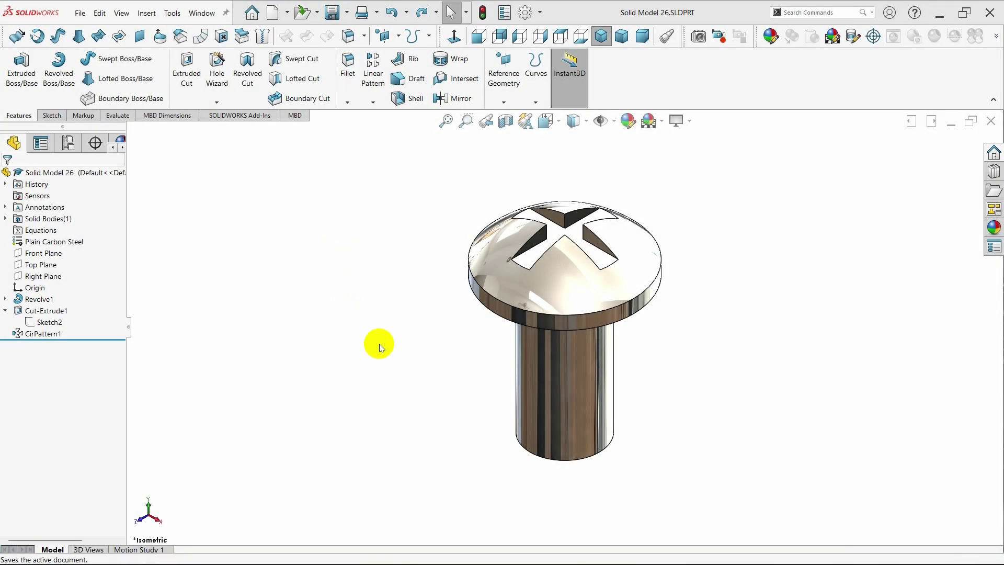
Sketch on the shank's bottom face and convert its circular edge into a sketch circle
middle_click_drag(377, 343, 417, 216)
right_click(558, 424)
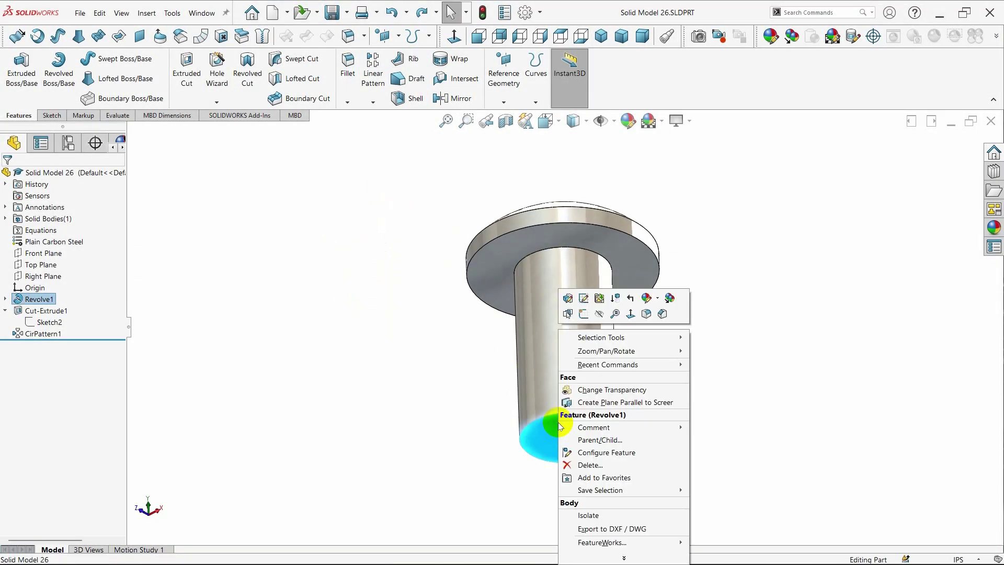
left_click(586, 317)
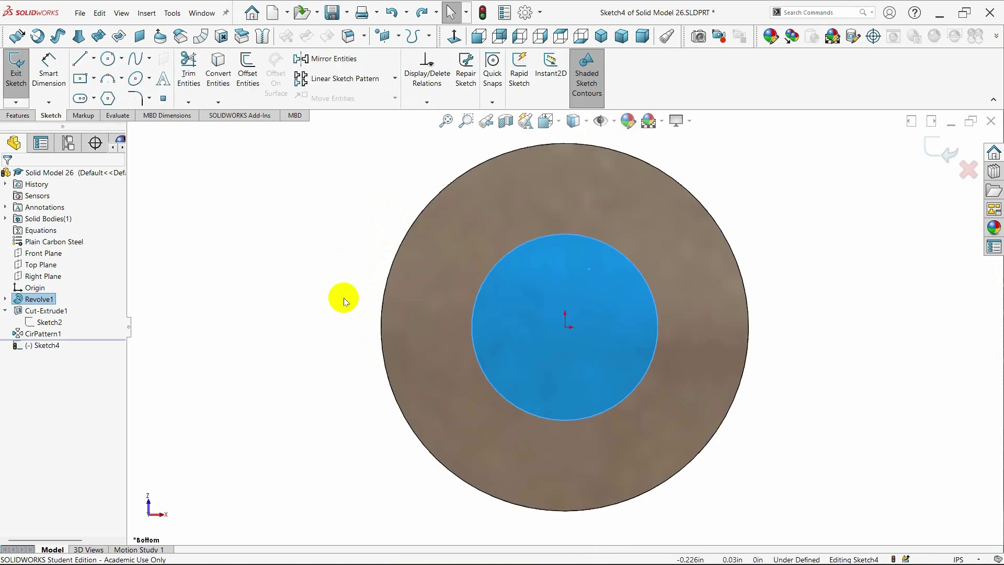
left_click(472, 312)
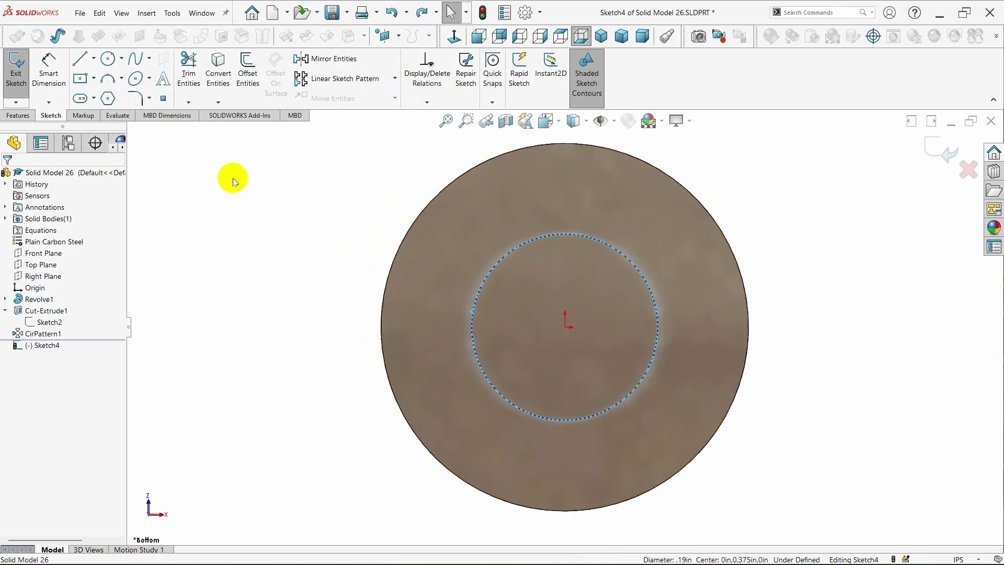
left_click(217, 73)
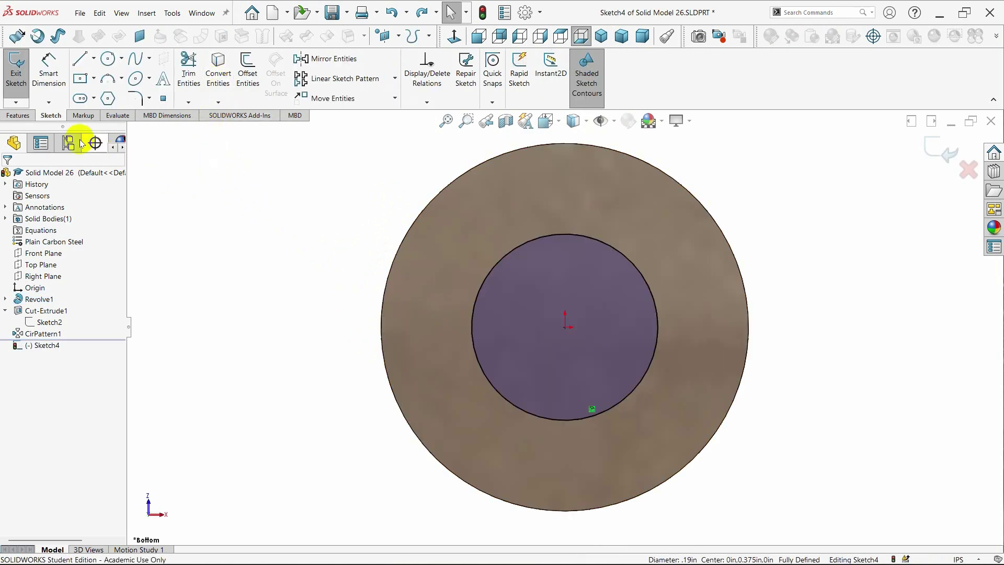
Create a reversed helix from that circle with 0.380in height and 0.025in pitch
left_click(137, 16)
mouse_move(161, 140)
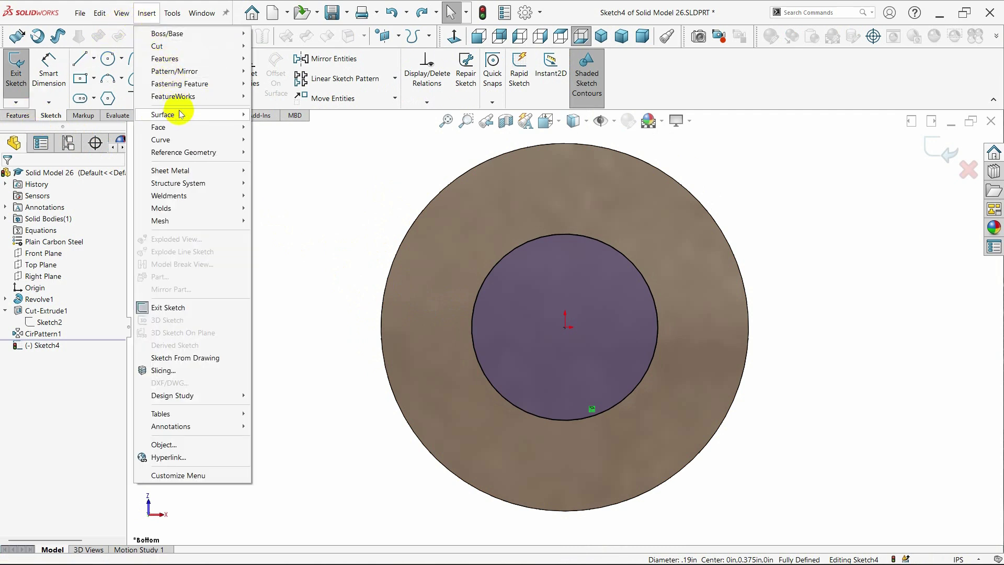
left_click(265, 140)
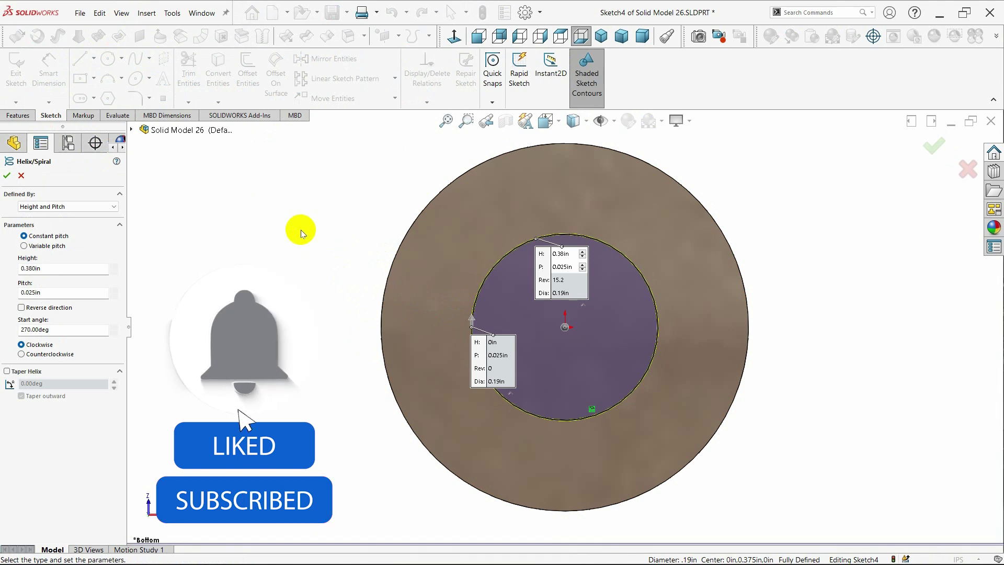
middle_click_drag(300, 230, 330, 247)
middle_click(330, 255)
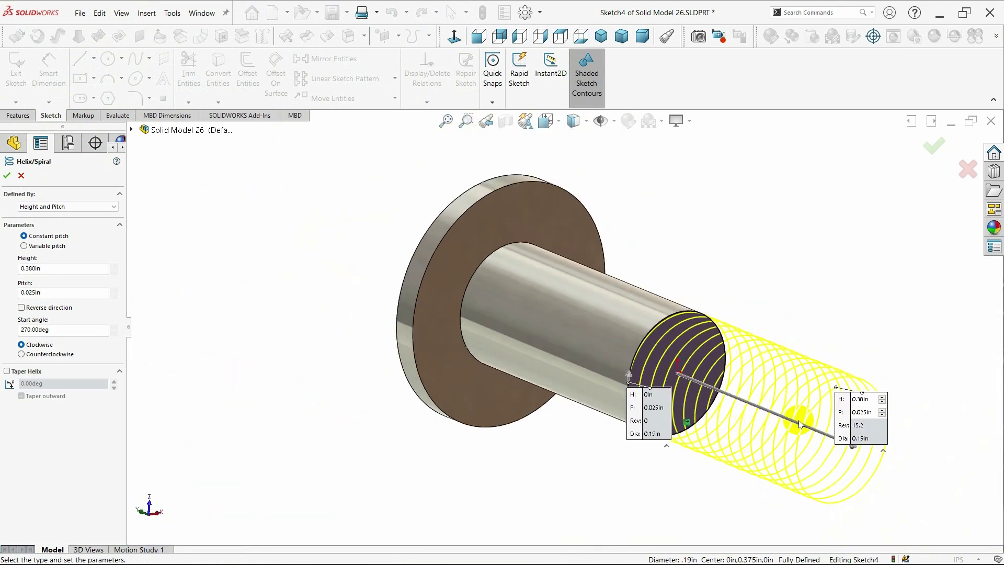
left_click_drag(853, 453, 517, 314)
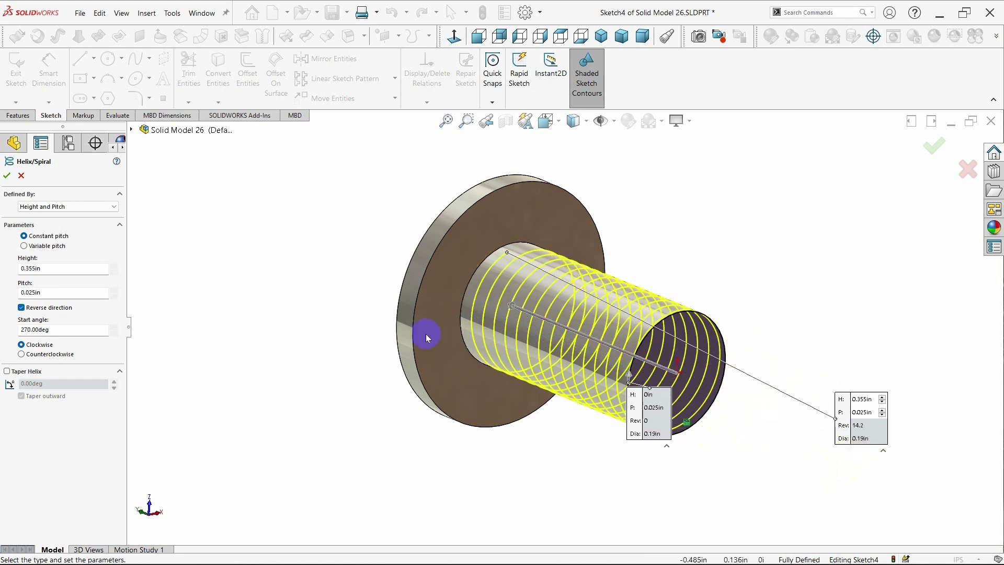
double_click(62, 269)
type("0.380")
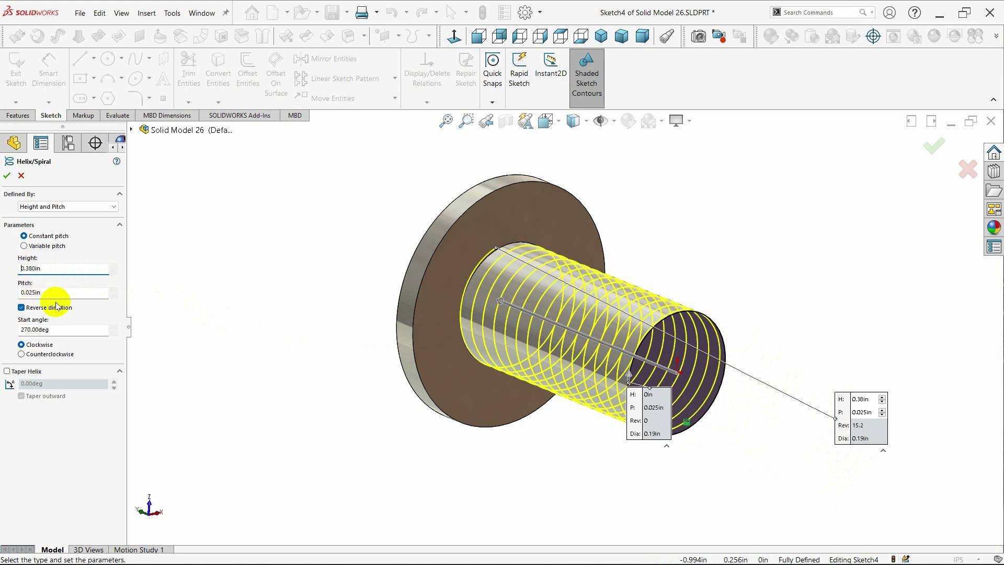
key("Return")
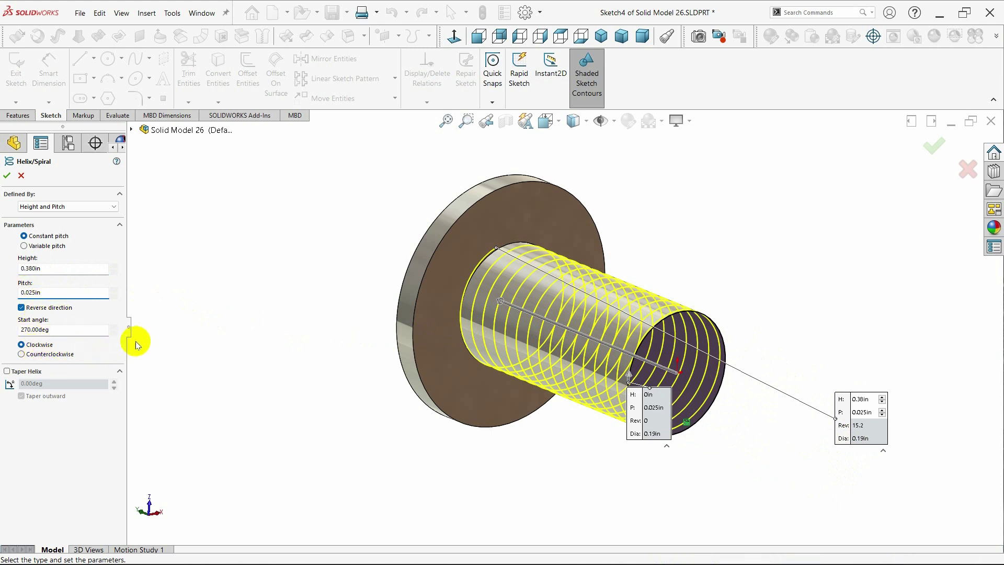
left_click(70, 209)
left_click(70, 230)
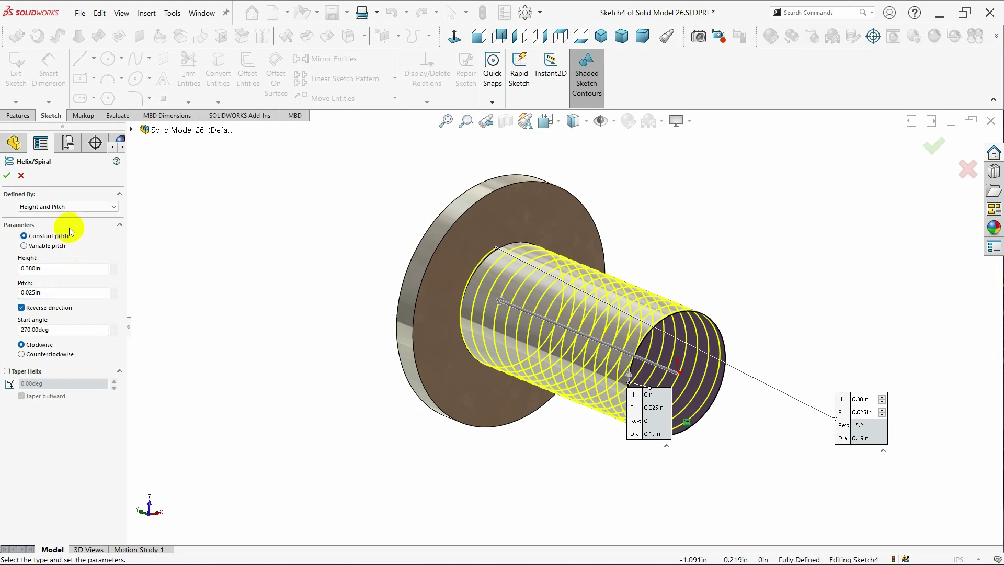
left_click(6, 176)
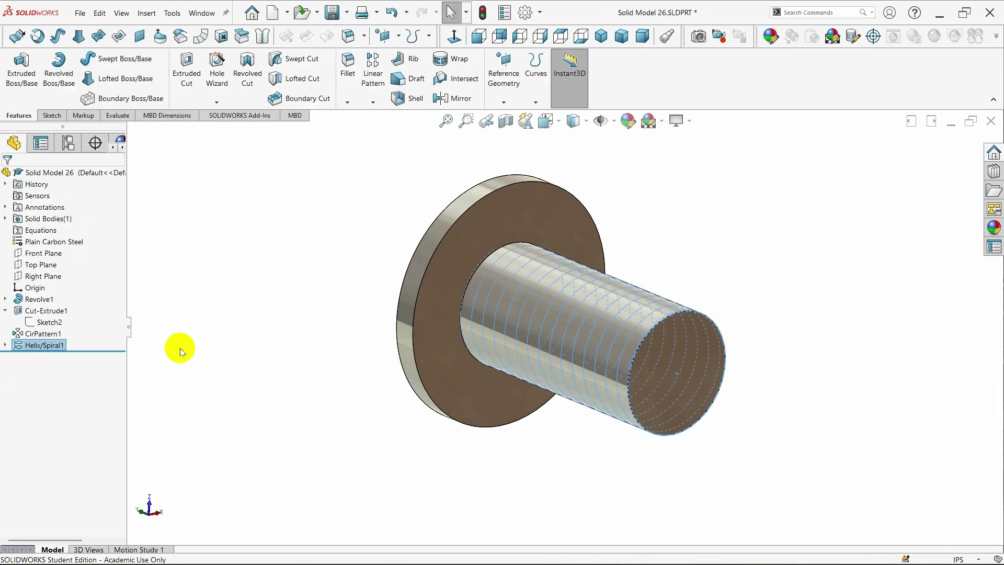
left_click(602, 36)
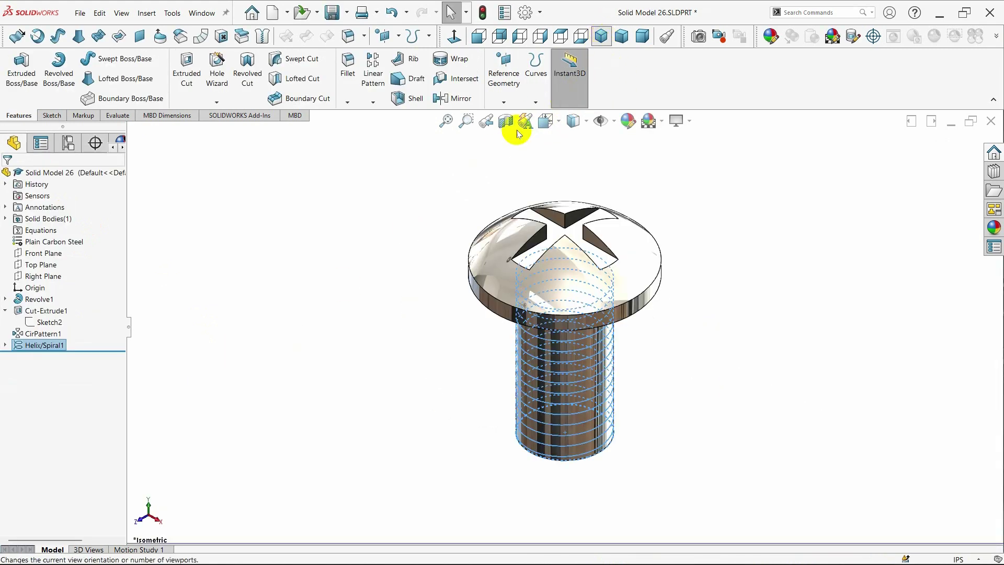
Start a new sketch on the Front Plane and zoom in on the shank's bottom
left_click(32, 254)
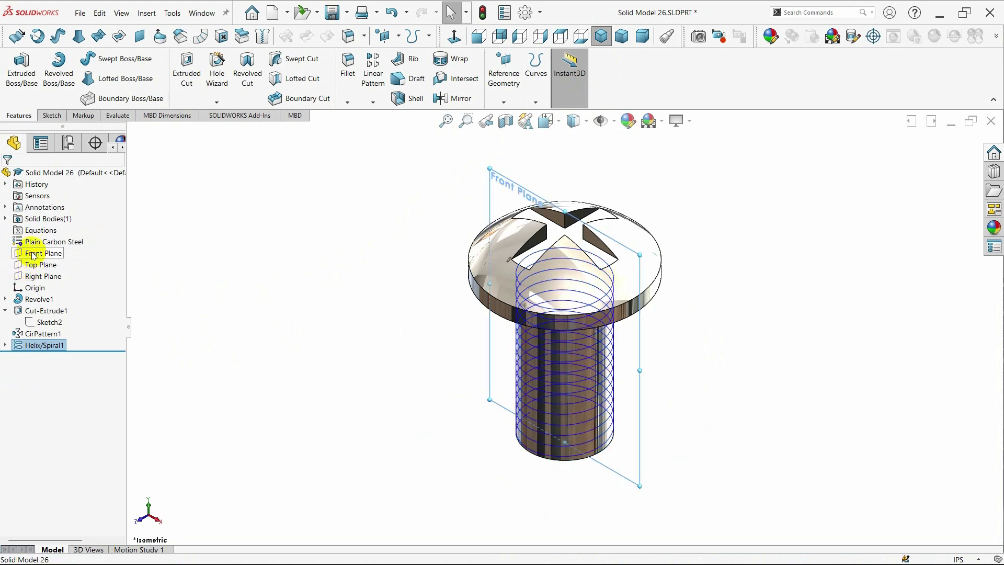
left_click(39, 236)
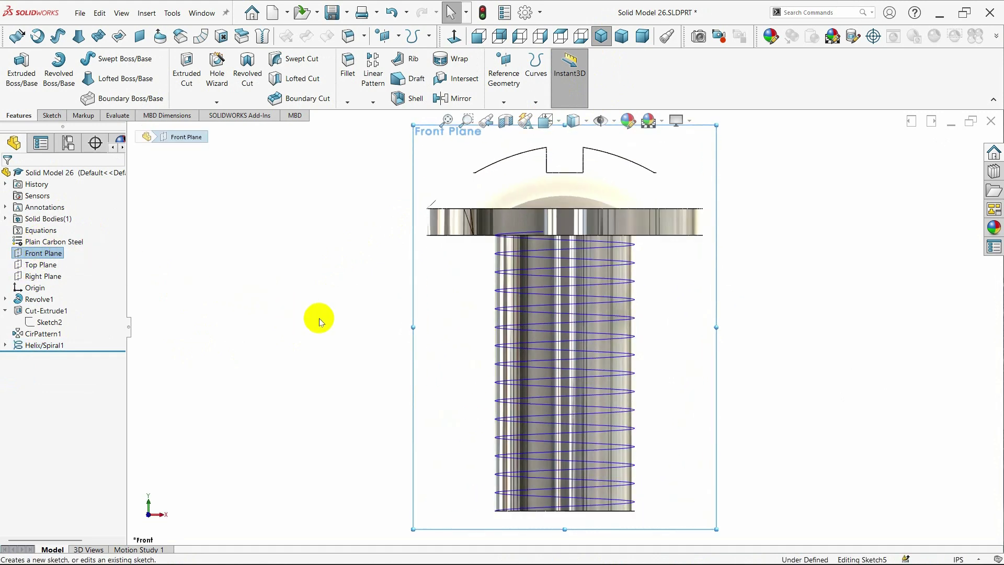
scroll(512, 450, "down", 2)
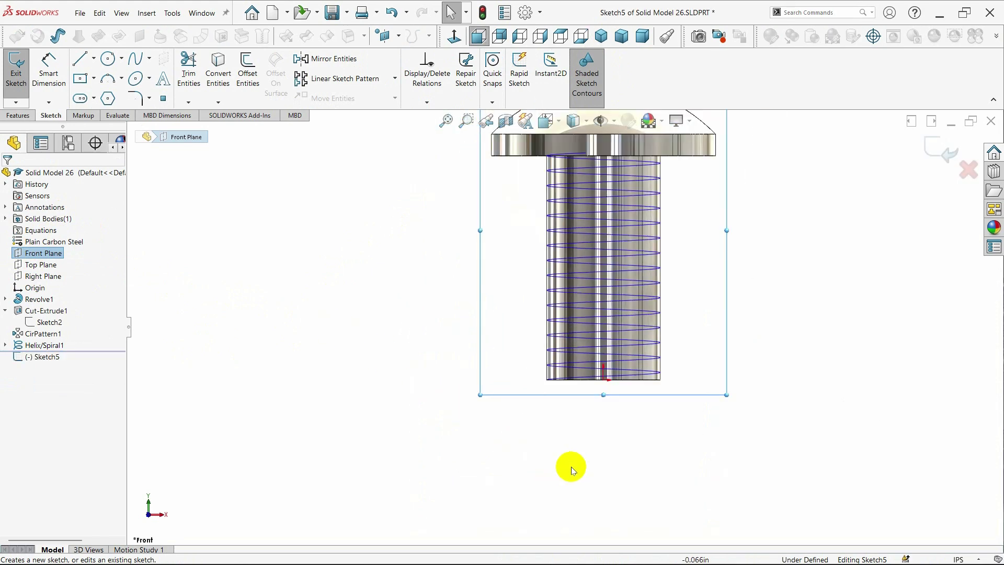
scroll(575, 397, "down", 2)
scroll(579, 362, "down", 2)
scroll(580, 366, "down", 1)
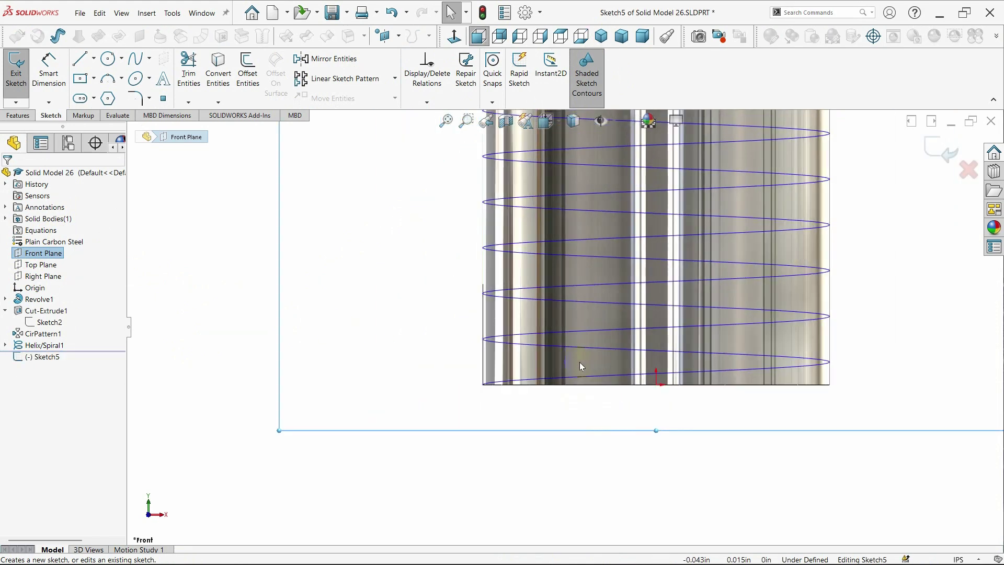
scroll(580, 367, "down", 1)
scroll(579, 366, "down", 1)
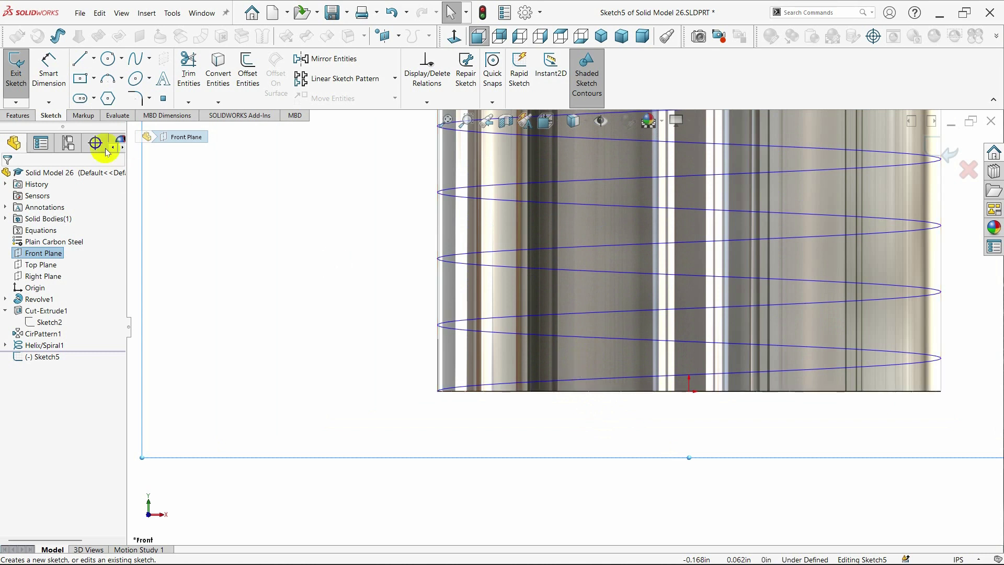
left_click(94, 58)
Draw a horizontal construction line starting at the origin
left_click(95, 76)
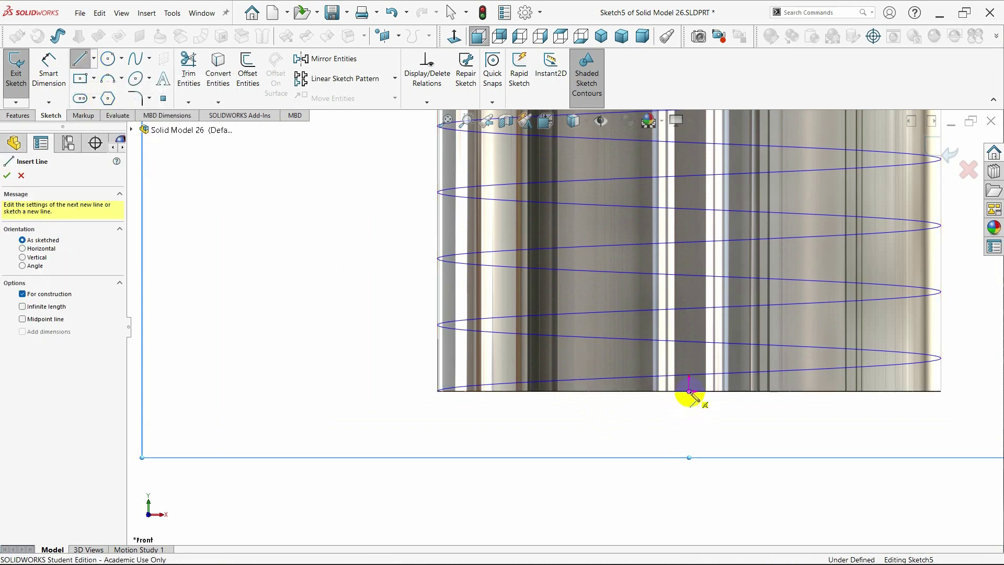
left_click(275, 400)
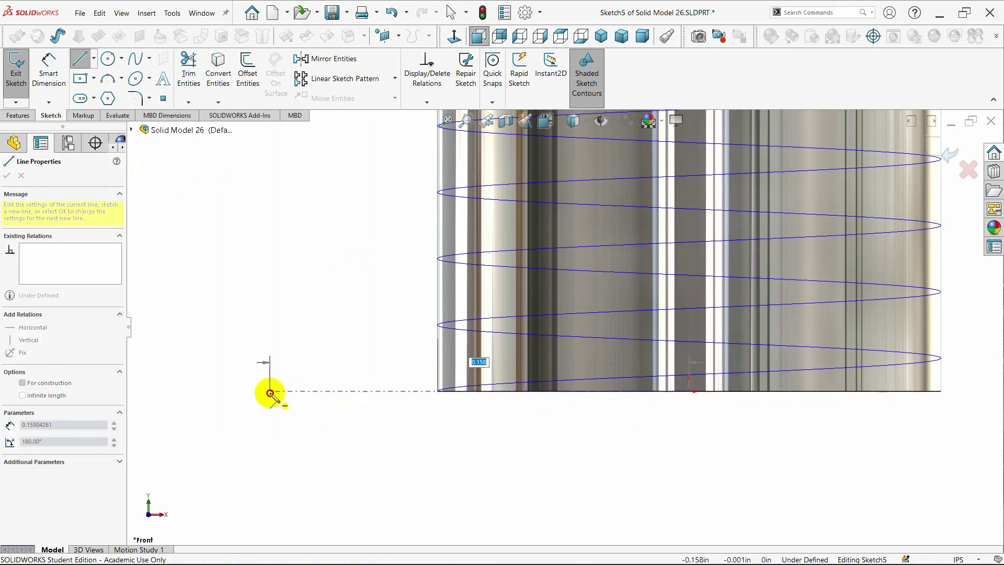
left_click(270, 393)
key("Escape")
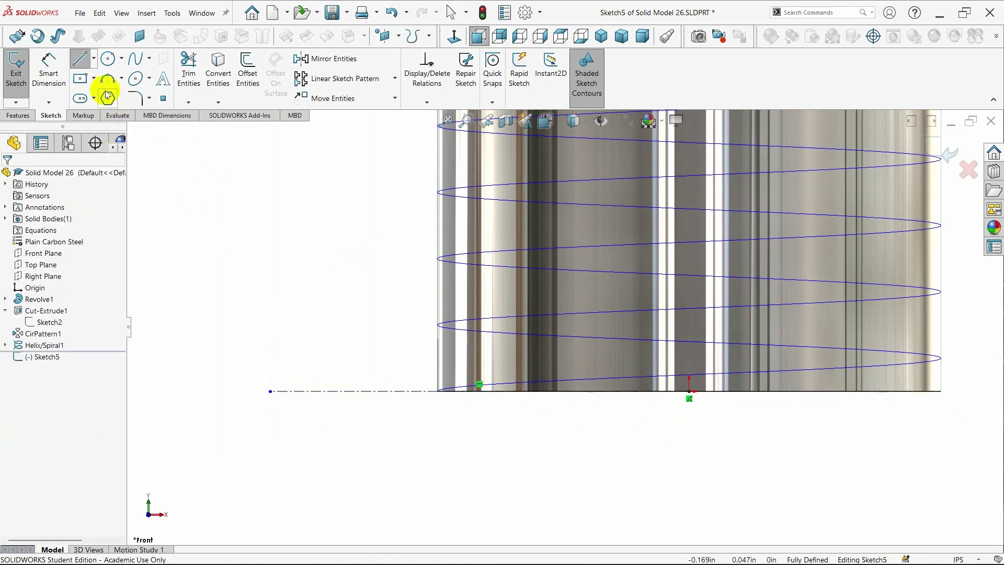
left_click(84, 58)
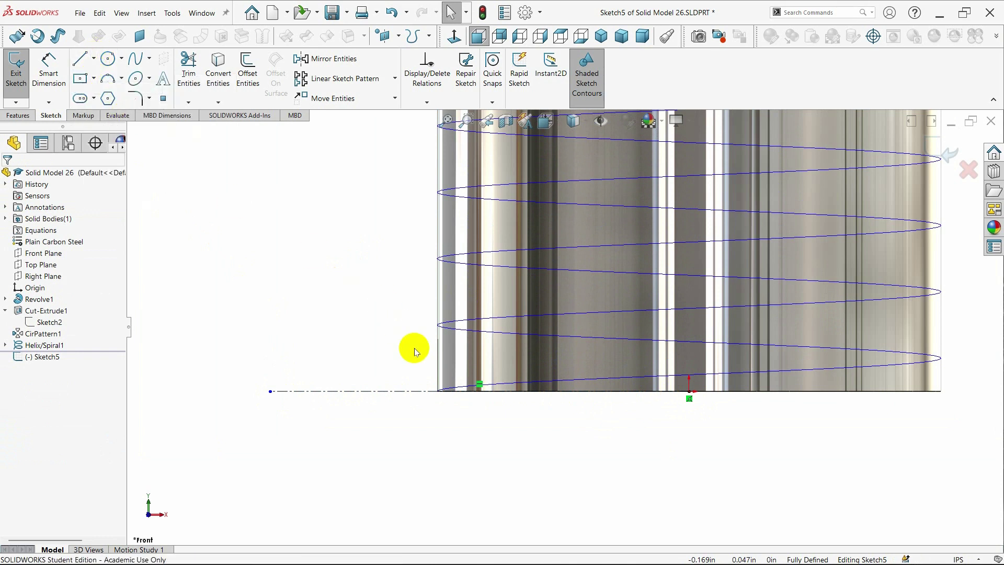
Draw a vertical construction line downward from the helix start point
key("l")
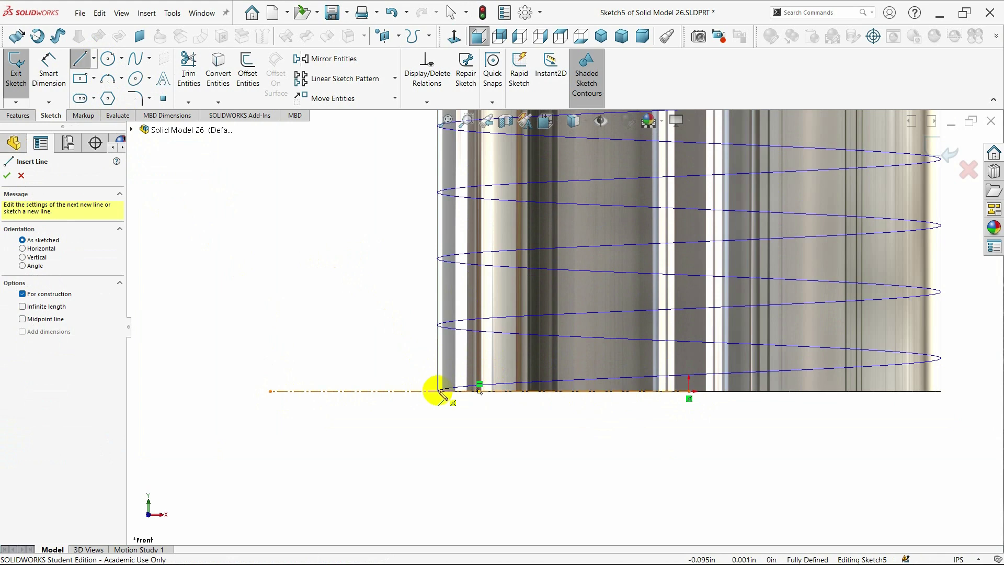
scroll(439, 391, "down", 1)
scroll(442, 389, "down", 1)
scroll(460, 382, "down", 2)
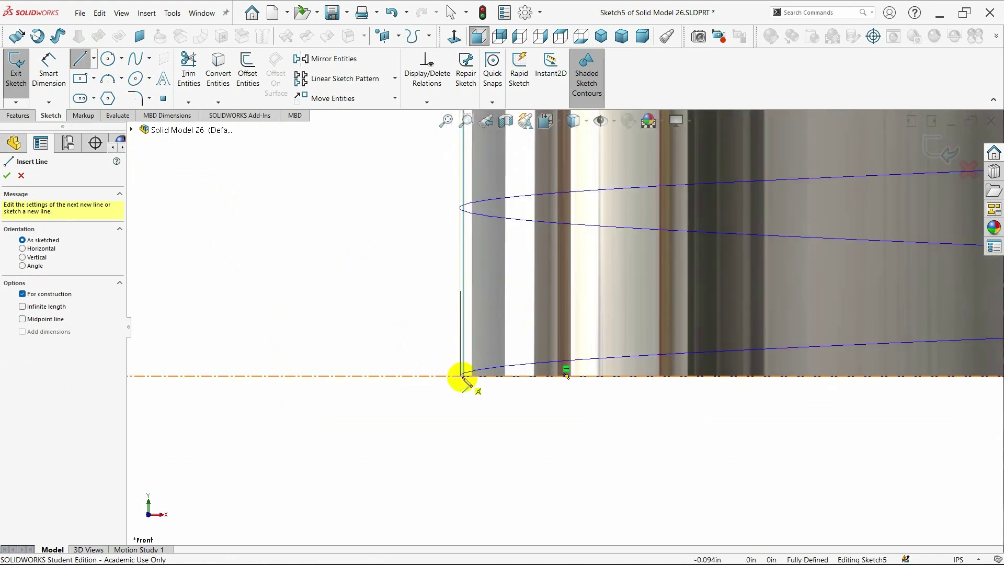
left_click(460, 376)
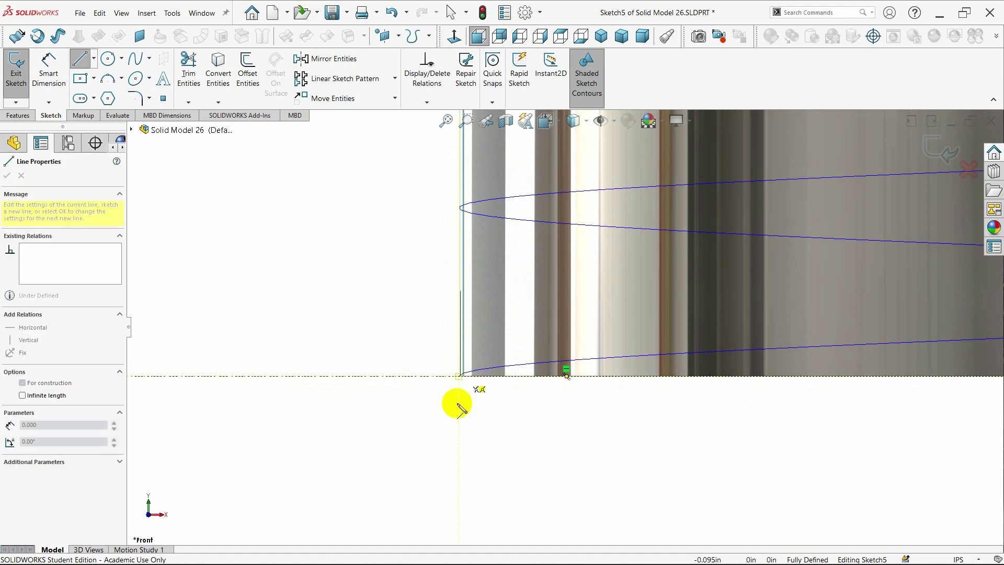
key("Escape")
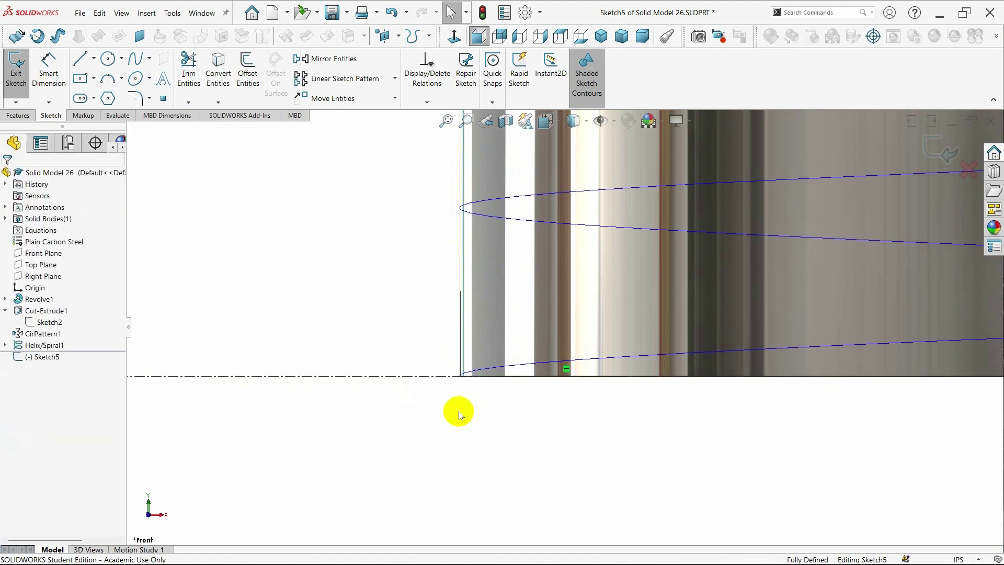
left_click(463, 355)
left_click(415, 326)
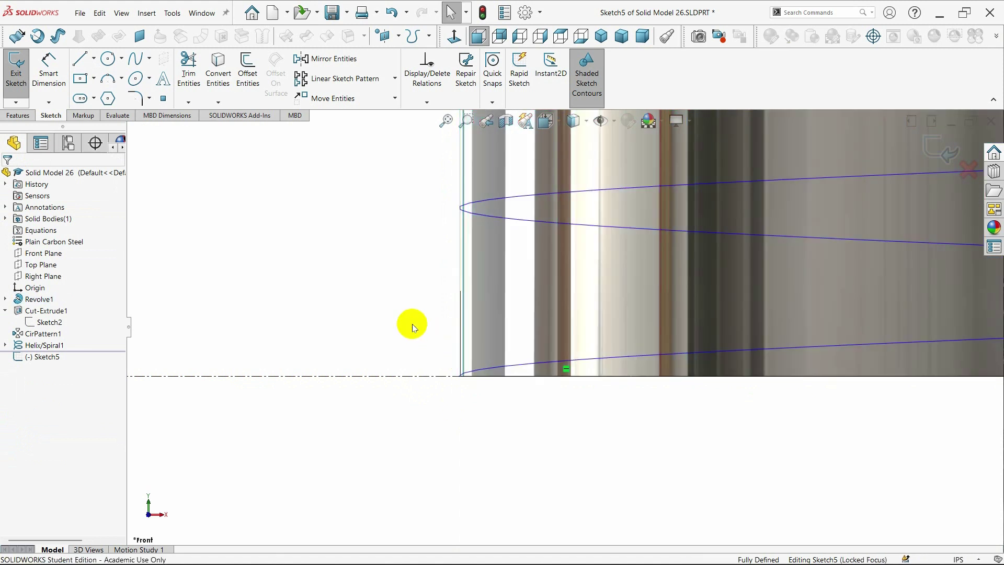
left_click(93, 59)
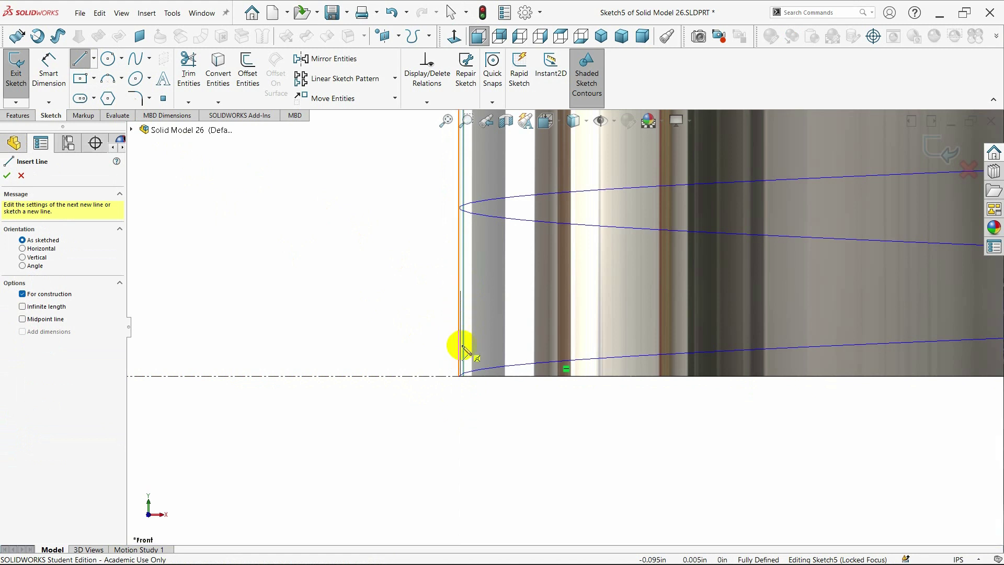
left_click(460, 376)
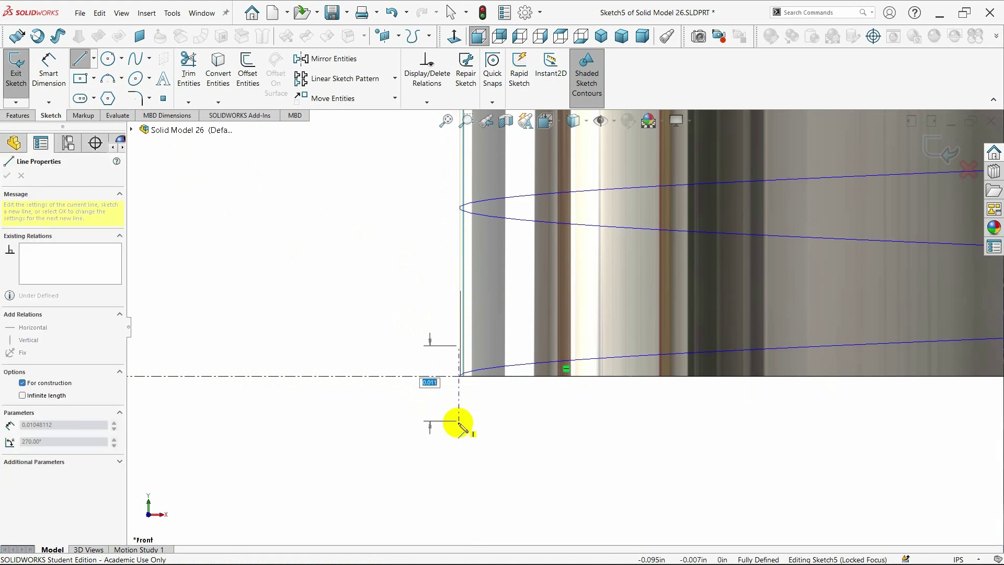
left_click(459, 473)
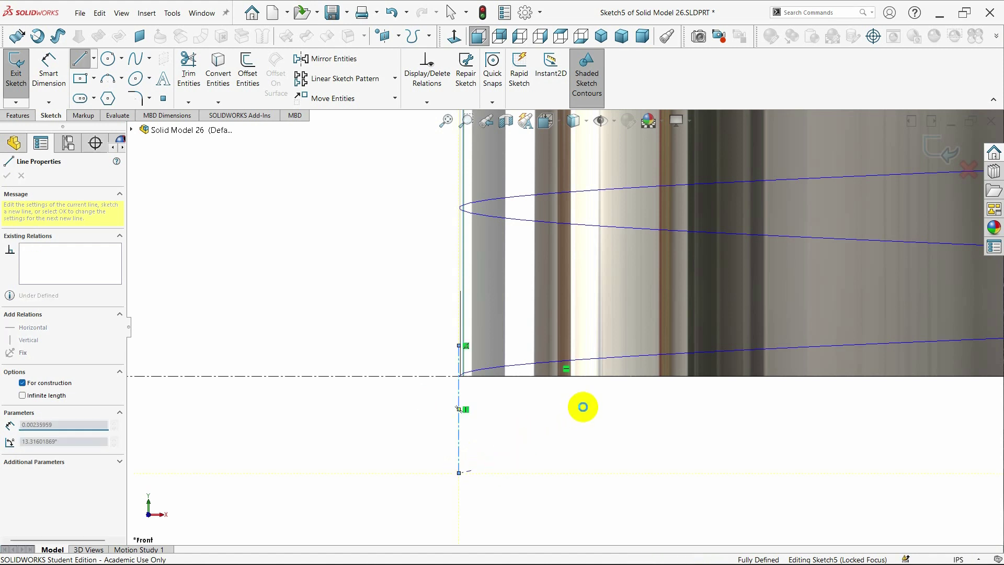
key("Escape")
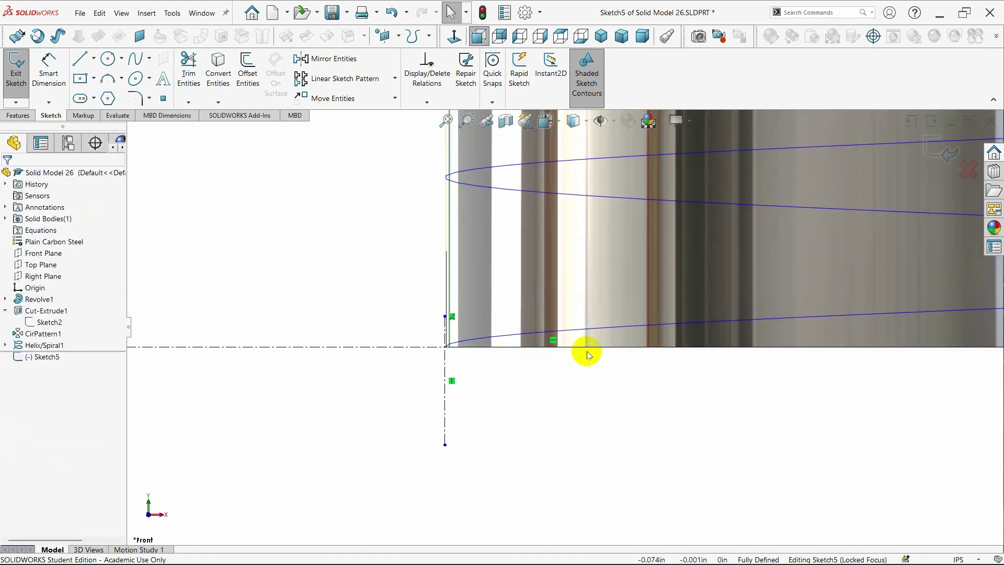
scroll(583, 353, "down", 1)
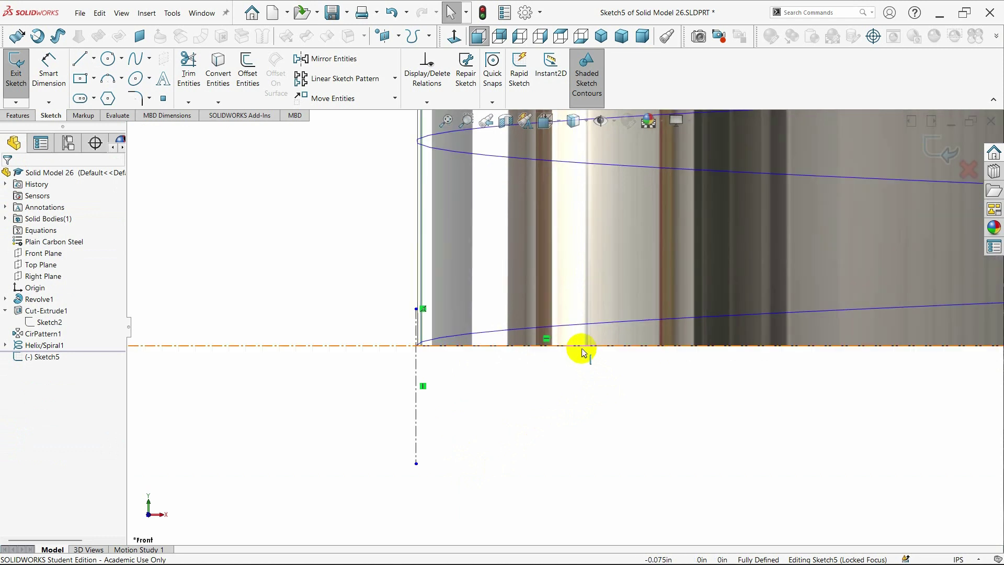
Draw a closed four-sided thread profile from the helix start to the vertical centerline
left_click(79, 59)
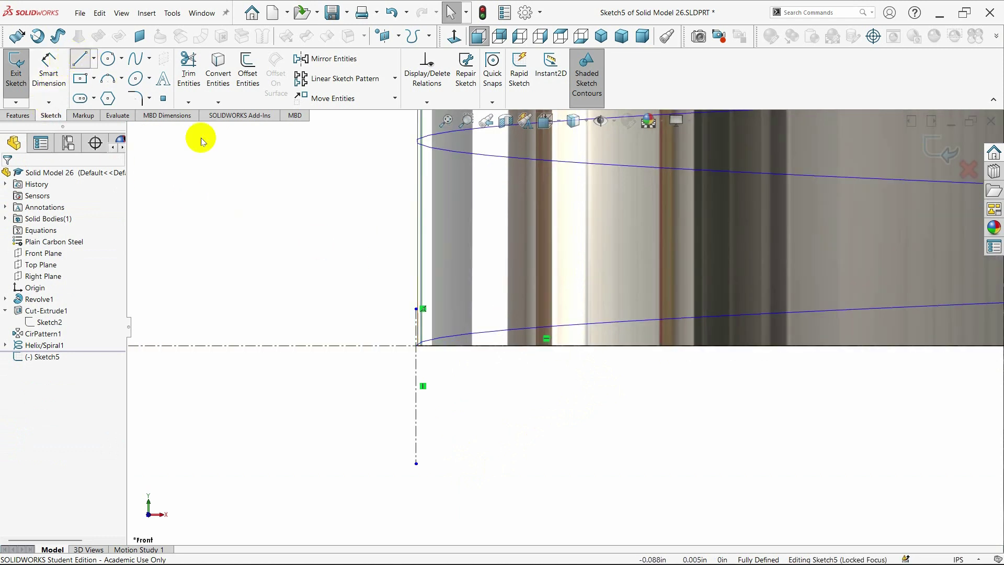
left_click(531, 346)
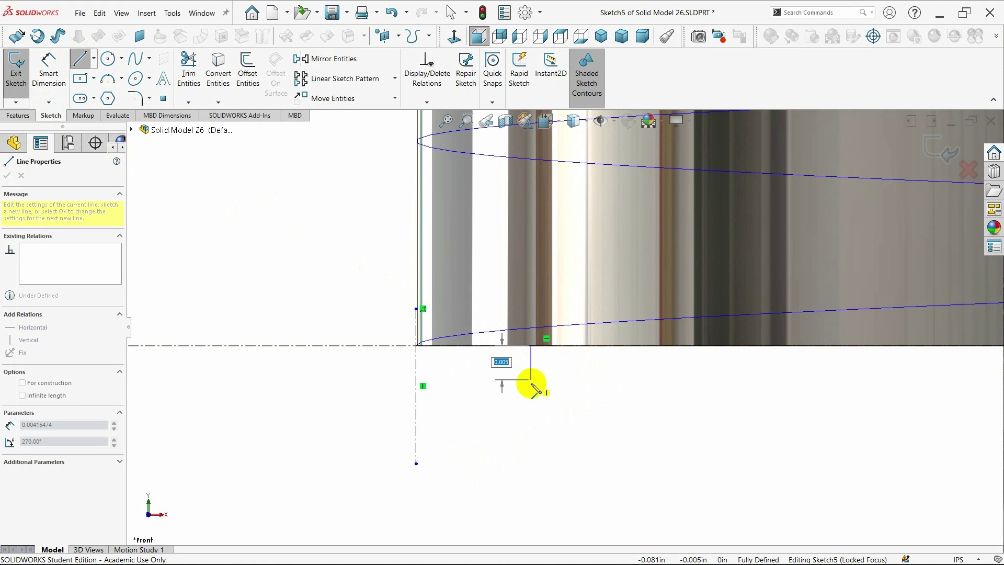
left_click(531, 384)
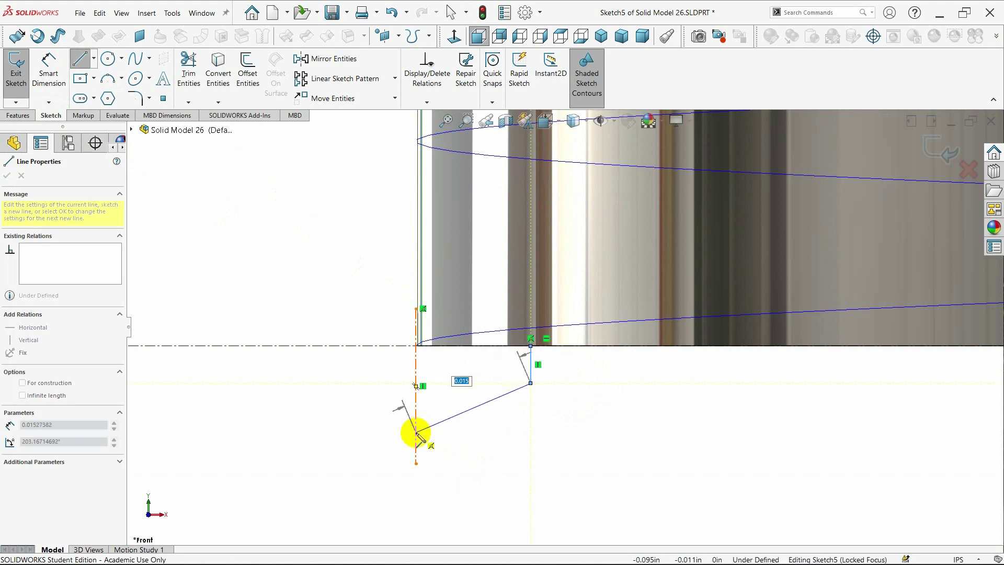
left_click(416, 432)
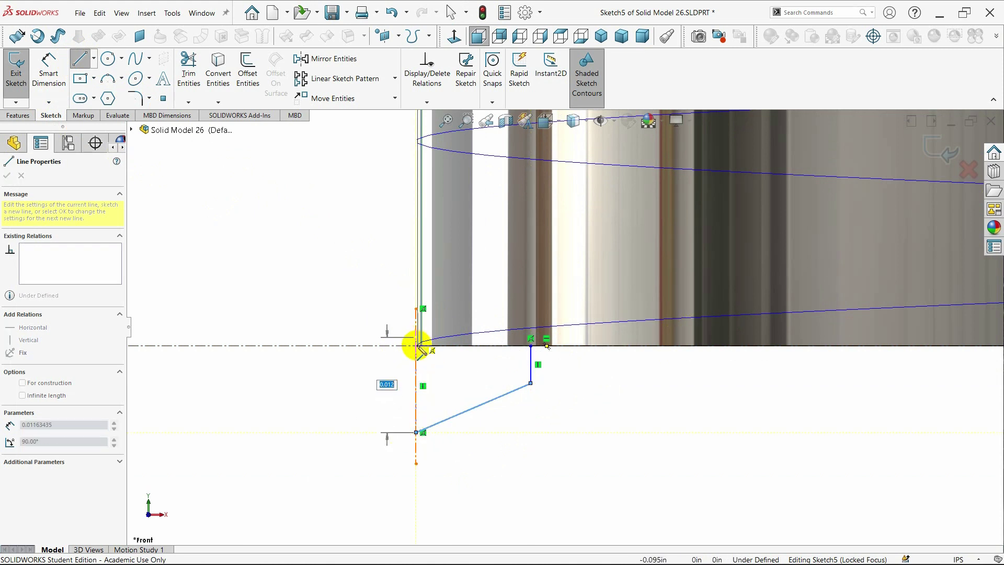
left_click(417, 345)
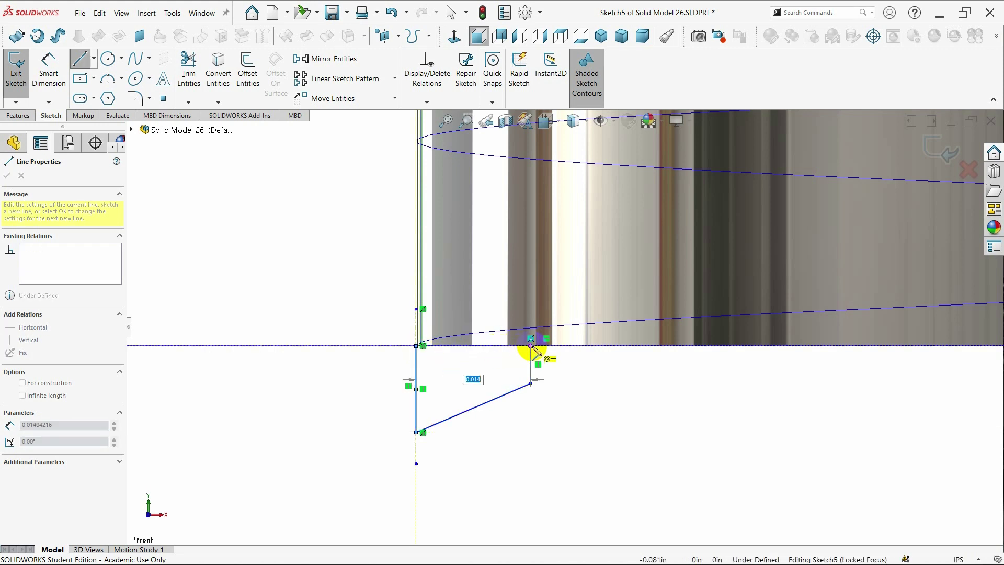
left_click(531, 345)
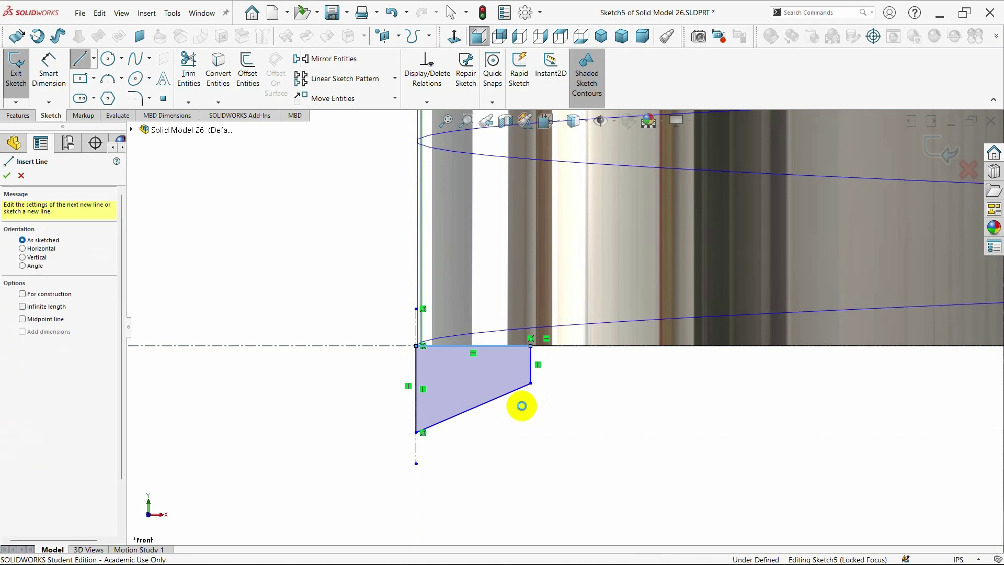
key("Escape")
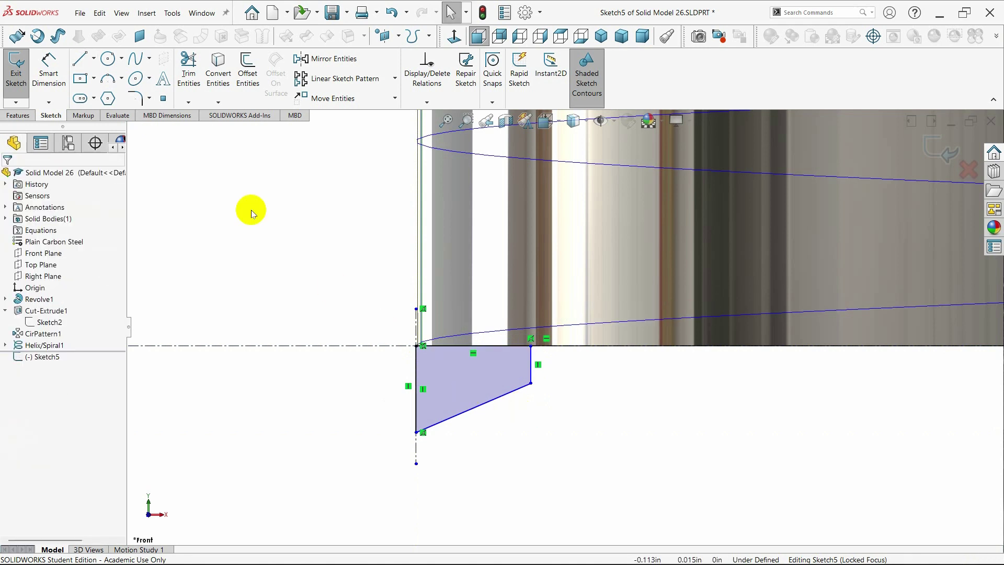
Dimension the profile's right edge height as .0191750
left_click(50, 73)
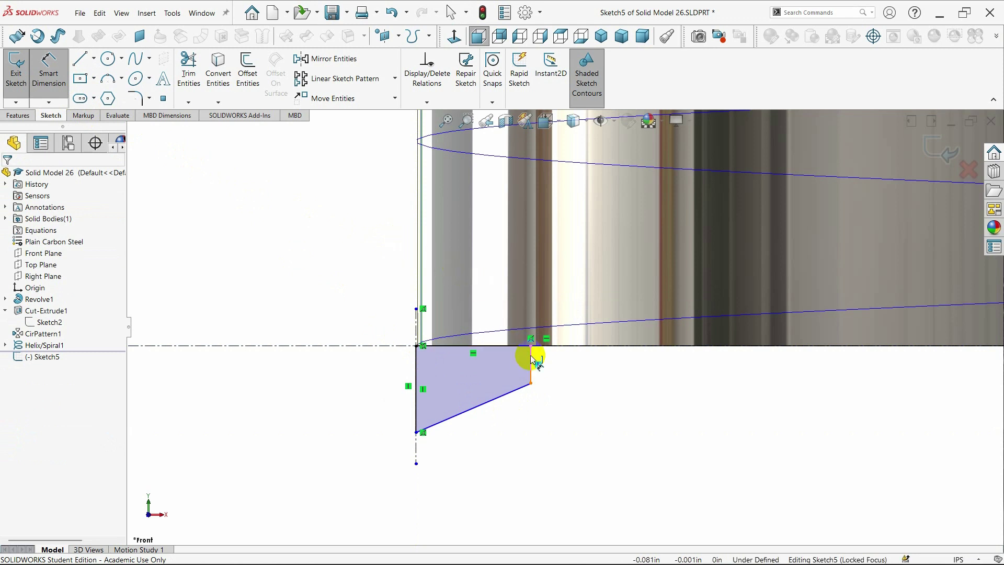
left_click(532, 384)
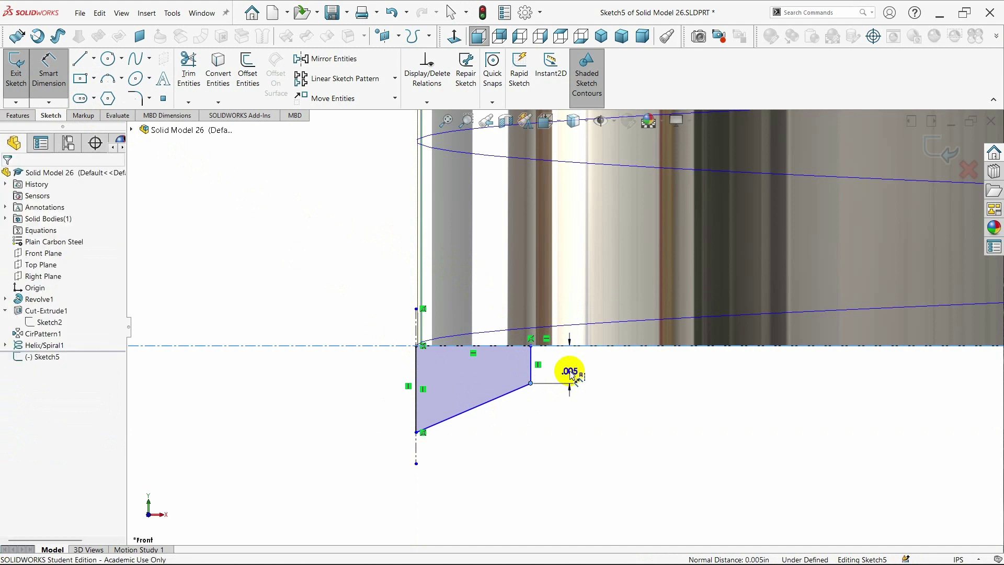
left_click(571, 374)
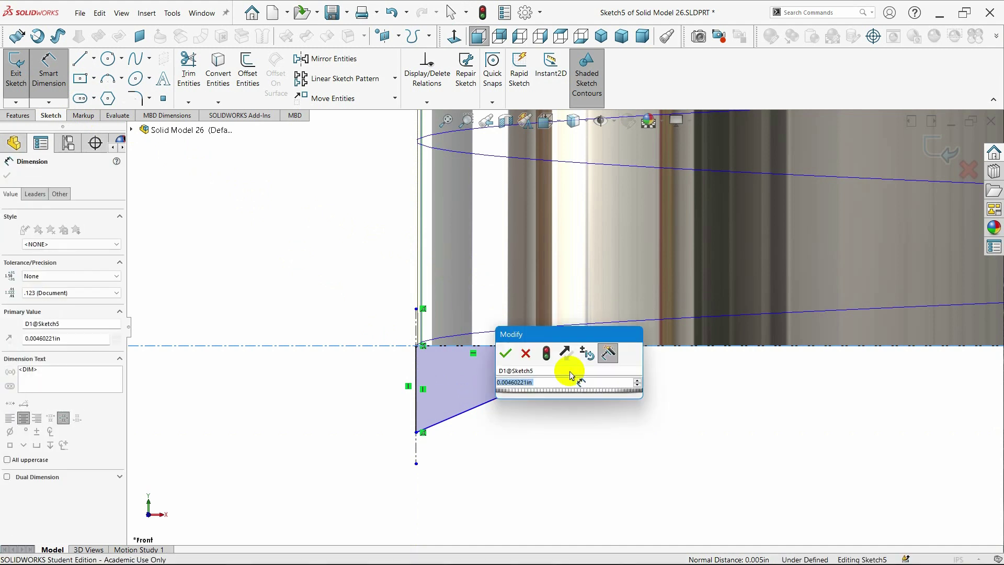
type(".")
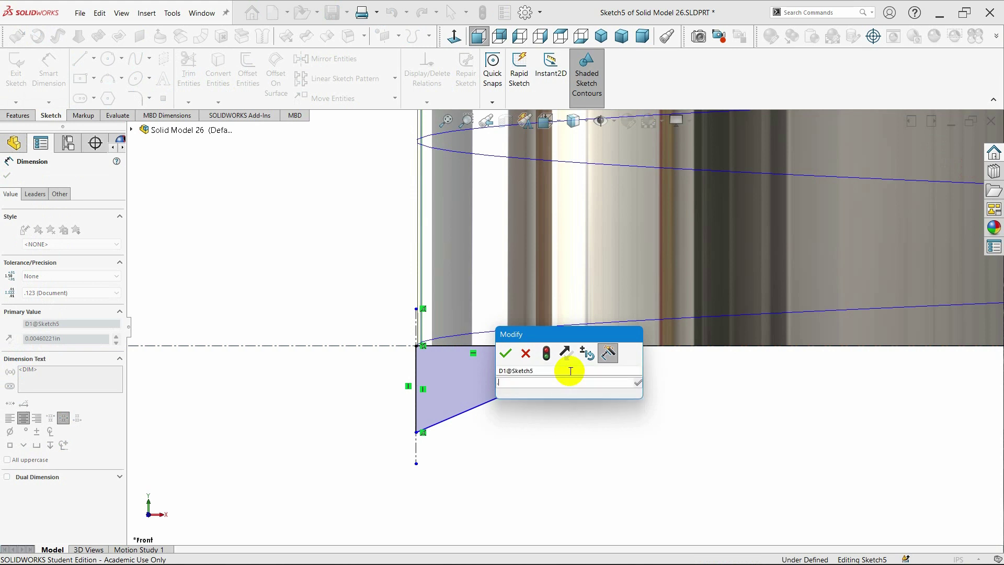
type("019")
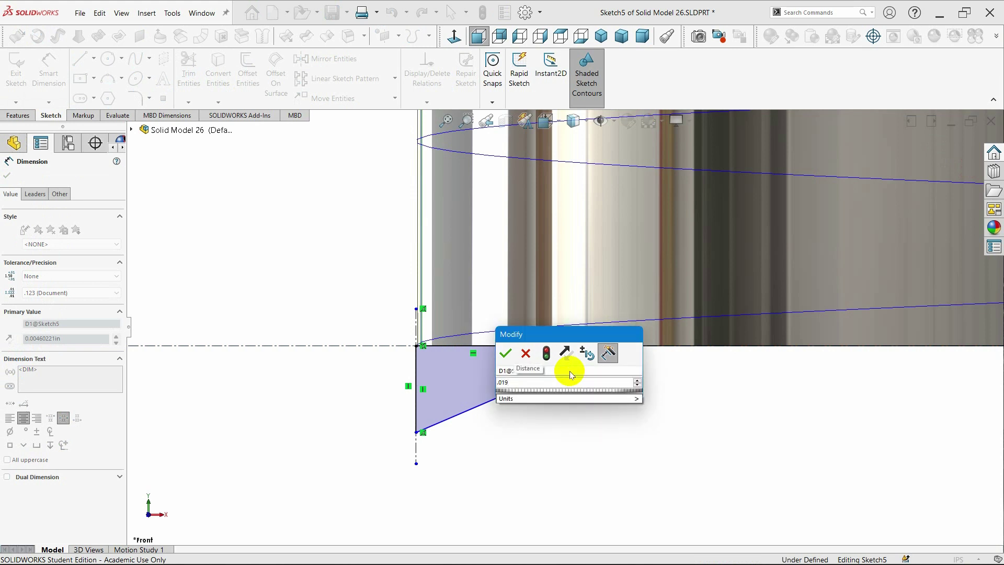
type("1750")
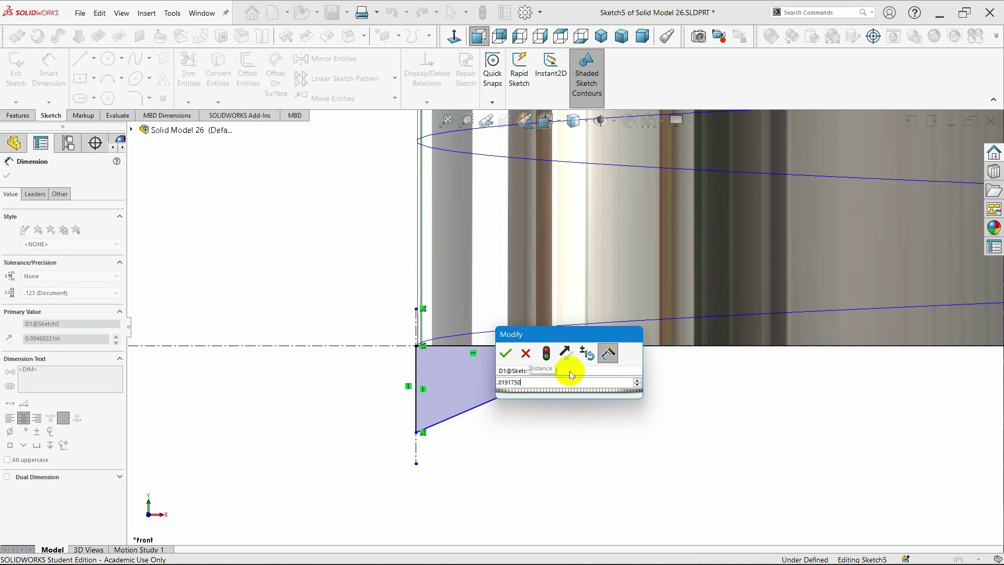
key("Return")
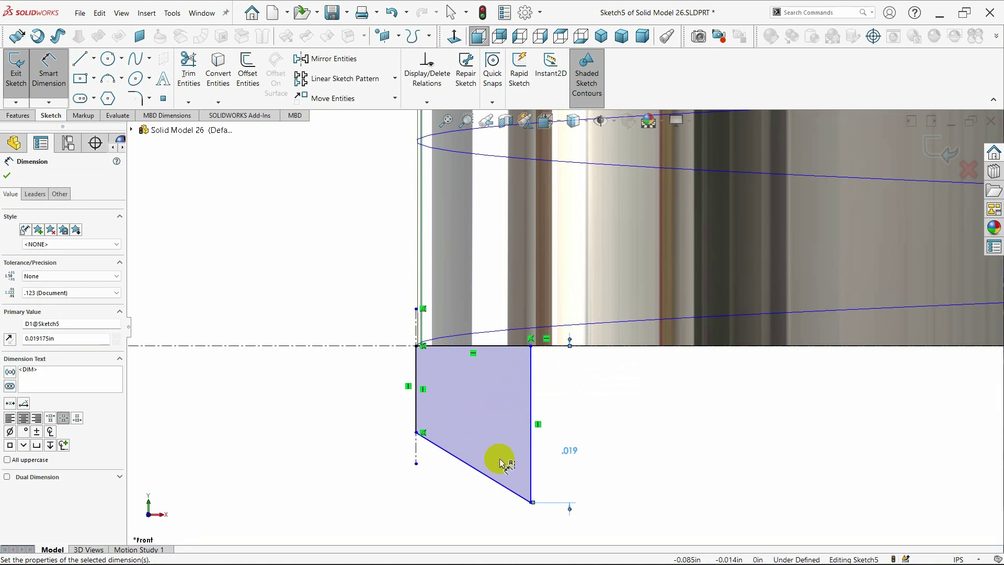
Add a .014 horizontal width dimension below the profile
scroll(502, 465, "up", 1)
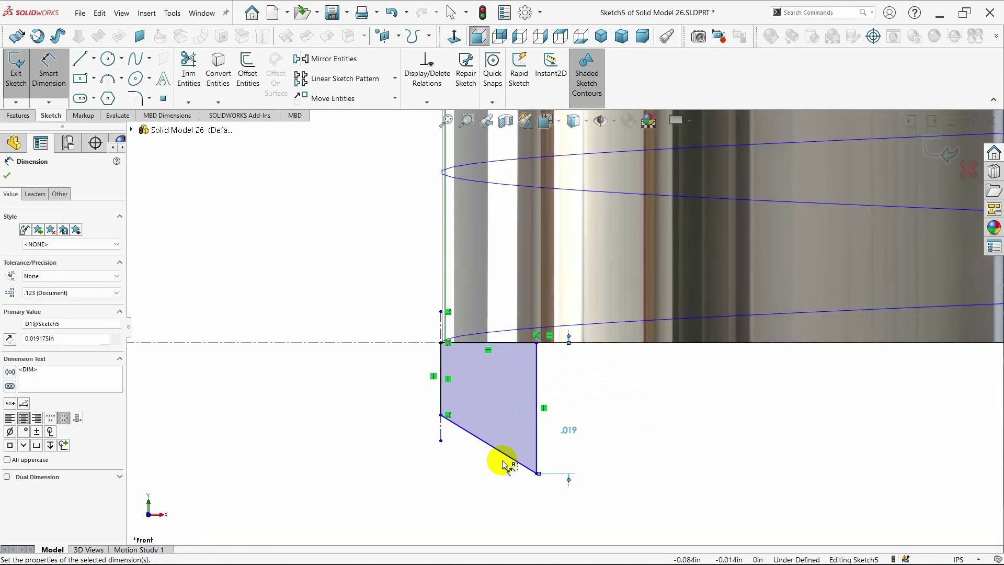
left_click(442, 395)
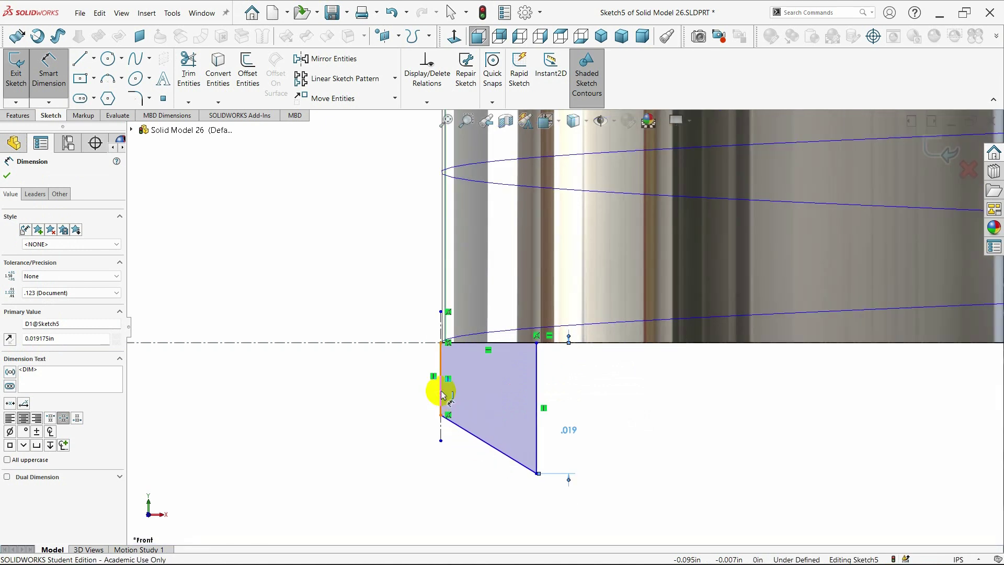
left_click(539, 455)
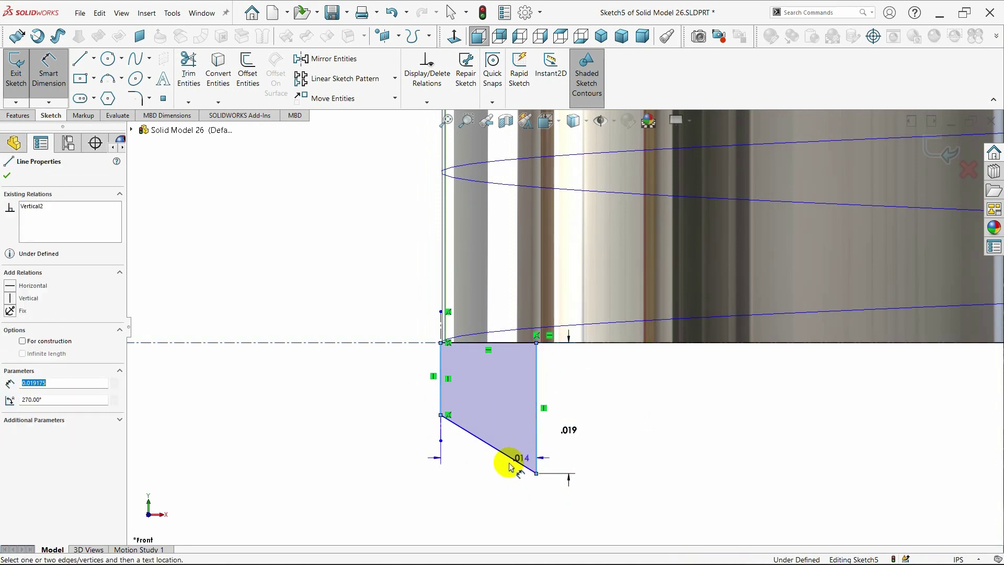
left_click(477, 479)
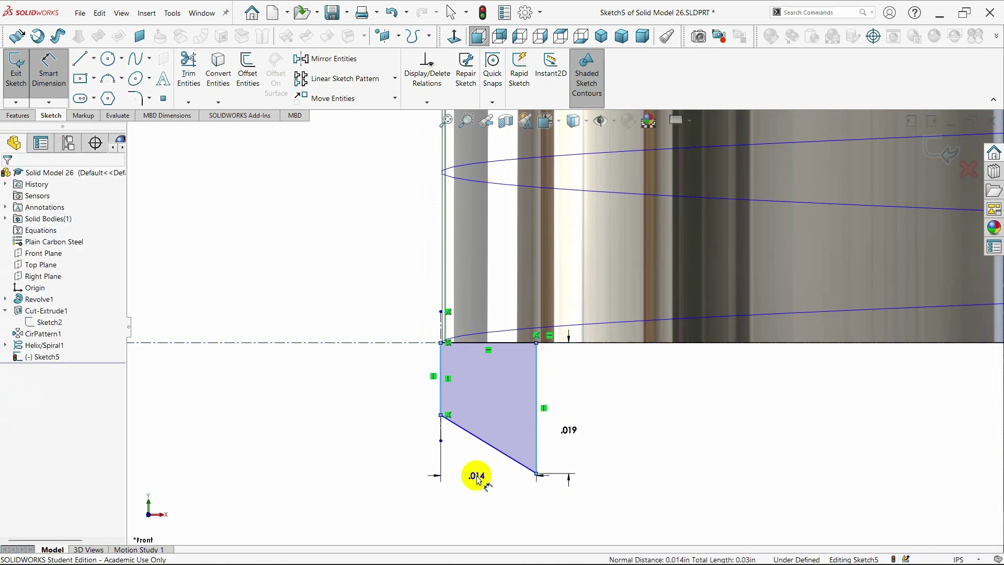
Set the profile width to .01917 and the right edge height to .00395
double_click(477, 478)
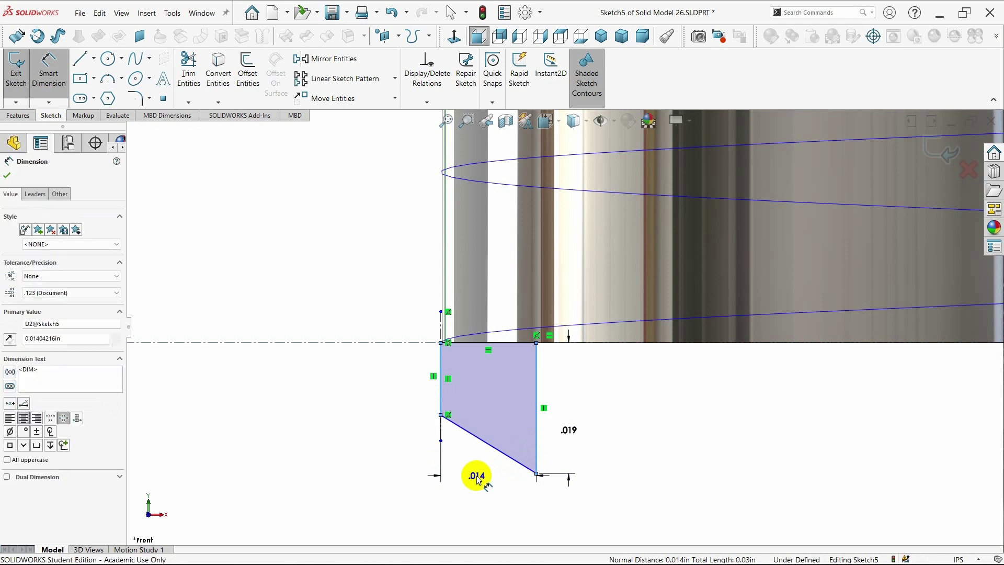
key("BackSpace")
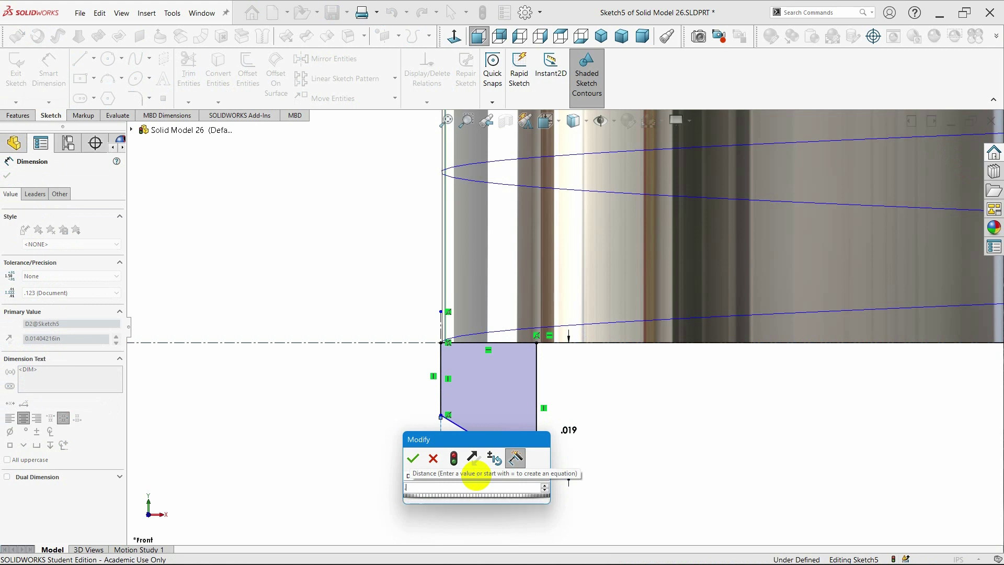
type(".0191750")
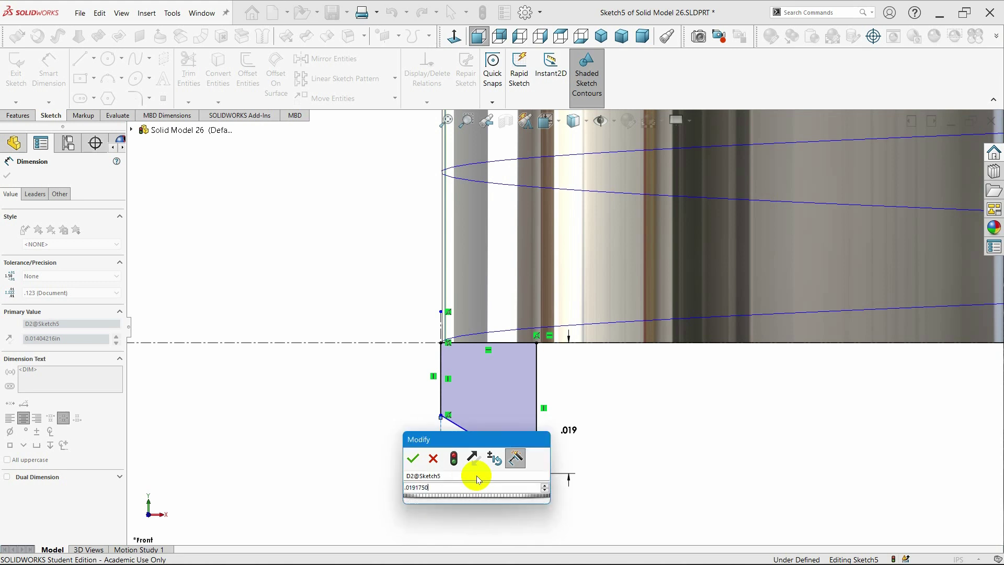
key("Escape")
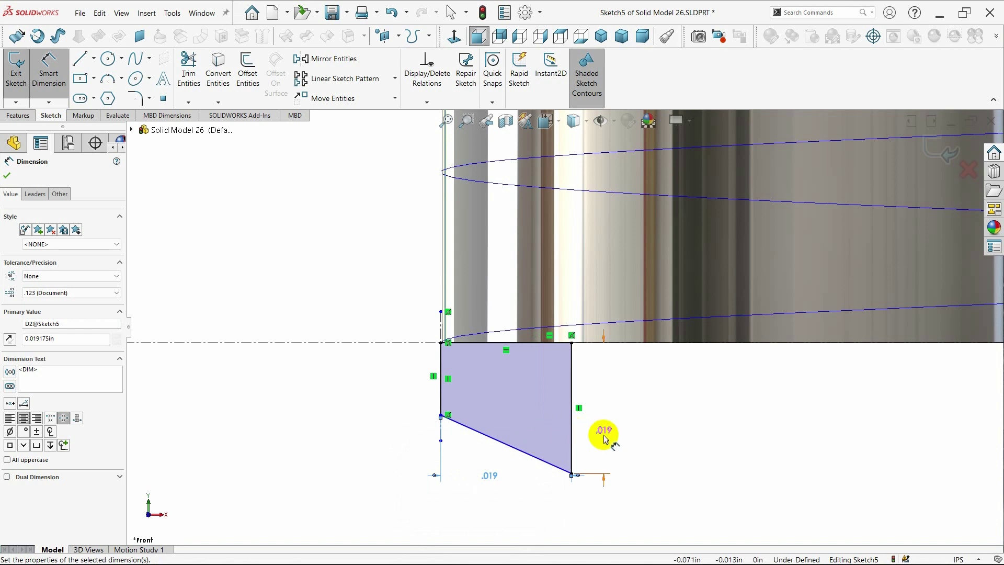
key("Escape")
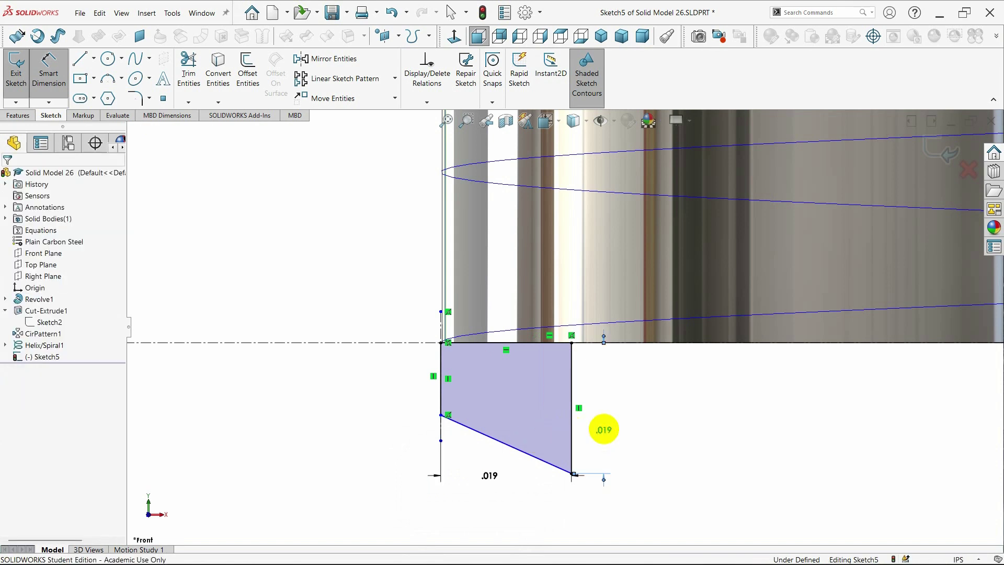
left_click(604, 429)
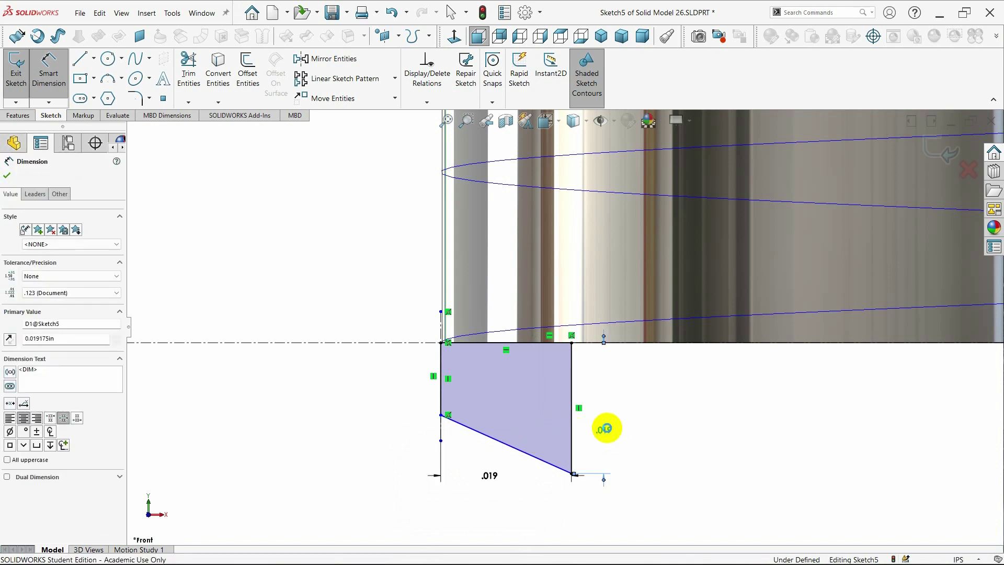
double_click(606, 429)
type(".00")
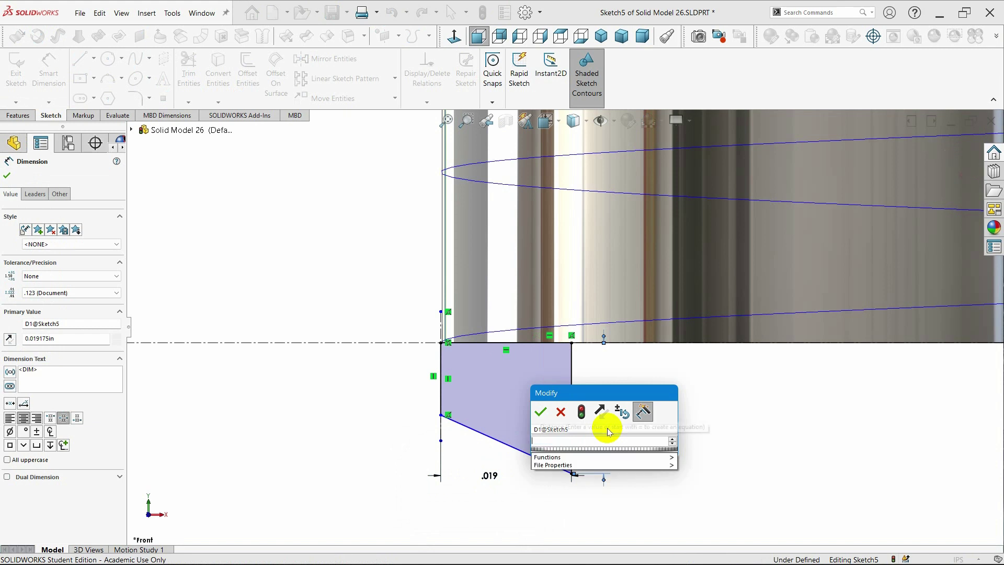
type("395")
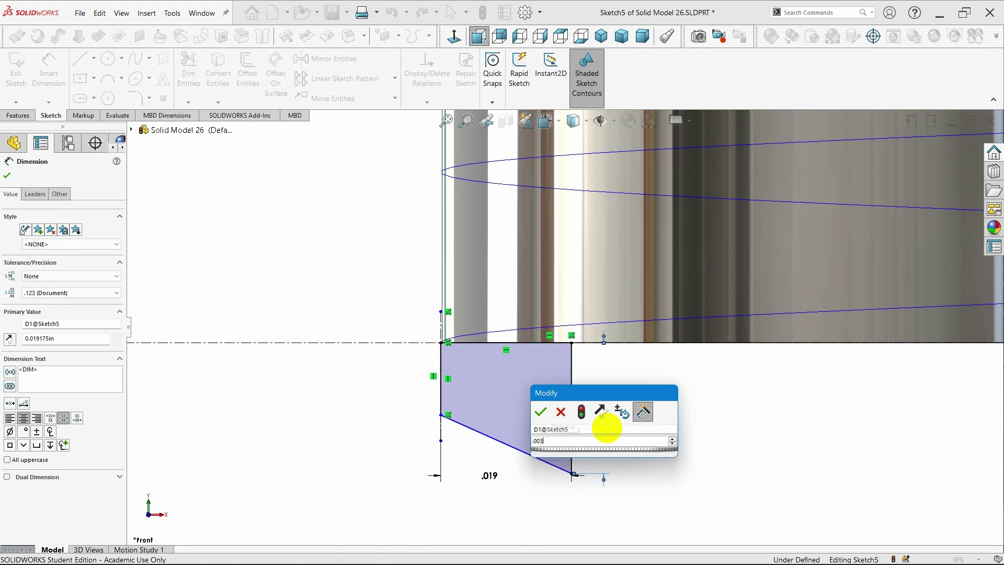
key("Return")
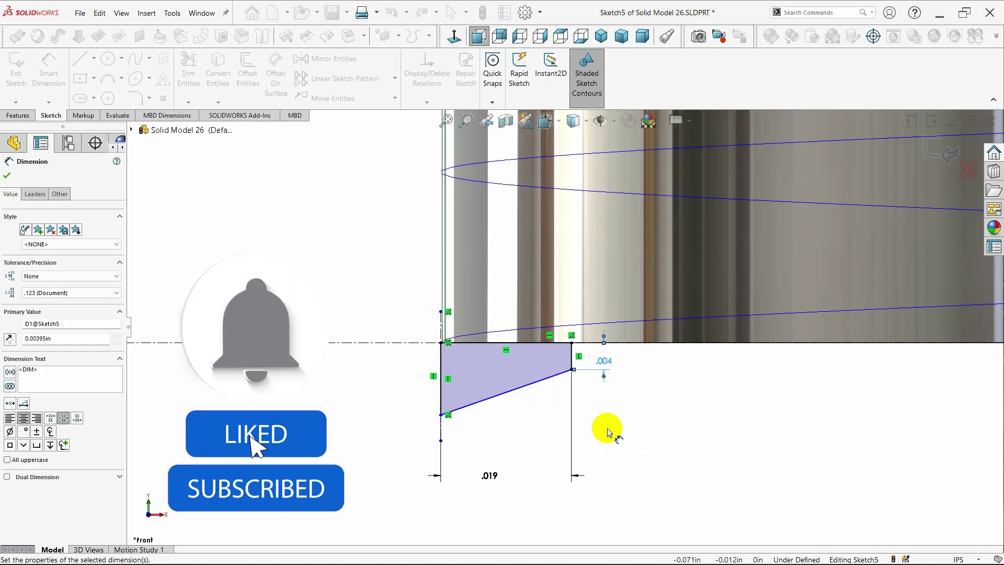
Add a 30° angle dimension on the slanted edge, fully defining the sketch
left_click(543, 382)
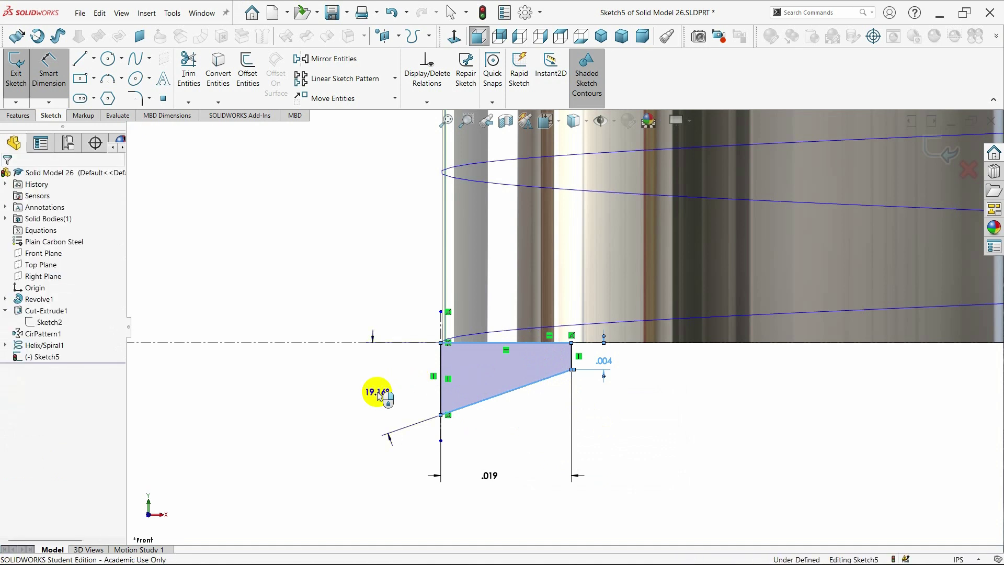
left_click(378, 395)
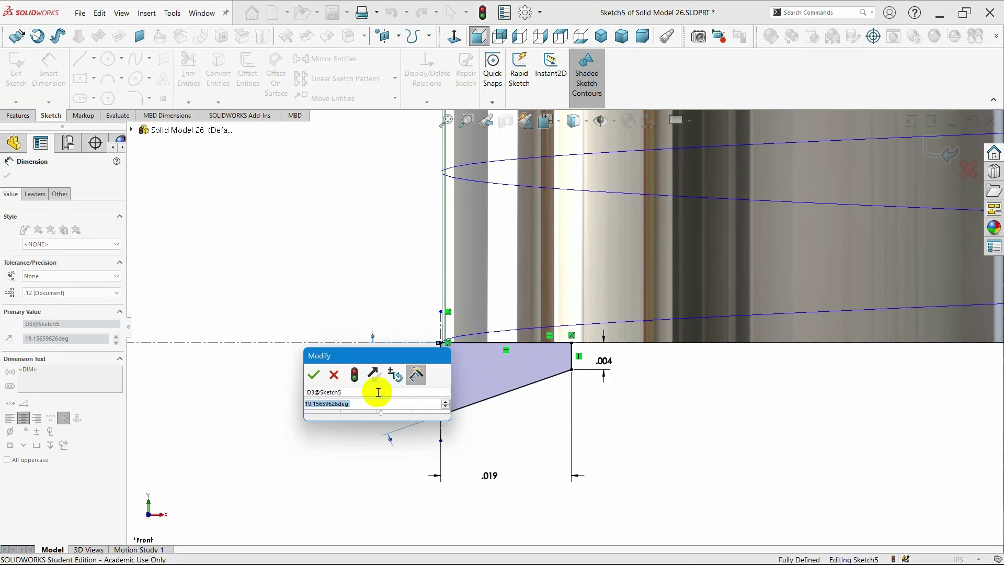
key("BackSpace")
type("30")
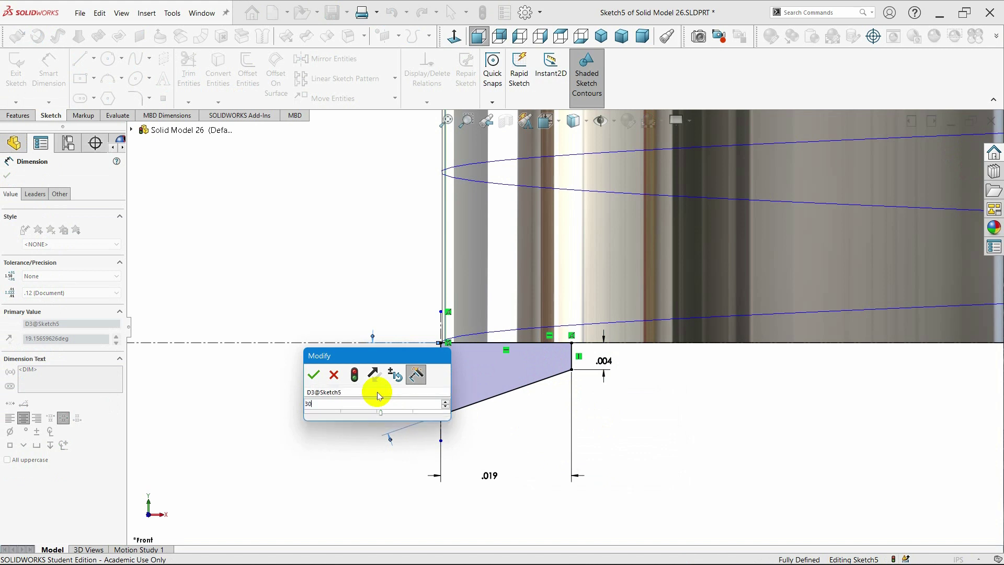
key("Escape")
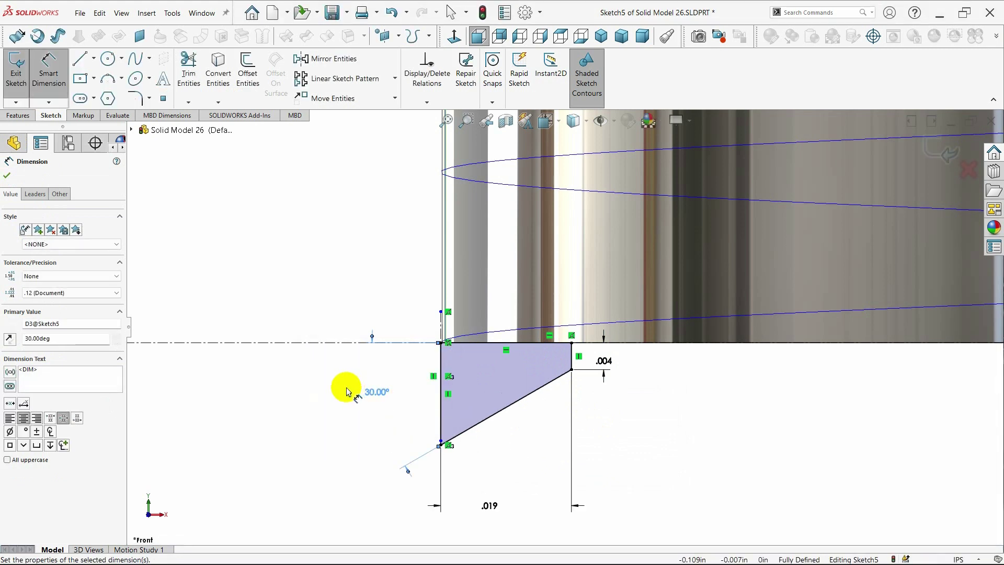
left_click(7, 176)
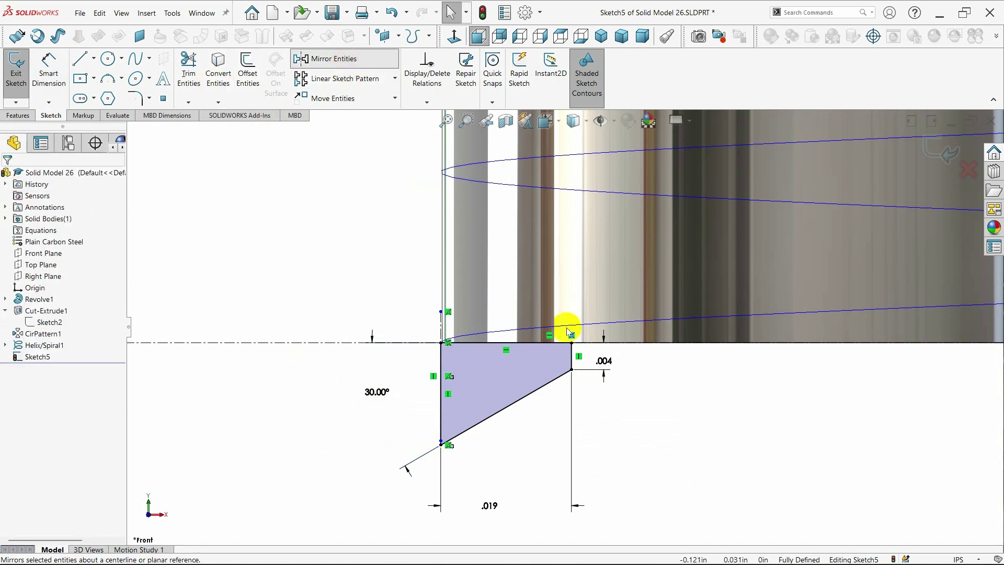
Mirror the three profile lines across the top horizontal line
left_click(571, 355)
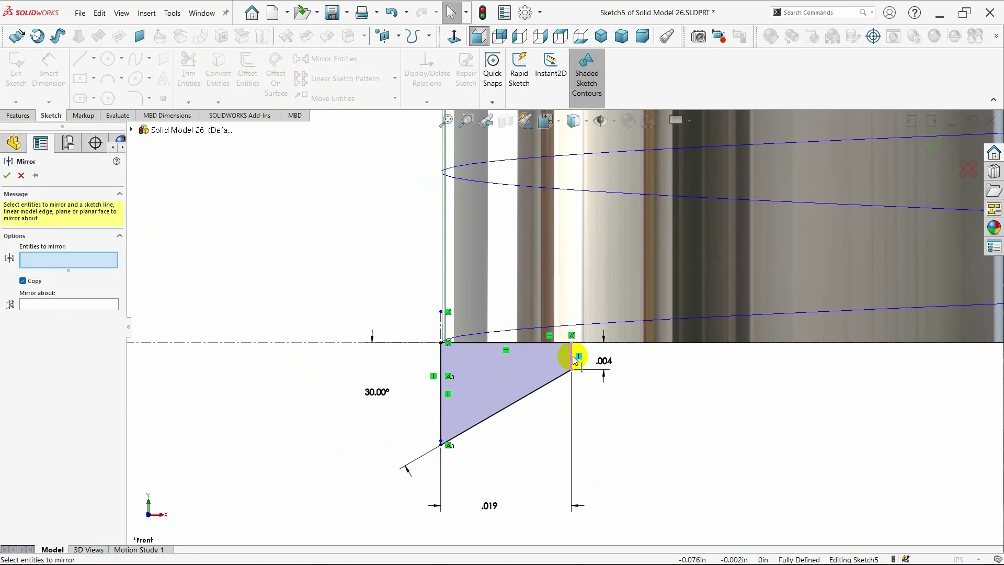
left_click(544, 392)
left_click(442, 408)
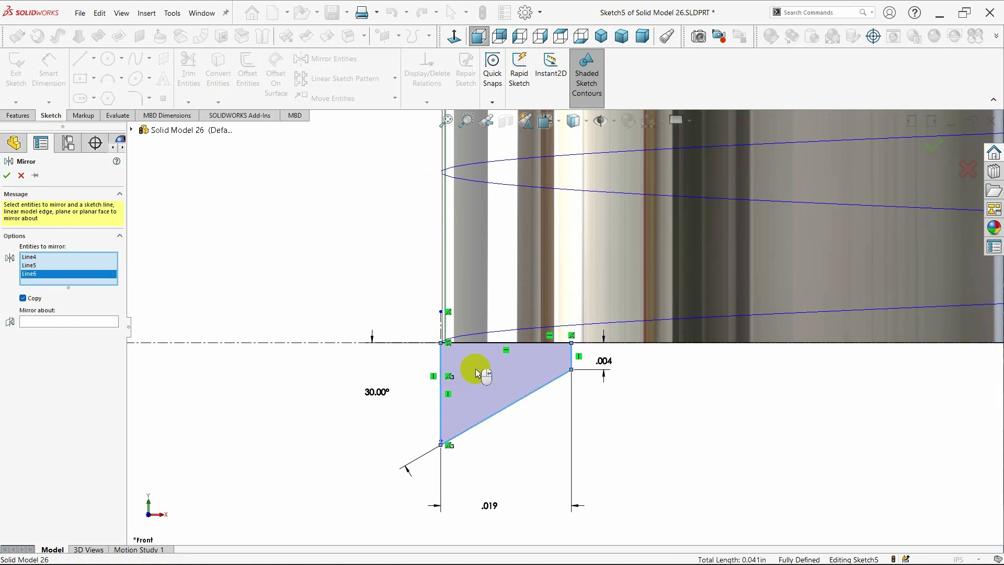
left_click(73, 321)
left_click(514, 344)
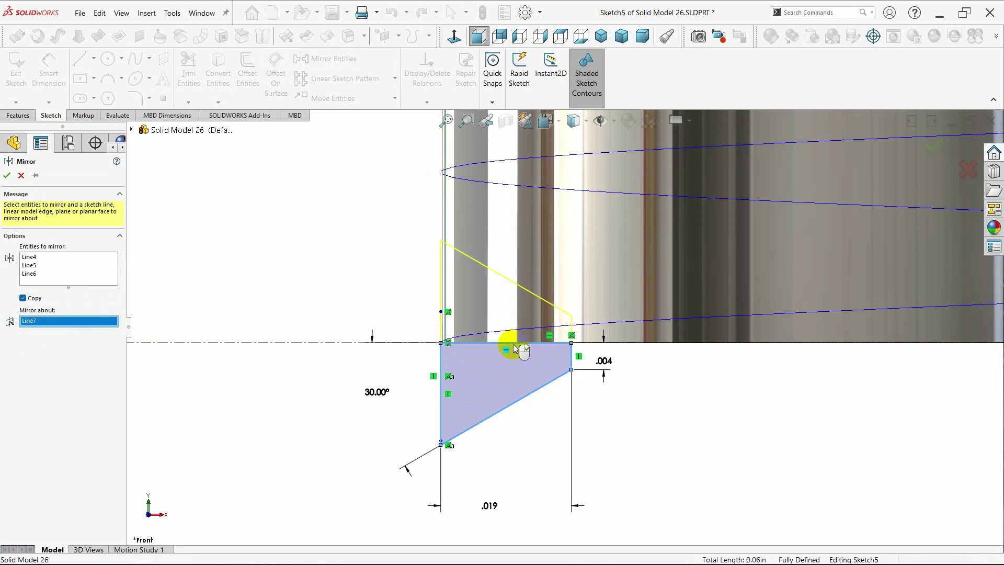
left_click(6, 178)
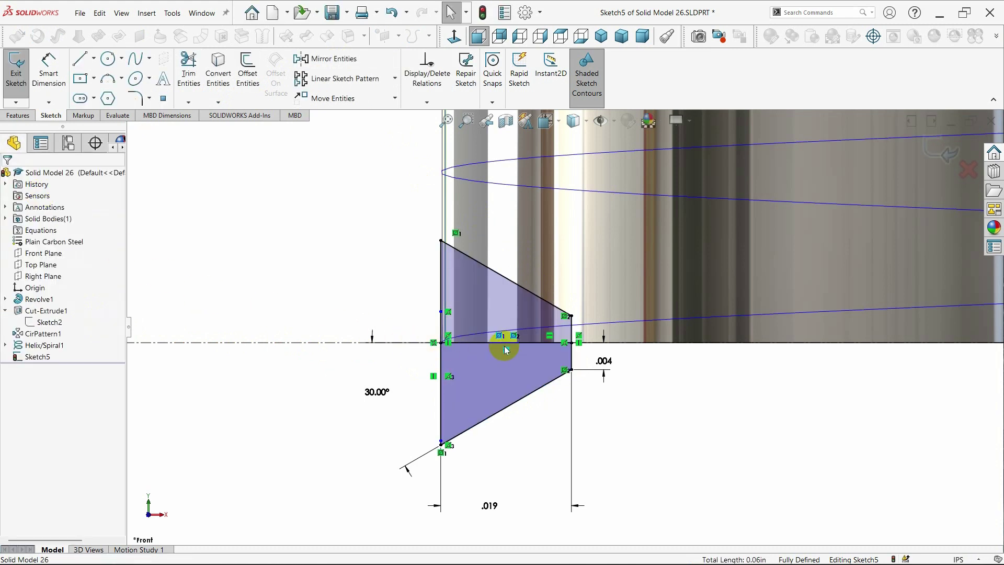
Convert the shared horizontal line to construction geometry
left_click(536, 346)
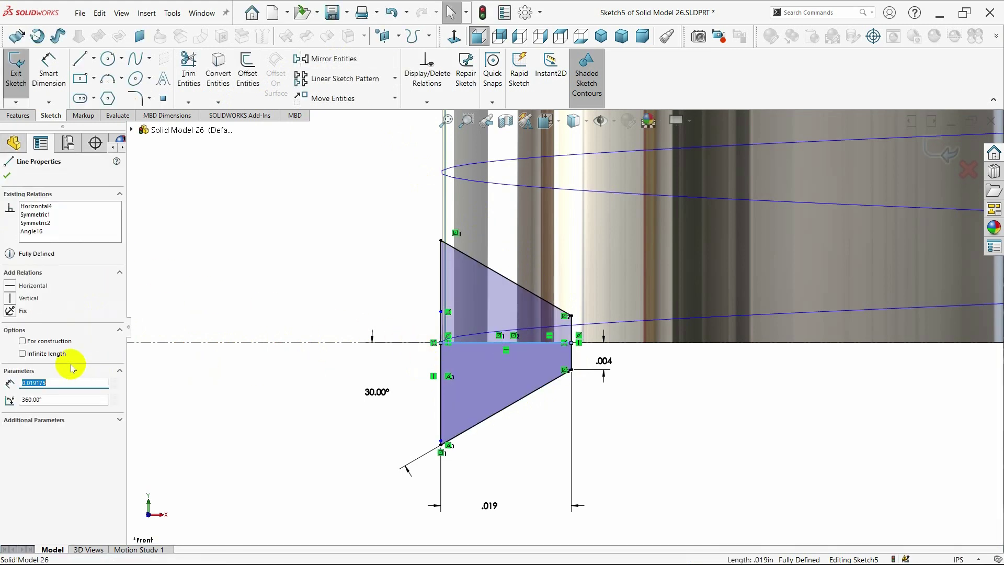
left_click(51, 342)
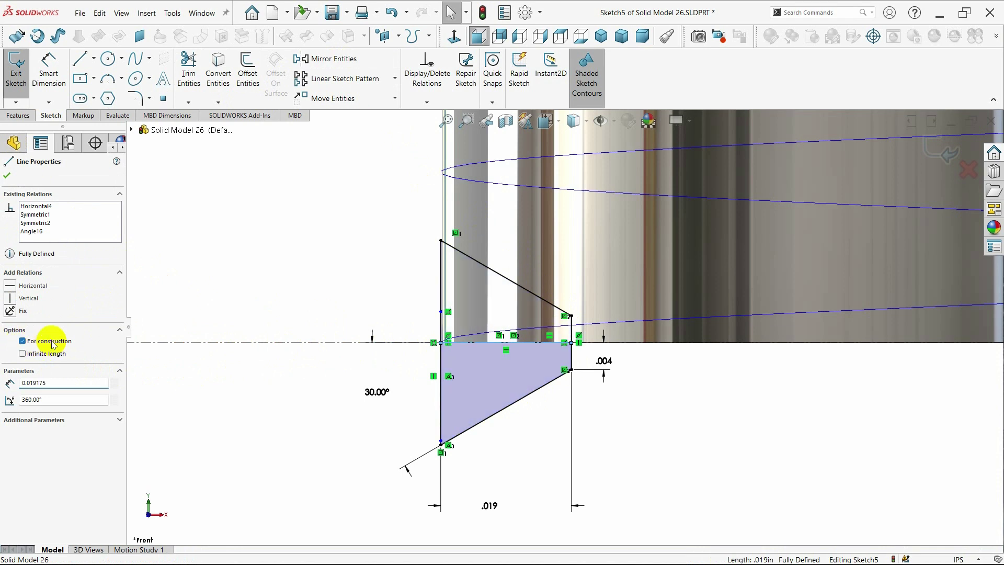
left_click(8, 178)
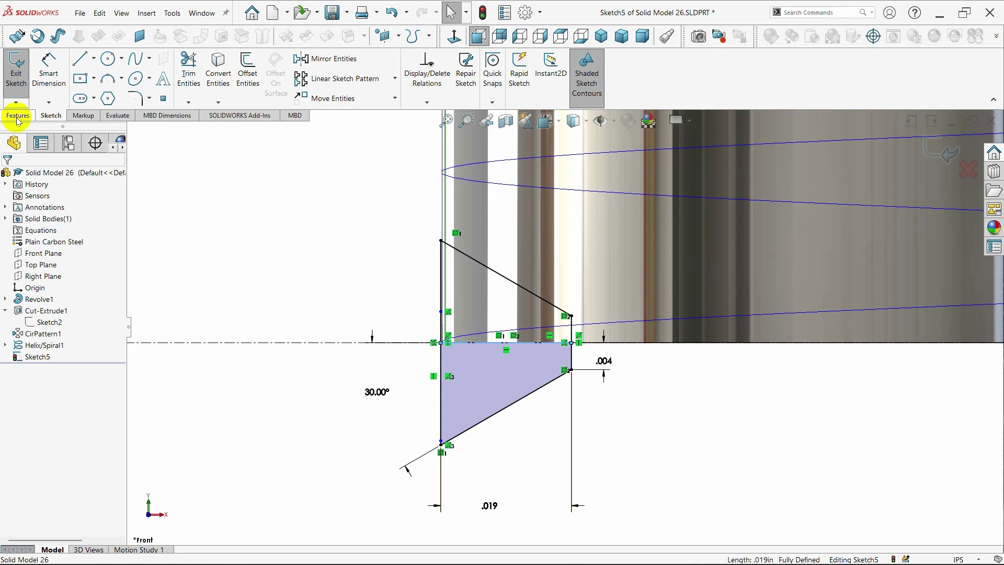
Exit Sketch5, keeping the fully defined thread profile as a finished sketch
left_click(17, 116)
left_click(141, 13)
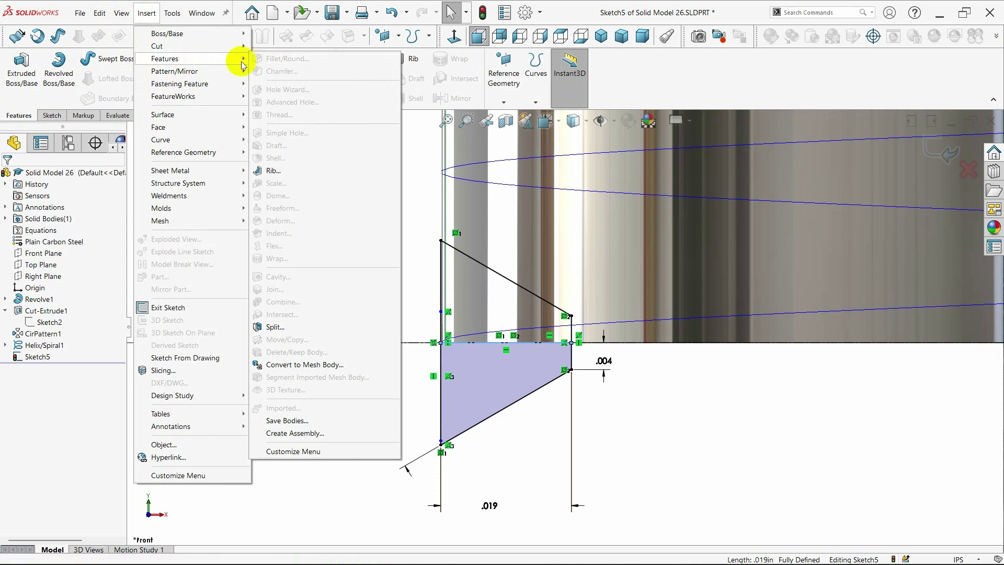
mouse_move(157, 46)
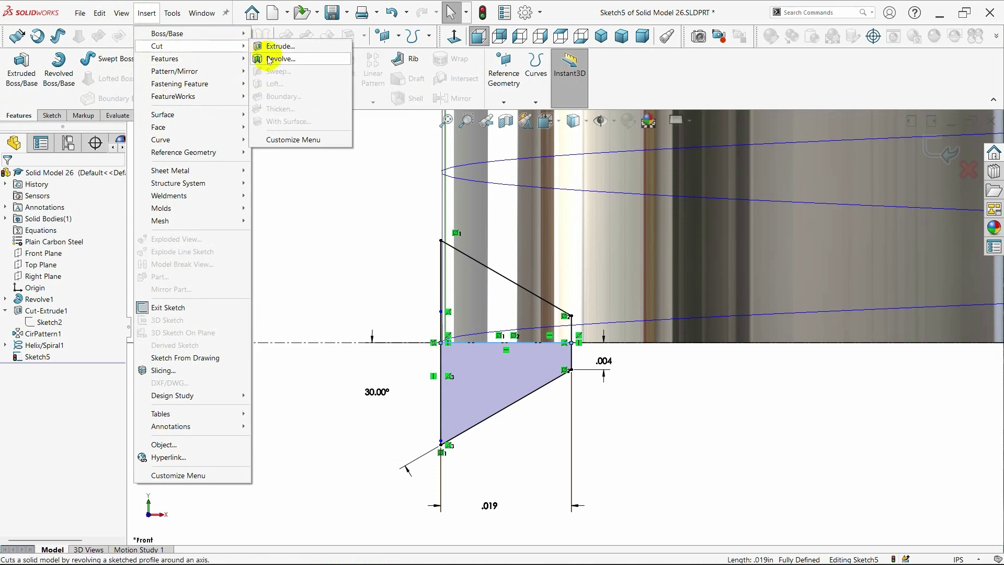
left_click(312, 215)
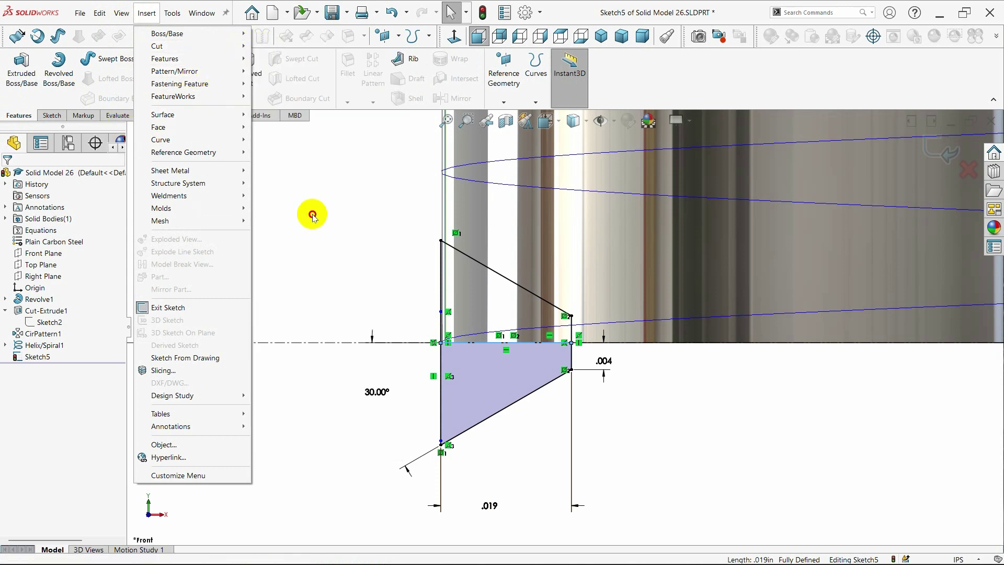
left_click(51, 115)
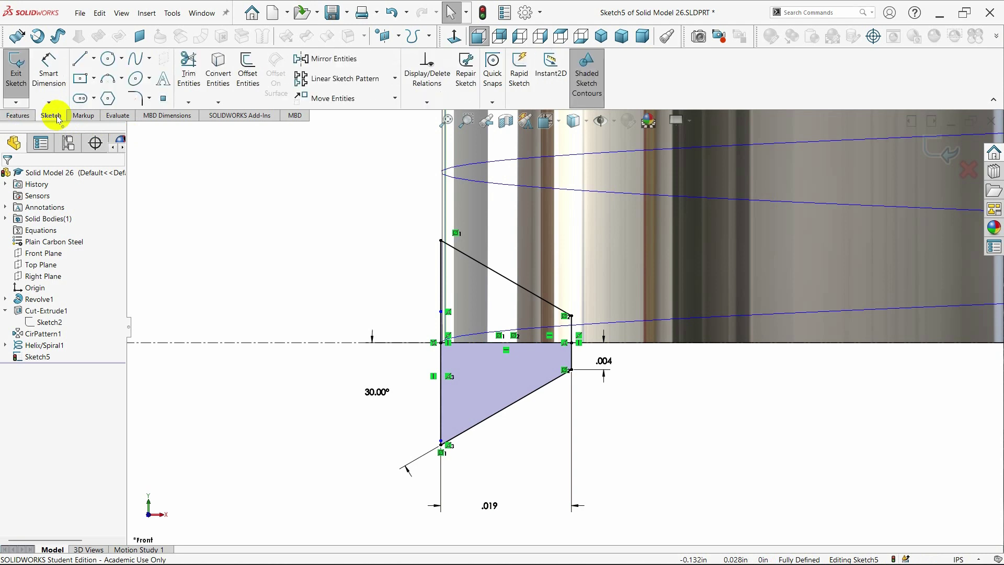
left_click(8, 86)
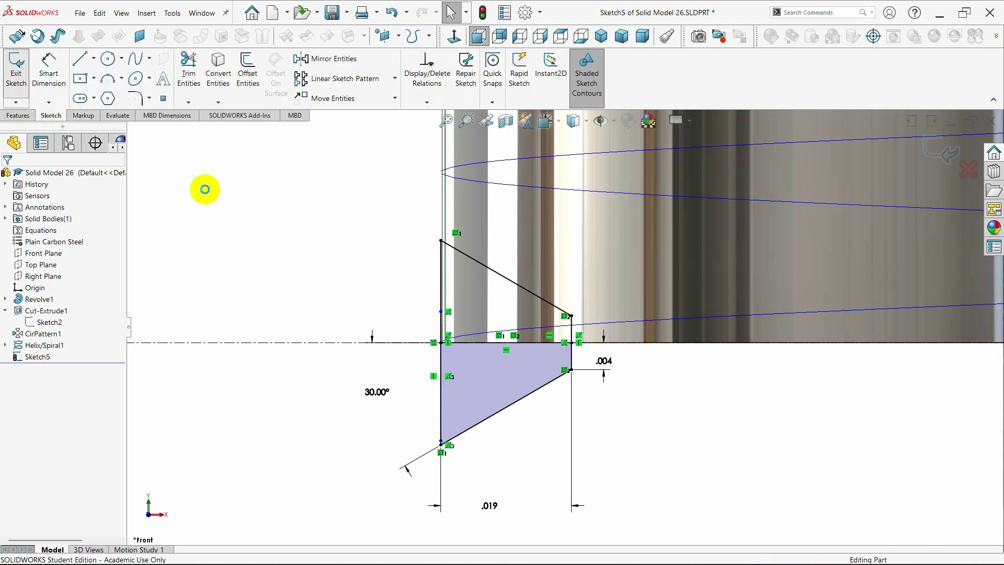
Sweep-cut the Sketch5 thread profile along Helix/Spiral1 to cut threads into the shank
left_click(603, 37)
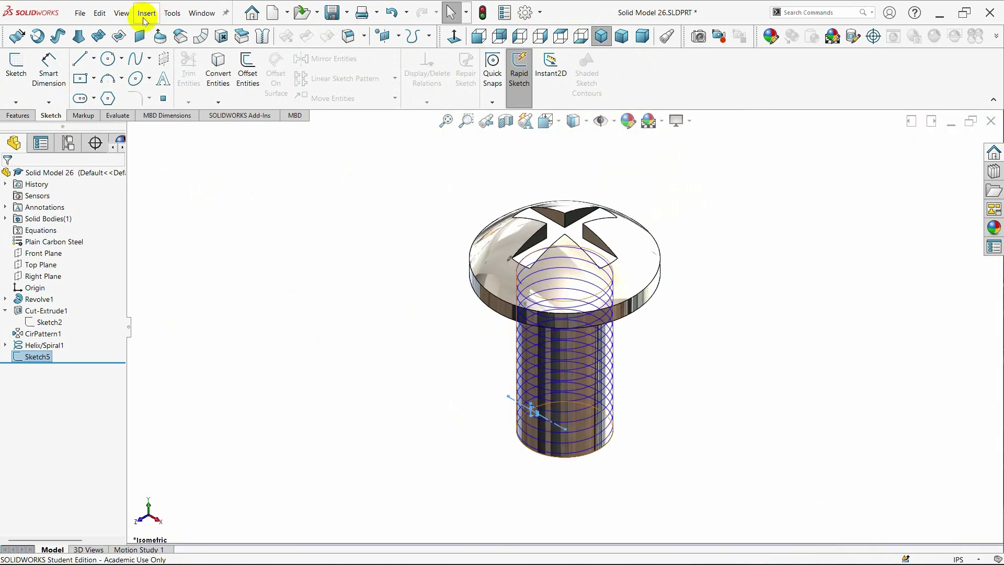
left_click(145, 19)
mouse_move(157, 45)
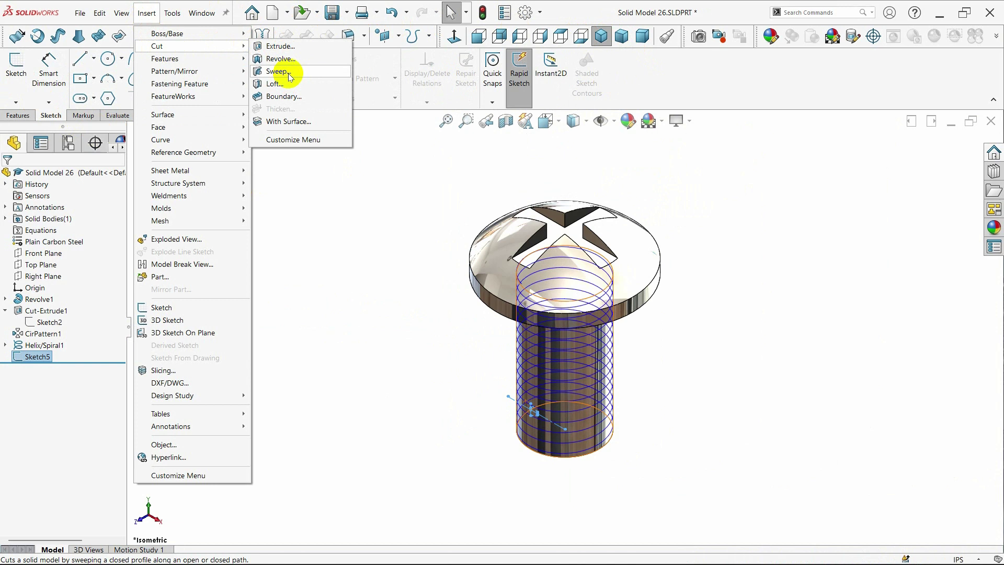
left_click(289, 73)
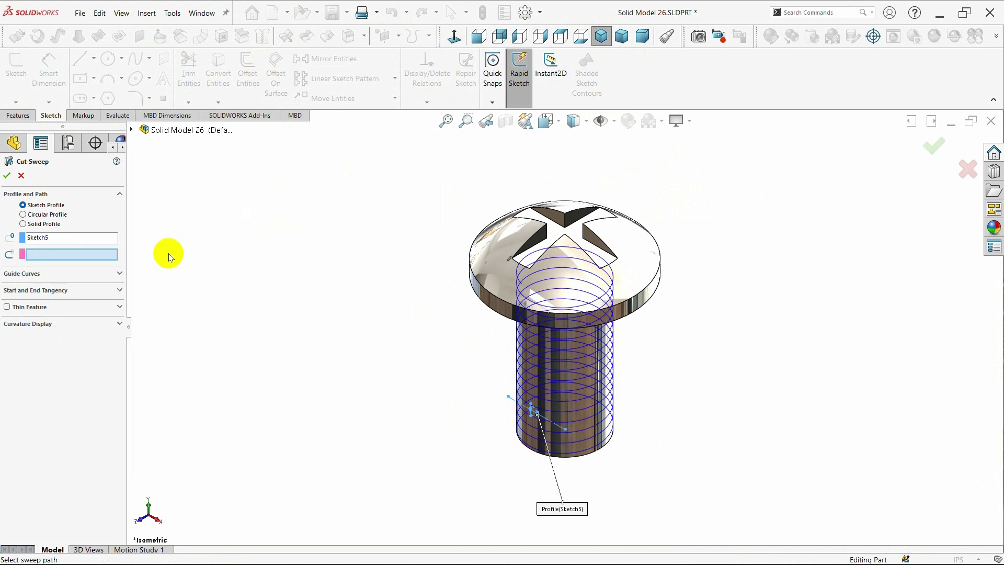
left_click(542, 453)
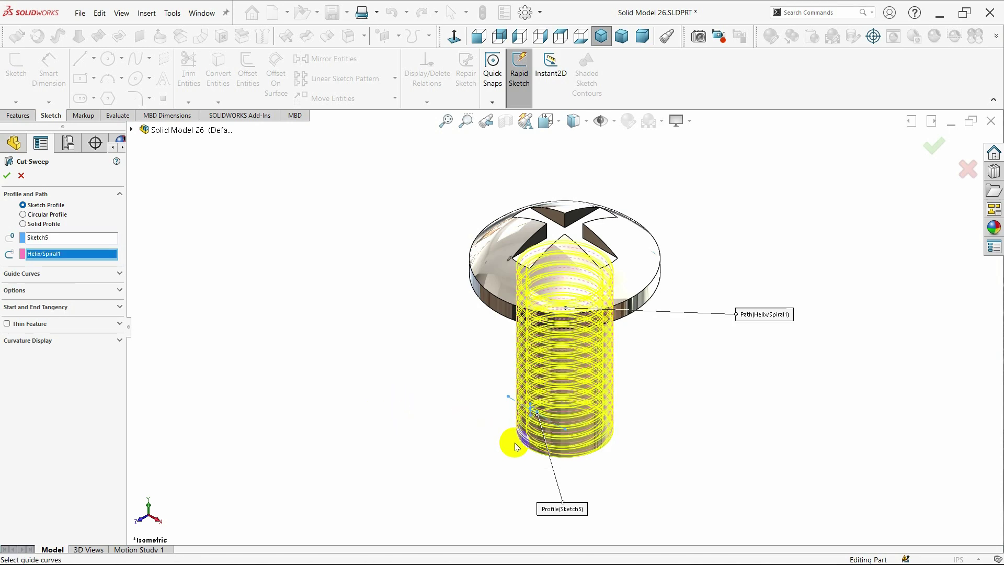
mouse_move(671, 427)
middle_mouse_down()
mouse_move(702, 298)
mouse_move(771, 150)
mouse_move(785, 165)
mouse_move(778, 262)
mouse_move(753, 313)
mouse_move(751, 352)
middle_mouse_up()
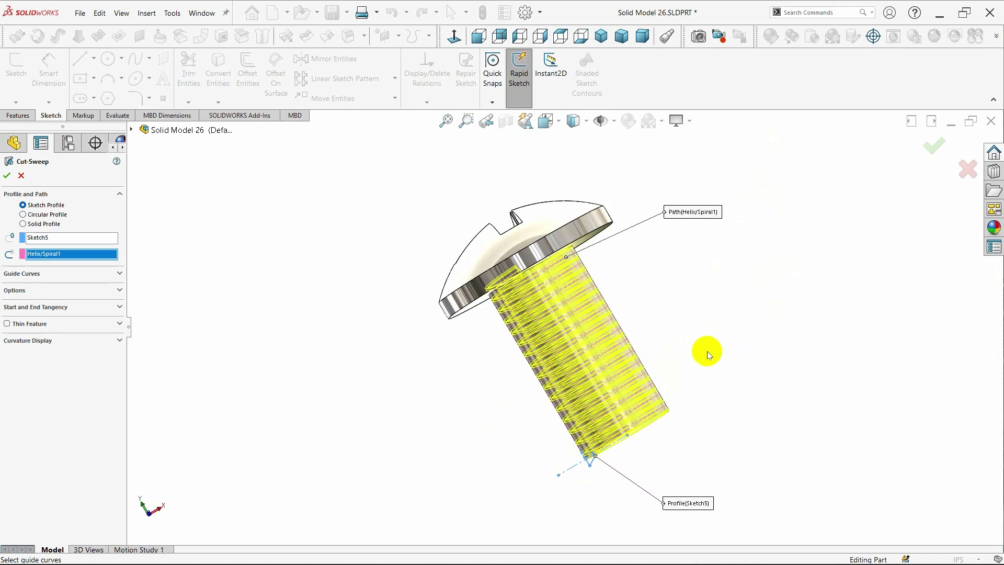
left_click(8, 176)
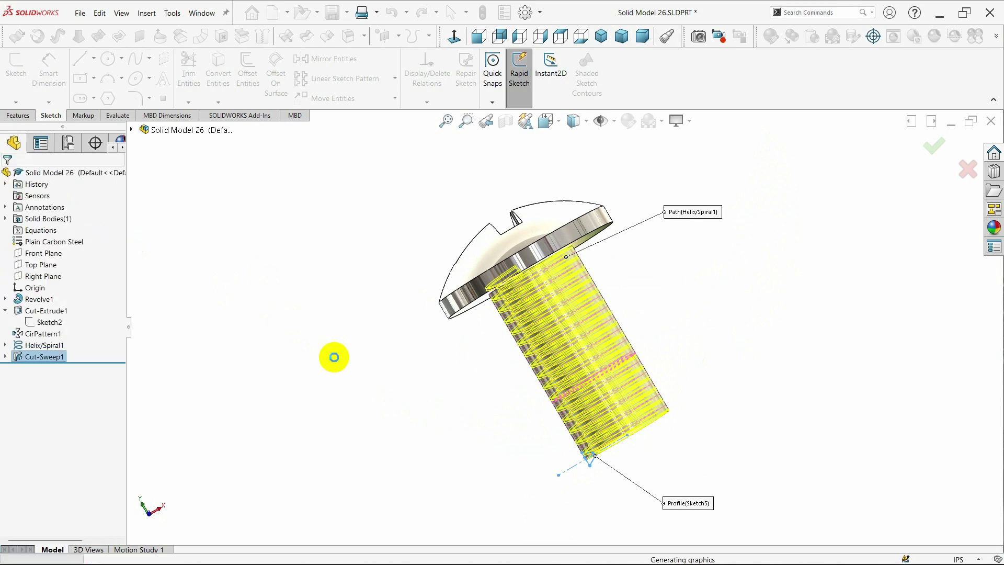
Orbit to inspect the cut threads and cross recess, then reset to isometric view
mouse_move(377, 372)
middle_mouse_down()
mouse_move(377, 229)
mouse_move(354, 296)
mouse_move(358, 343)
mouse_move(406, 284)
mouse_move(383, 325)
middle_mouse_up()
key("Escape")
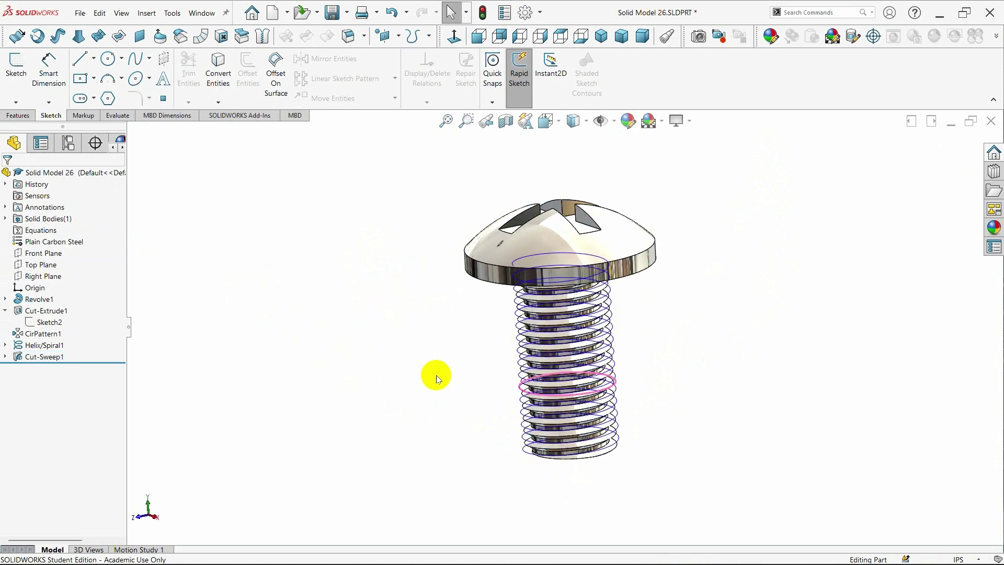
mouse_move(460, 370)
middle_mouse_down()
mouse_move(419, 321)
mouse_move(363, 296)
mouse_move(334, 380)
mouse_move(347, 431)
mouse_move(226, 350)
mouse_move(209, 421)
mouse_move(318, 395)
middle_mouse_up()
mouse_move(372, 366)
middle_mouse_down()
mouse_move(354, 421)
mouse_move(398, 384)
mouse_move(425, 397)
mouse_move(370, 462)
mouse_move(353, 455)
mouse_move(341, 410)
mouse_move(394, 273)
middle_mouse_up()
left_click(600, 38)
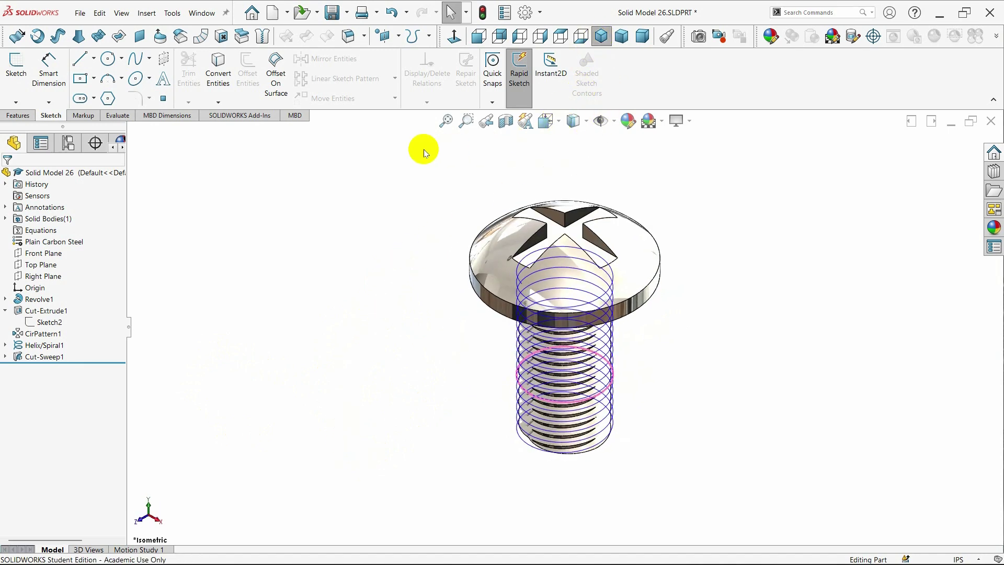
left_click(18, 115)
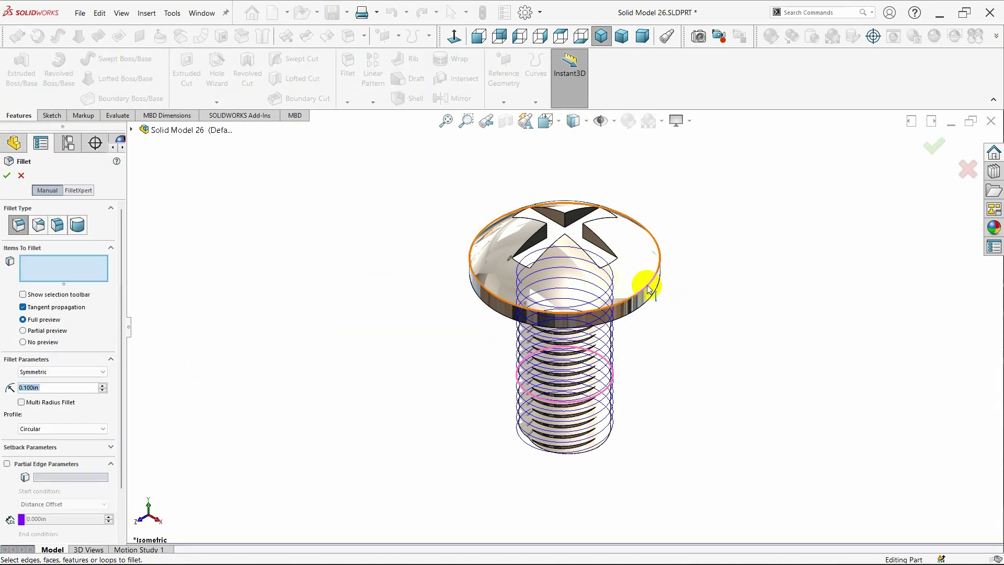
Round both screw-head rim edges with a 0.010in fillet
left_click(652, 297)
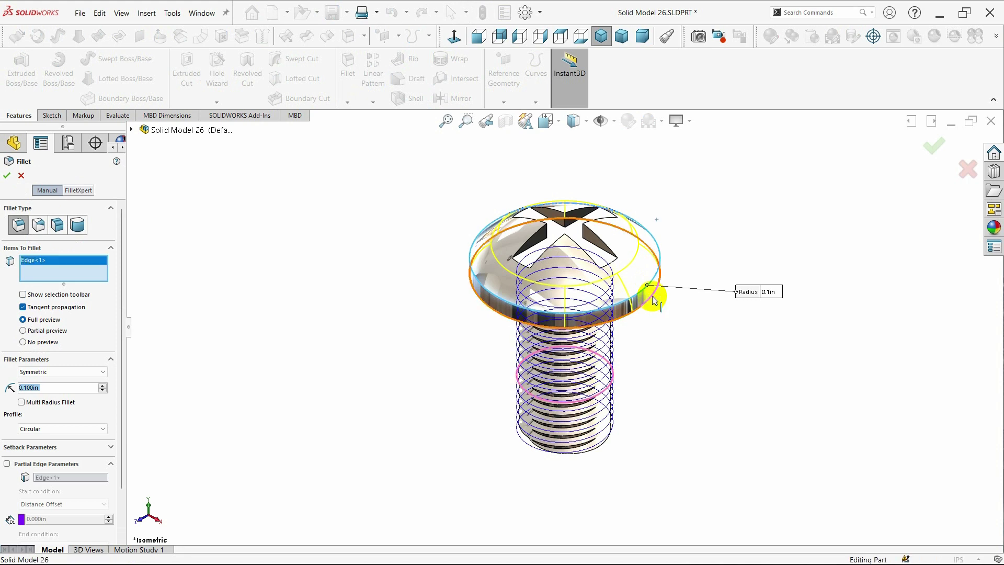
left_click(654, 301)
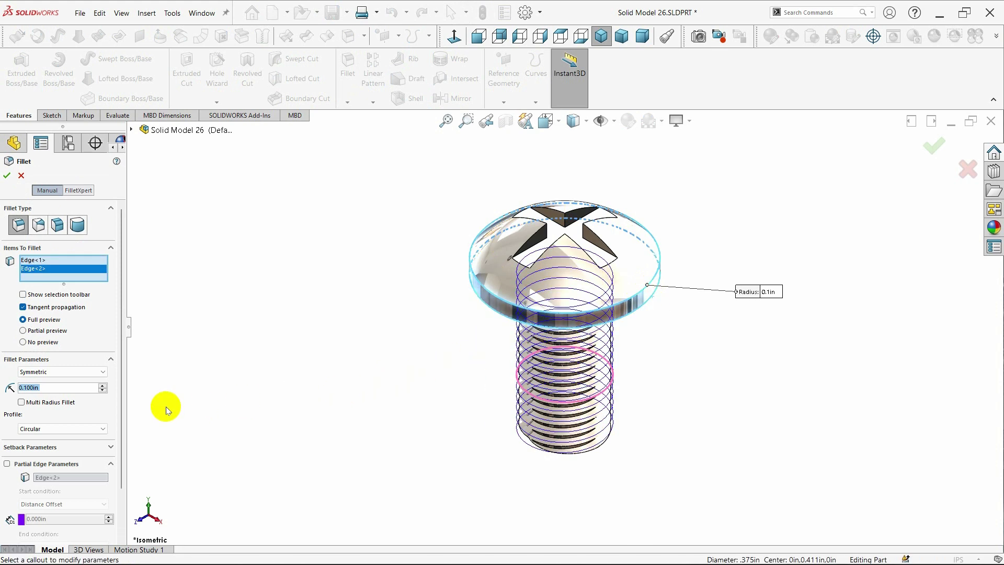
key("BackSpace")
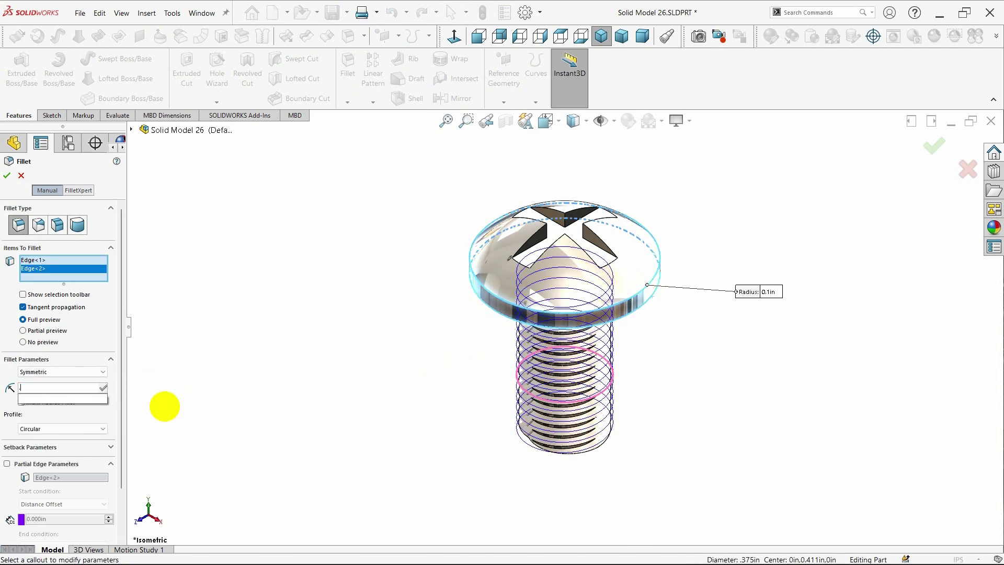
type("1")
key("Return")
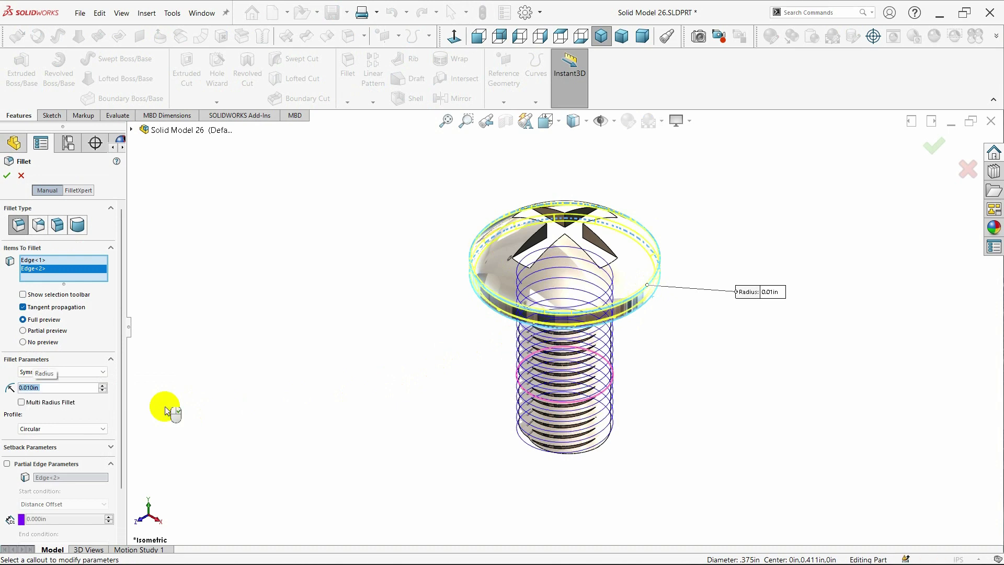
mouse_move(452, 392)
middle_mouse_down()
mouse_move(456, 220)
mouse_move(442, 334)
middle_mouse_up()
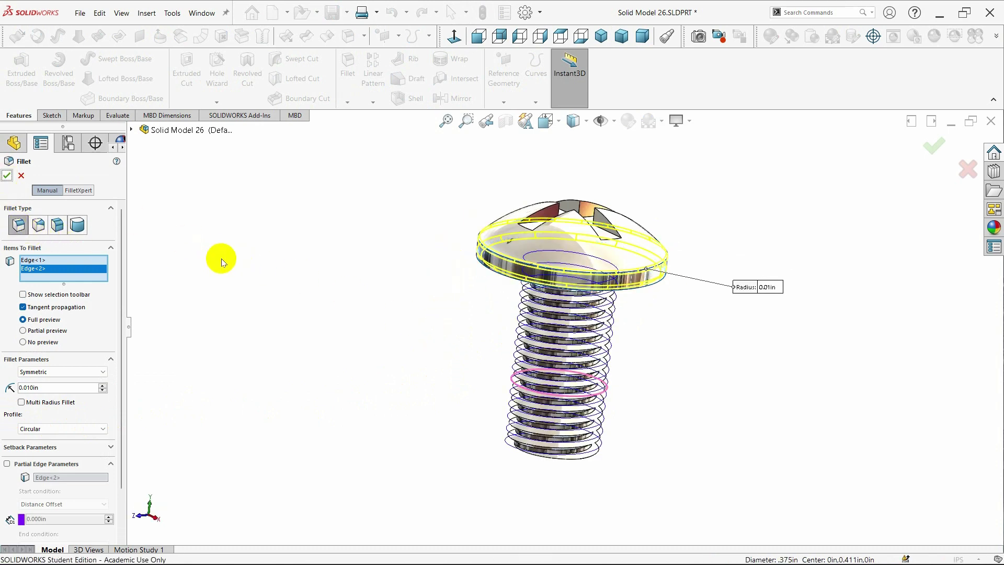
right_click(234, 269)
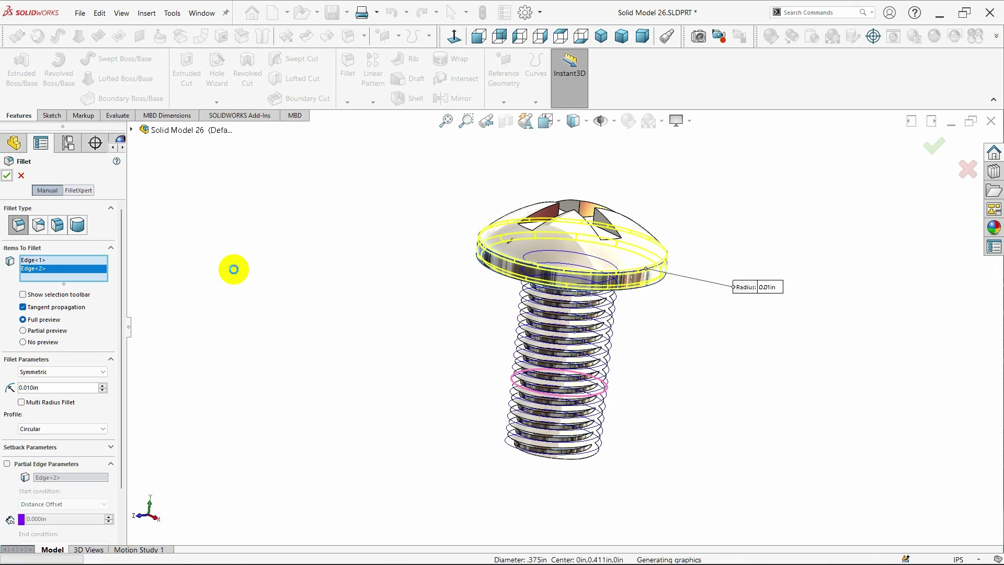
mouse_move(327, 249)
middle_mouse_down()
mouse_move(307, 234)
mouse_move(276, 158)
mouse_move(273, 299)
mouse_move(244, 407)
mouse_move(190, 328)
mouse_move(258, 269)
mouse_move(340, 246)
middle_mouse_up()
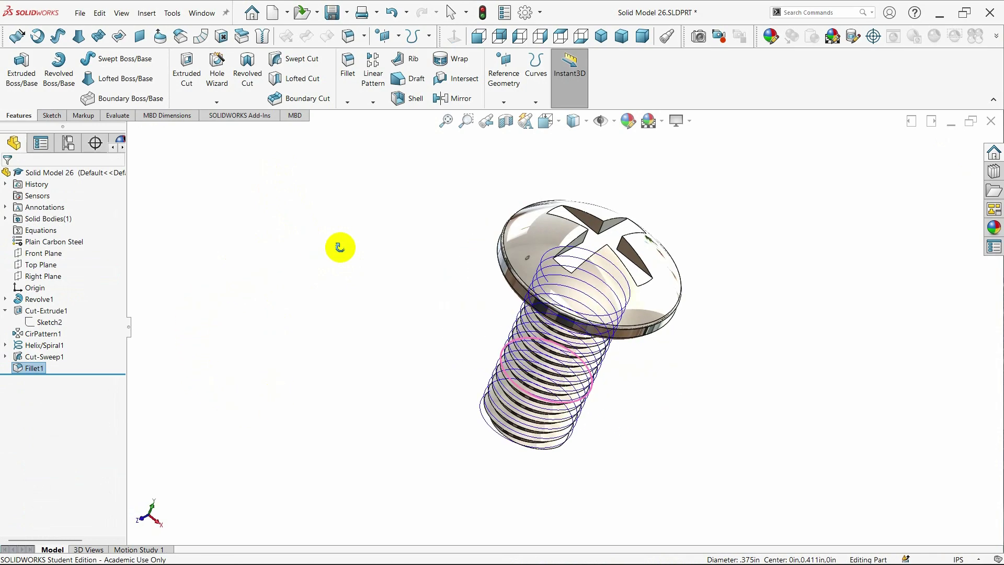
Section the screw on the Front Plane, shifting and flipping the plane to expose the threads
left_click(604, 40)
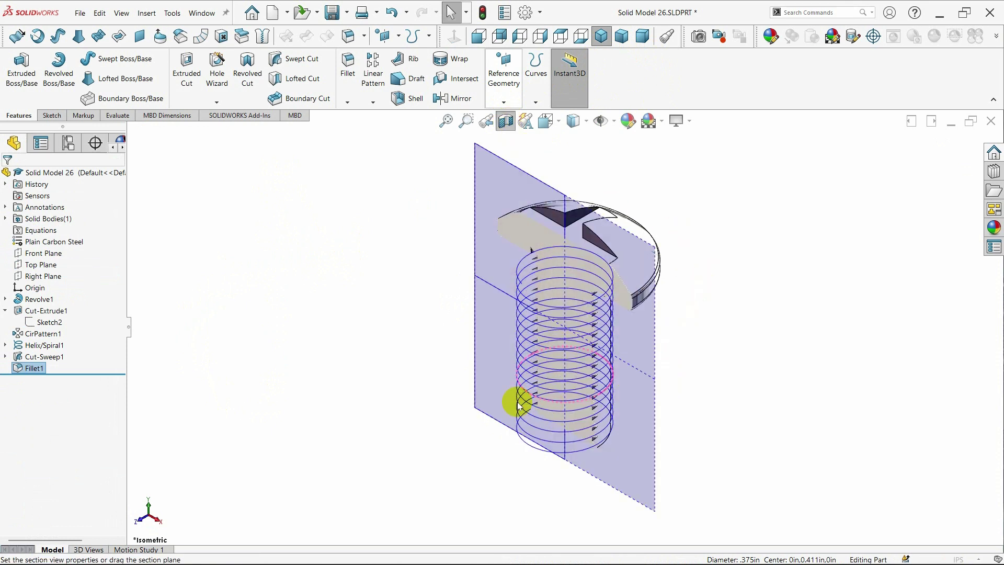
left_click(532, 351)
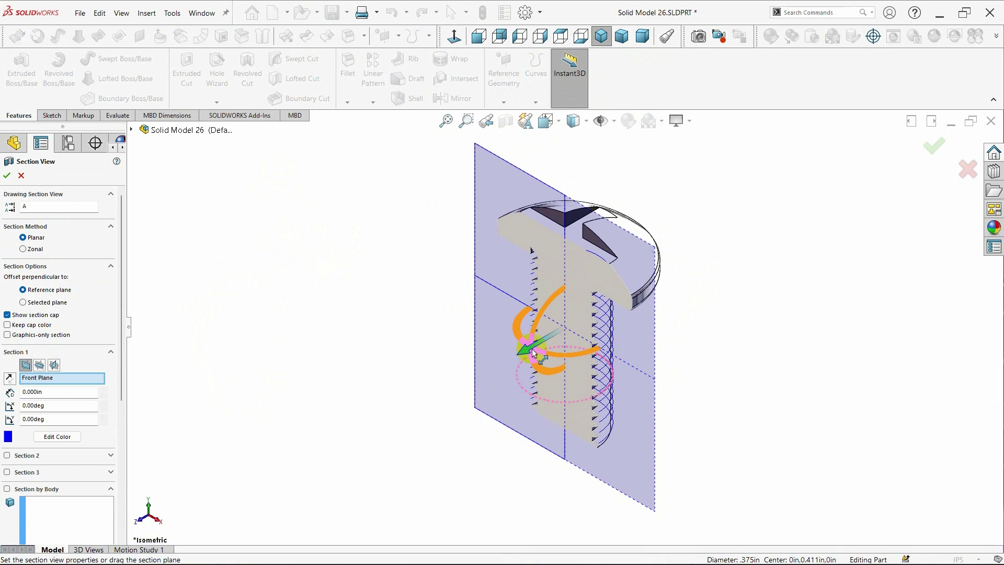
mouse_move(532, 351)
left_mouse_down()
mouse_move(515, 366)
mouse_move(545, 336)
mouse_move(611, 324)
mouse_move(539, 360)
left_mouse_up()
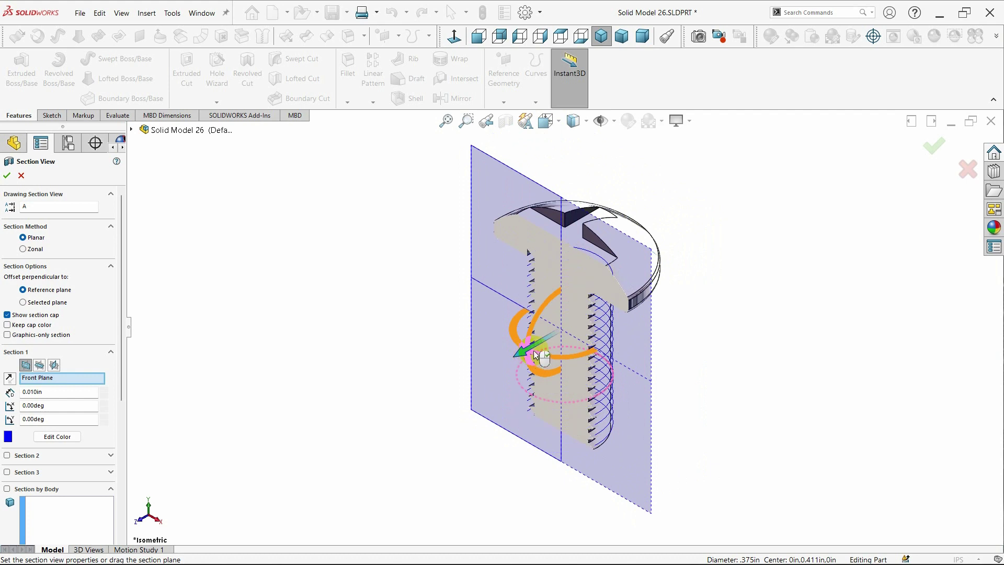
mouse_move(539, 355)
left_mouse_down()
mouse_move(587, 351)
mouse_move(578, 352)
left_mouse_up()
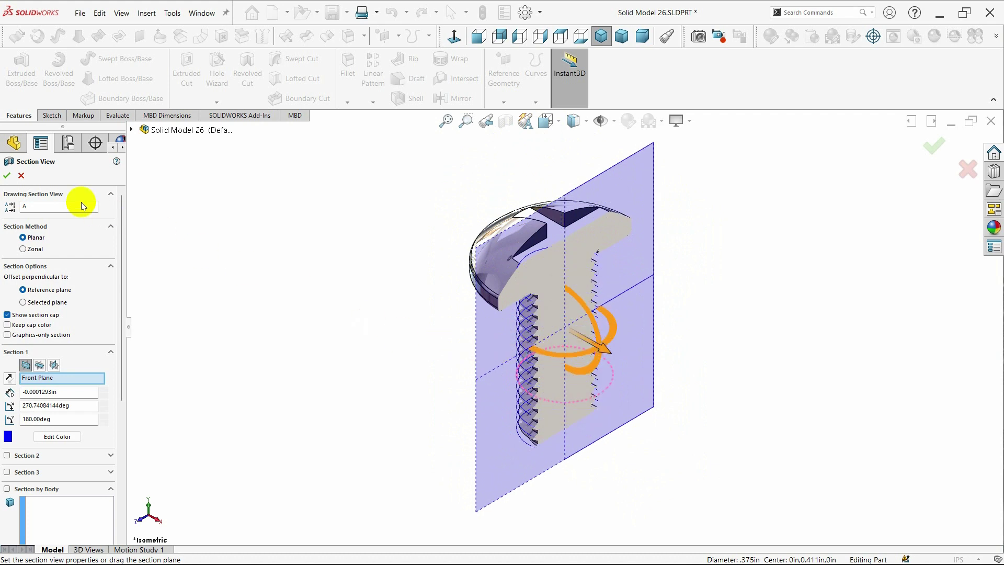
key("Escape")
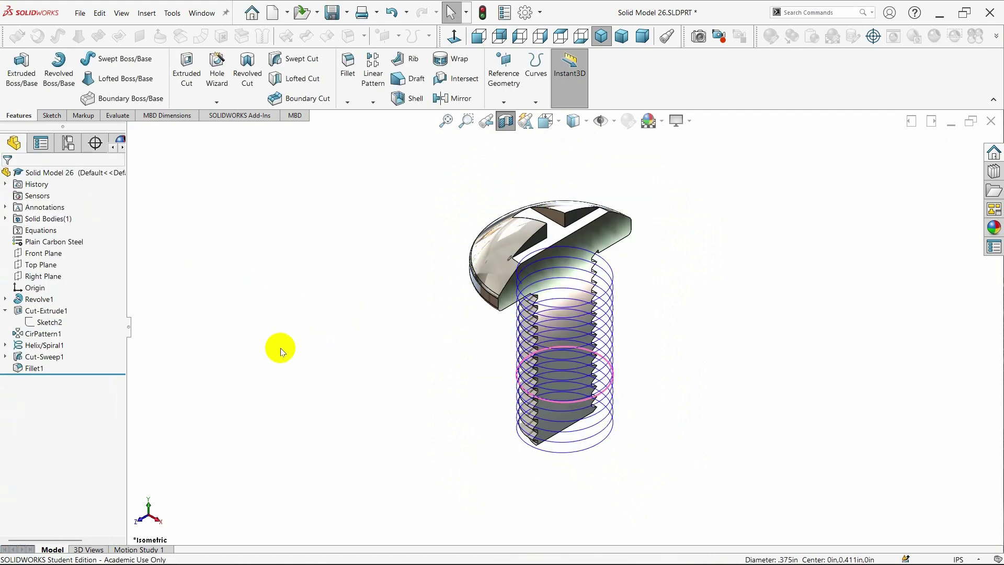
Hide the Helix/Spiral1 curves and switch to isometric view
right_click(46, 346)
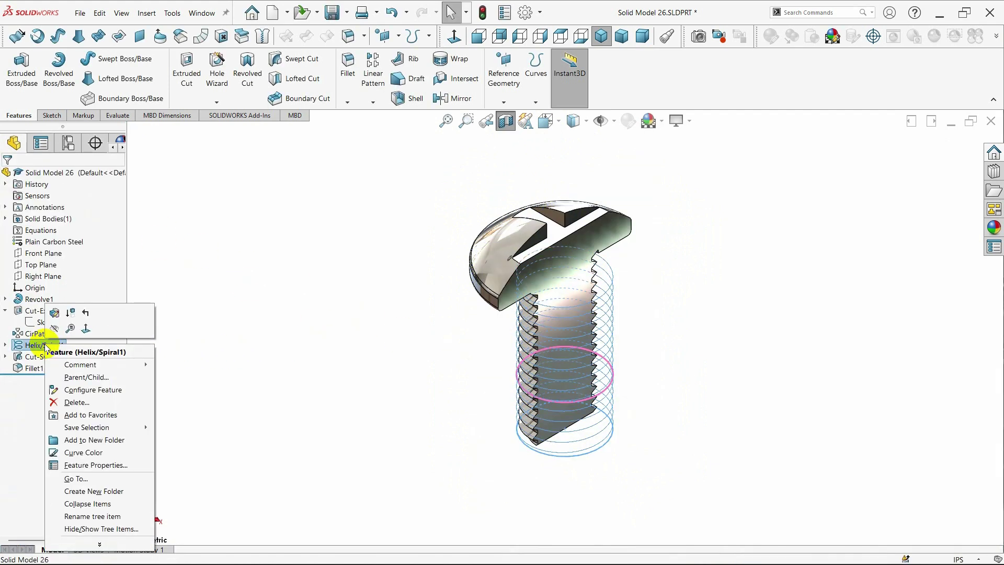
left_click(55, 329)
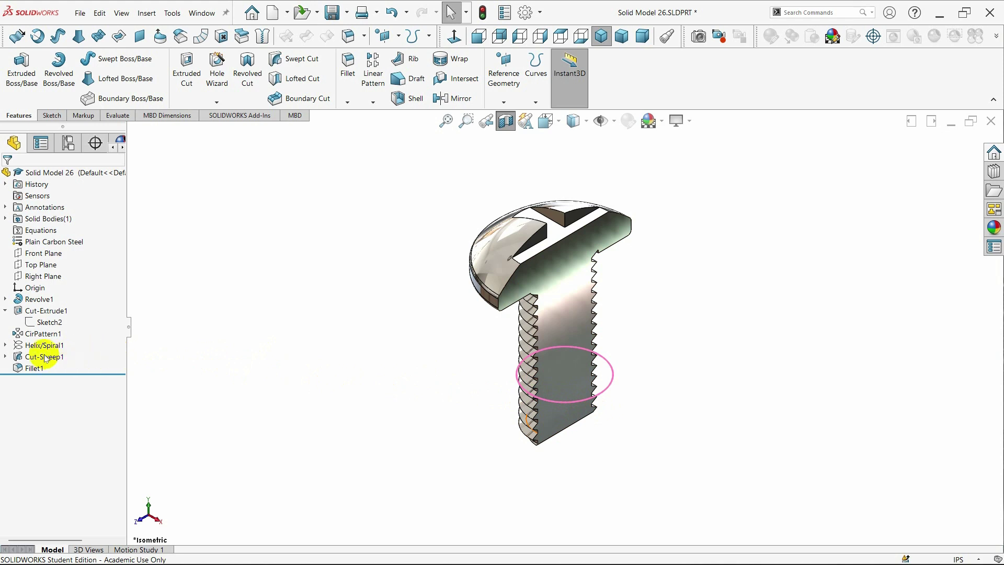
left_click(602, 35)
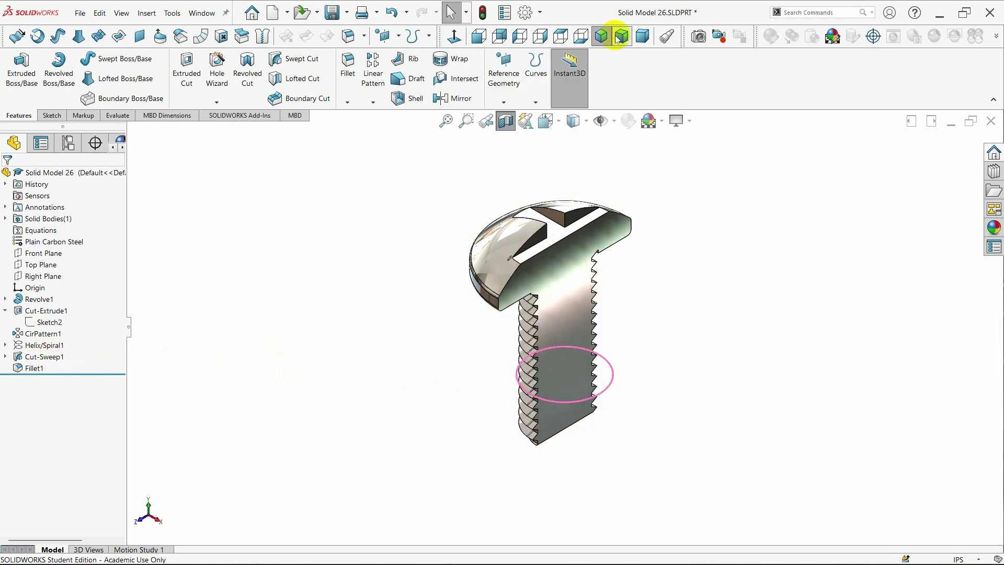
Preview trimetric and dimetric views, then show the whole screw isometrically with the section view off
left_click(622, 35)
left_click(643, 35)
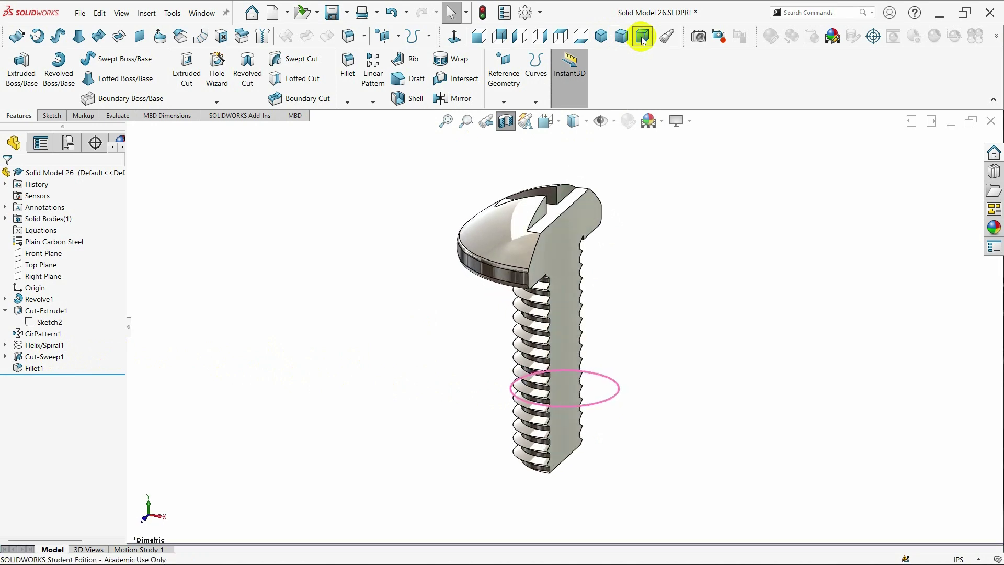
left_click(602, 36)
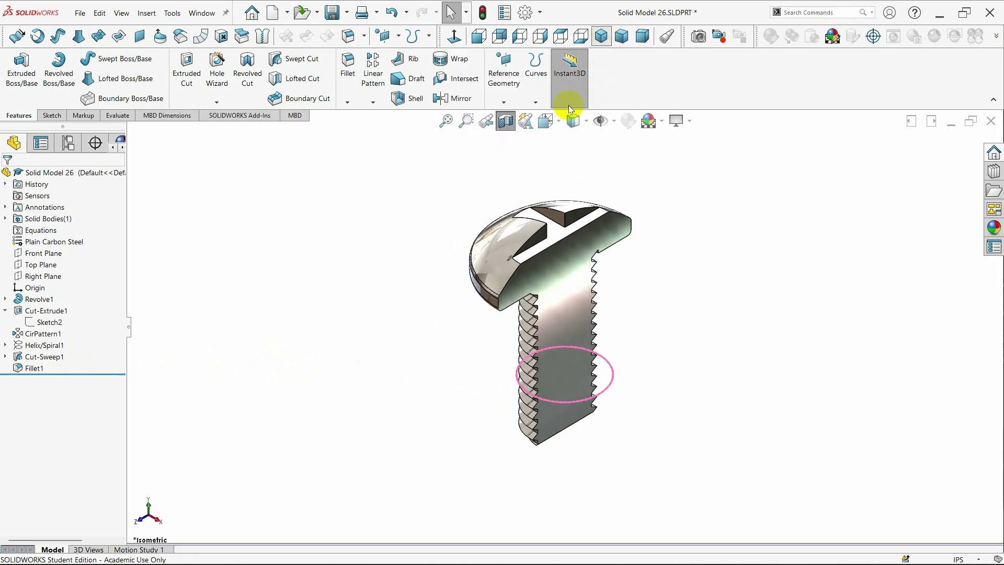
left_click(505, 121)
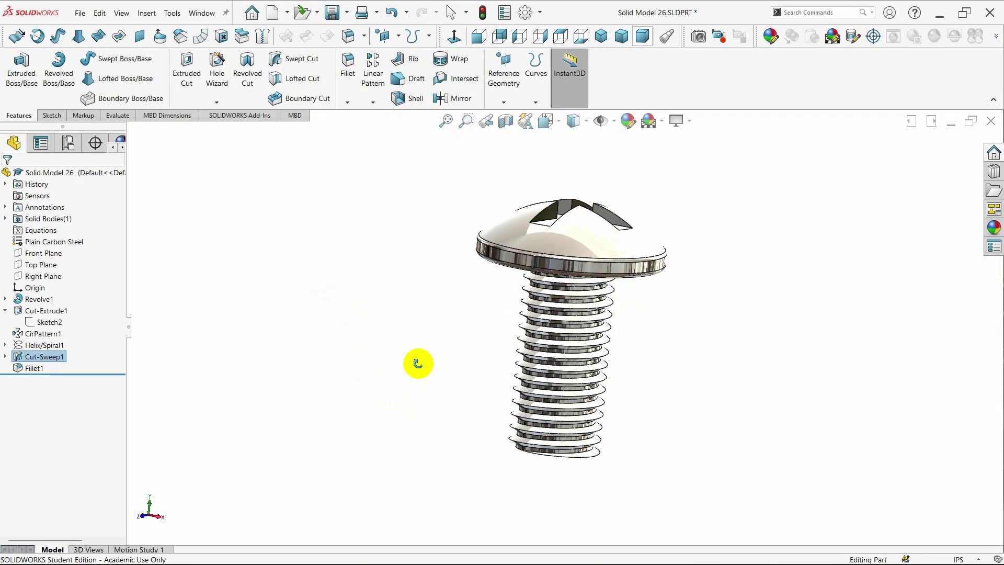
mouse_move(417, 363)
middle_mouse_down()
mouse_move(439, 265)
mouse_move(475, 188)
mouse_move(538, 157)
mouse_move(565, 157)
mouse_move(621, 190)
mouse_move(729, 300)
mouse_move(769, 374)
mouse_move(769, 416)
mouse_move(730, 455)
mouse_move(661, 417)
mouse_move(635, 340)
mouse_move(633, 254)
mouse_move(652, 146)
mouse_move(538, 123)
mouse_move(450, 123)
mouse_move(391, 172)
mouse_move(380, 229)
mouse_move(387, 219)
middle_mouse_up()
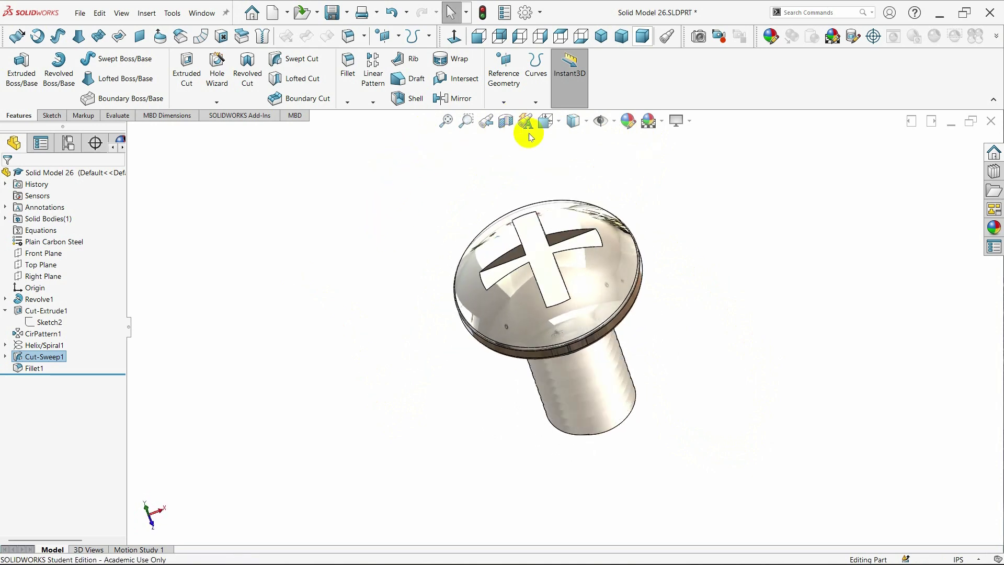
left_click(600, 40)
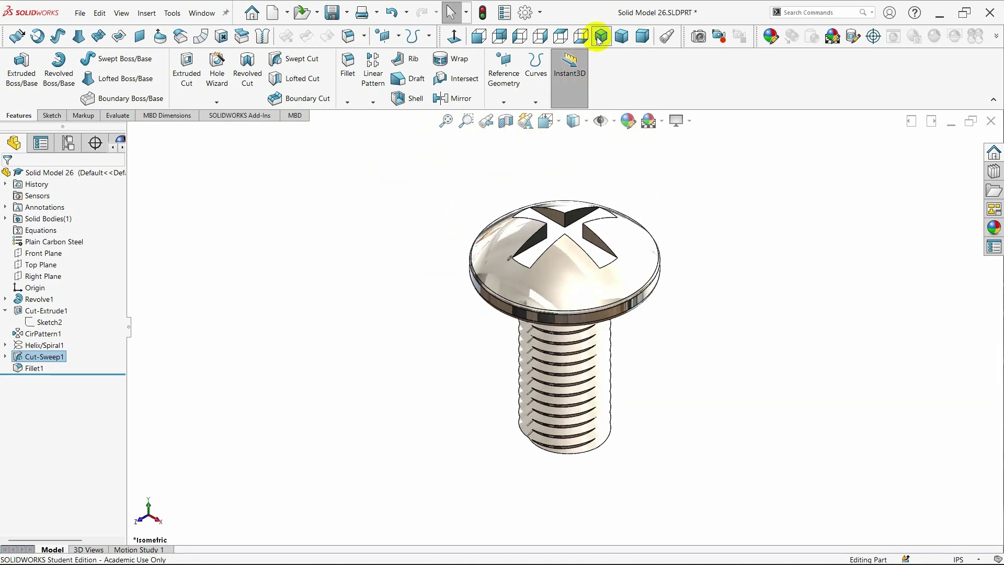
left_click(621, 40)
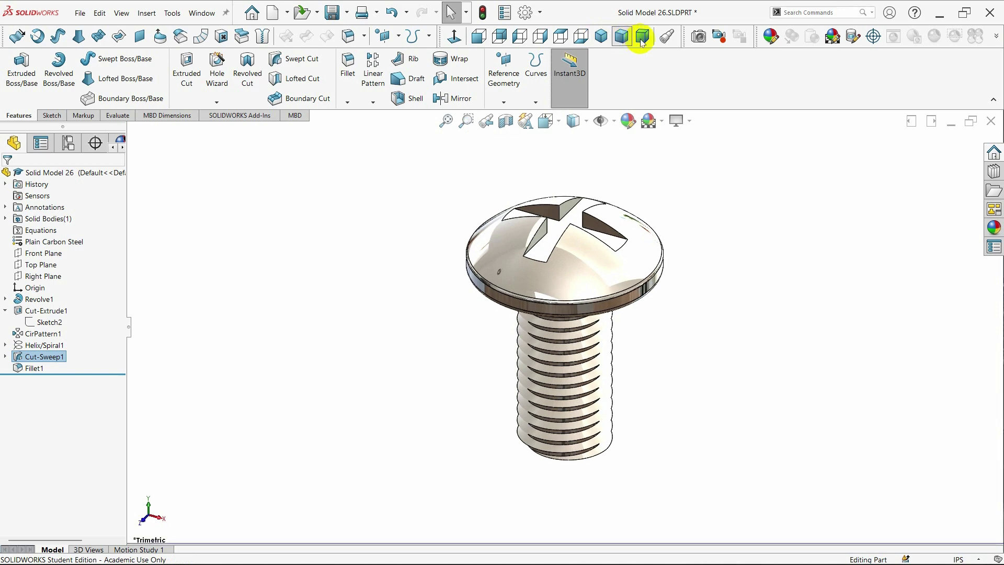
left_click(642, 41)
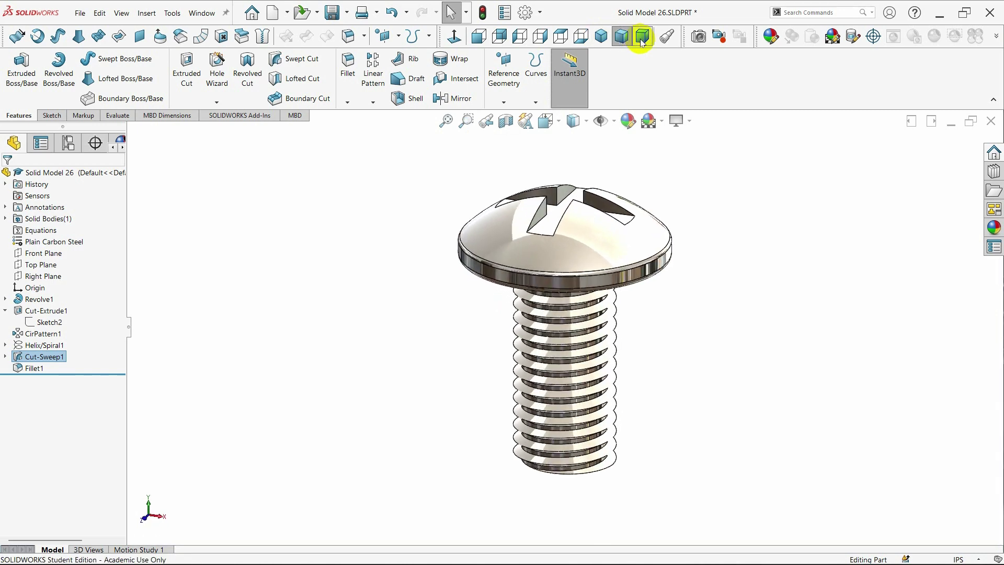
left_click(602, 45)
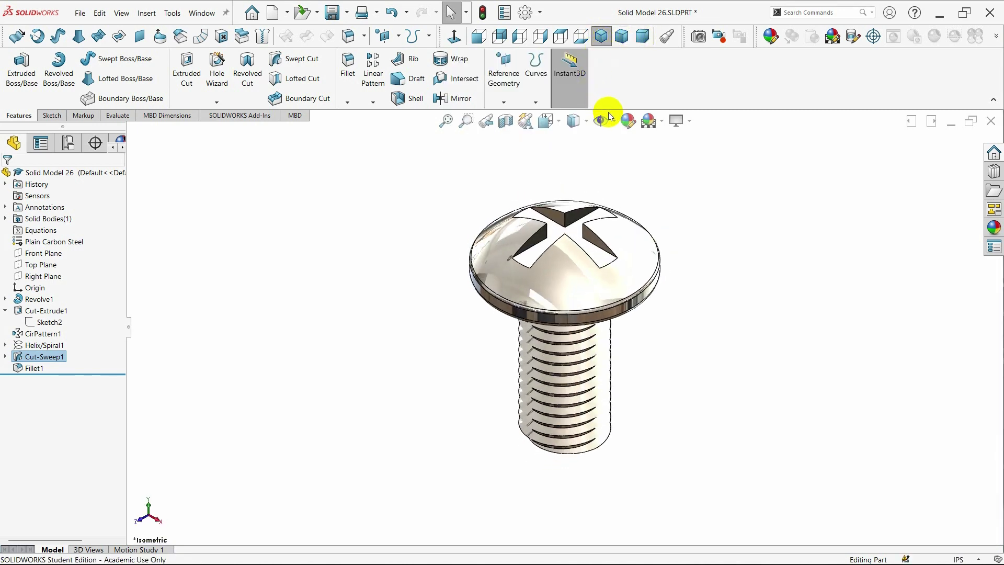
left_click(587, 123)
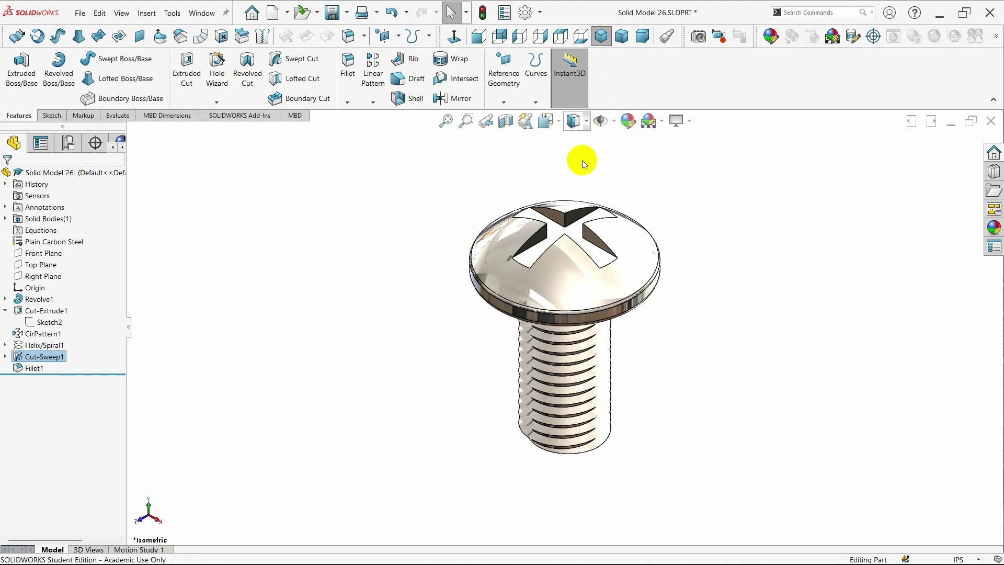